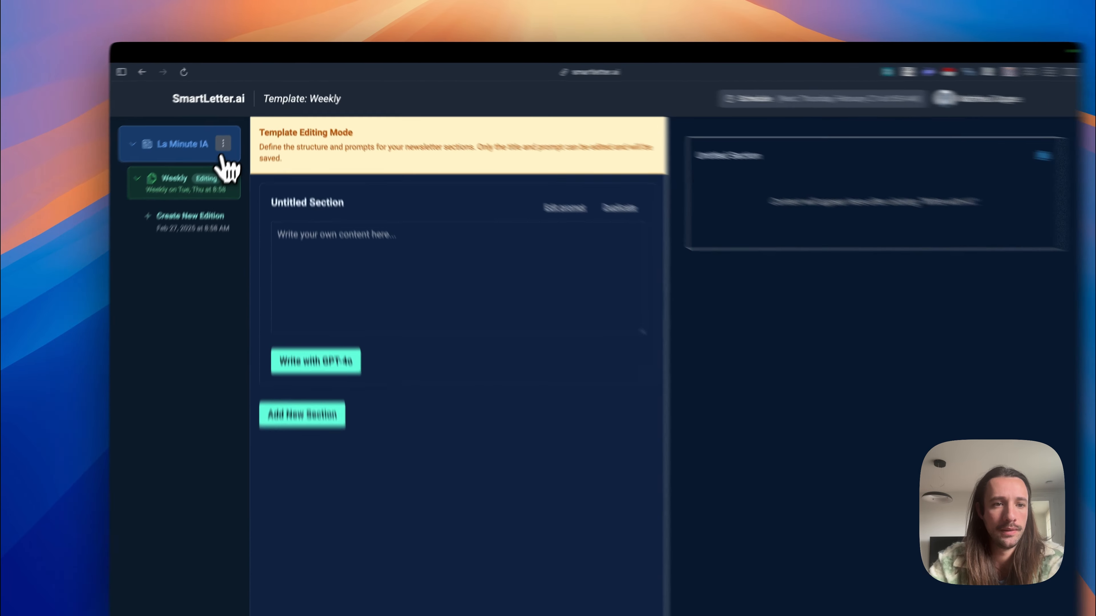
Step: View the templates of the La Minute IA newsletter and delete the existing Weekly template
{"action": "left_click", "coordinate": [232, 129]}
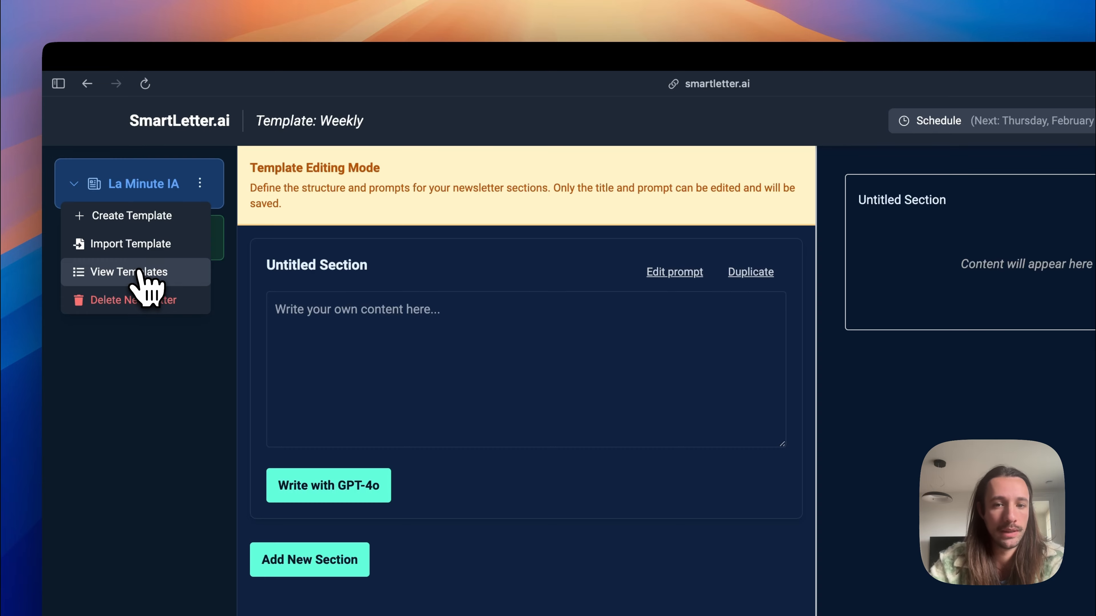
{"action": "left_click", "coordinate": [139, 271]}
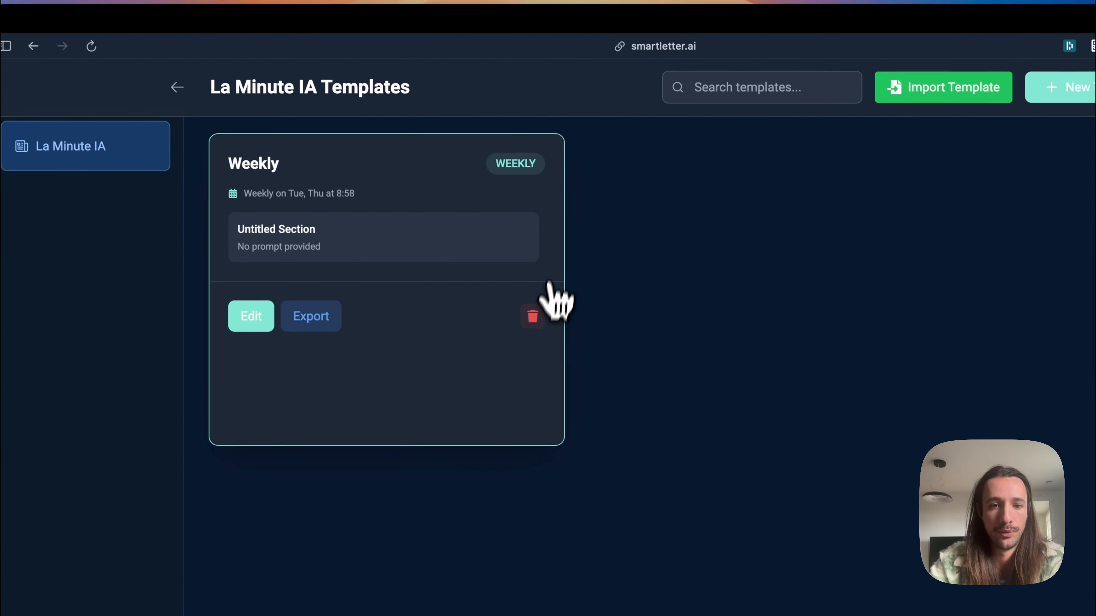
{"action": "left_click", "coordinate": [532, 316]}
{"action": "left_click", "coordinate": [781, 509]}
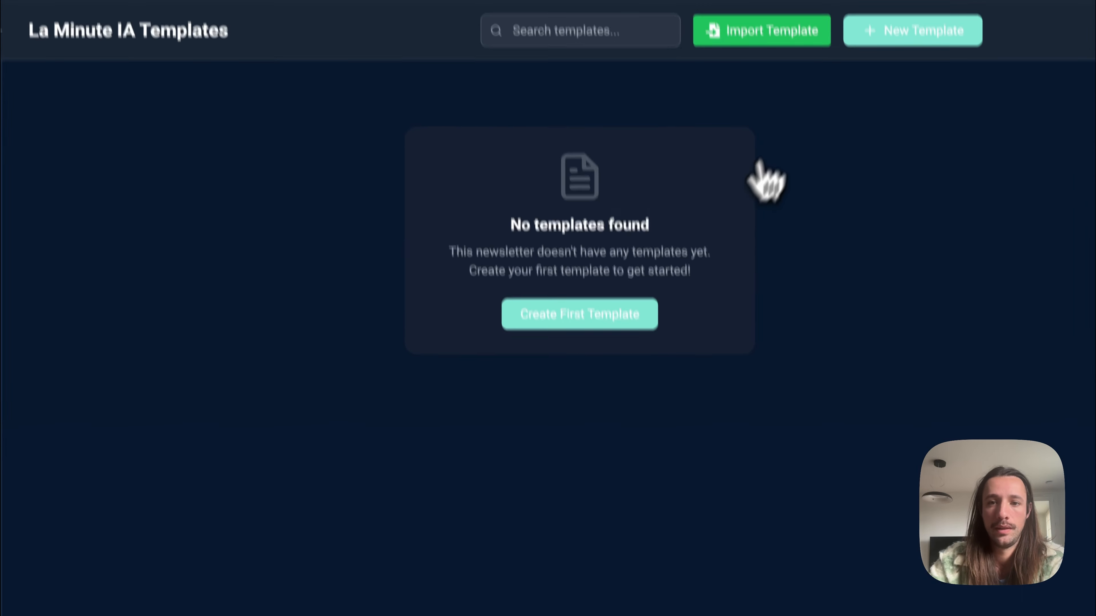
Step: Import the SmartLetter Weekly Template.json file into the La Minute IA templates
{"action": "left_click", "coordinate": [773, 32]}
{"action": "left_click", "coordinate": [315, 325]}
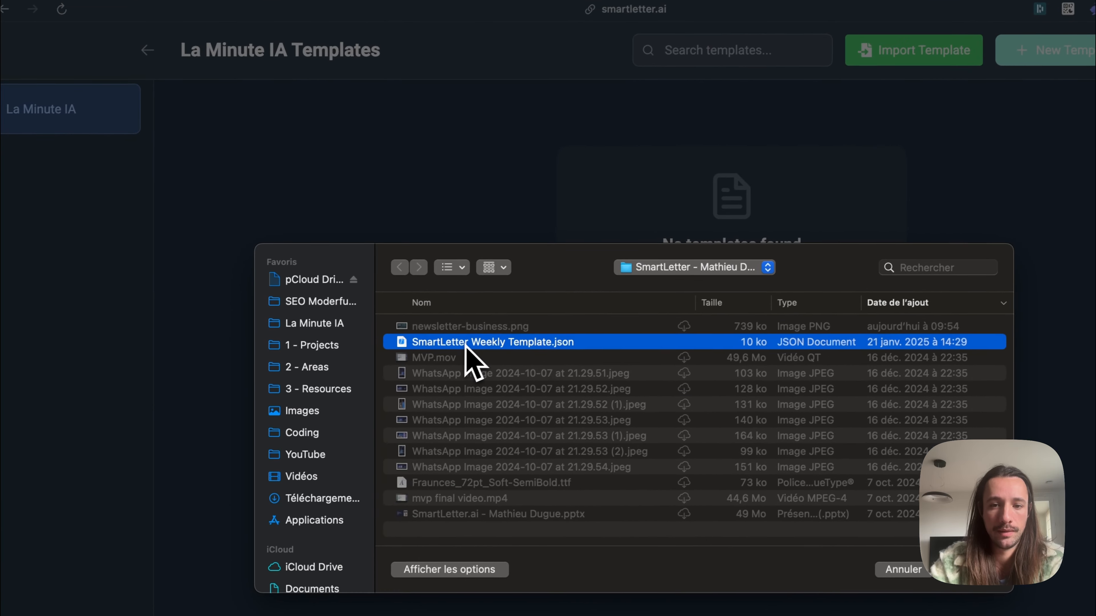
{"action": "double_click", "coordinate": [466, 345]}
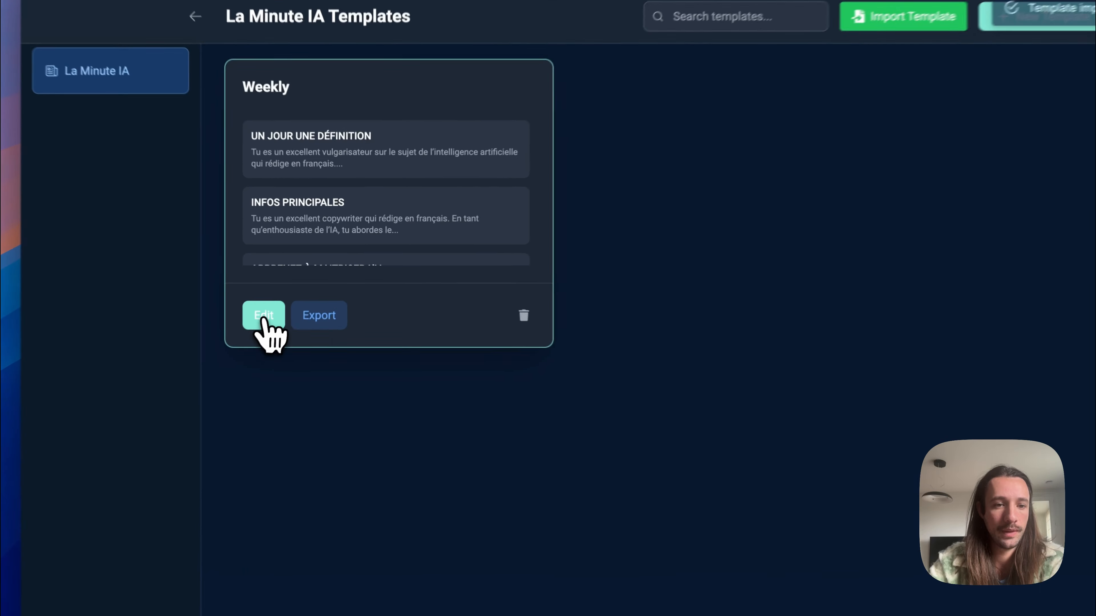
Step: Open the imported Weekly template for editing and schedule it weekly on Tuesday and Thursday at 9:59 AM
{"action": "left_click", "coordinate": [295, 290]}
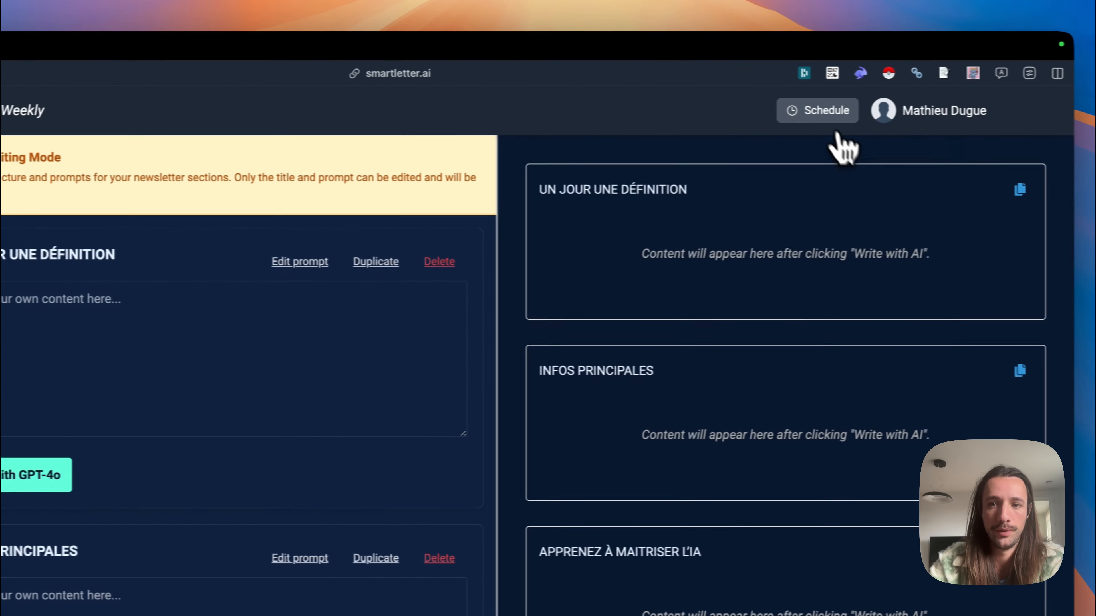
{"action": "left_click", "coordinate": [992, 113]}
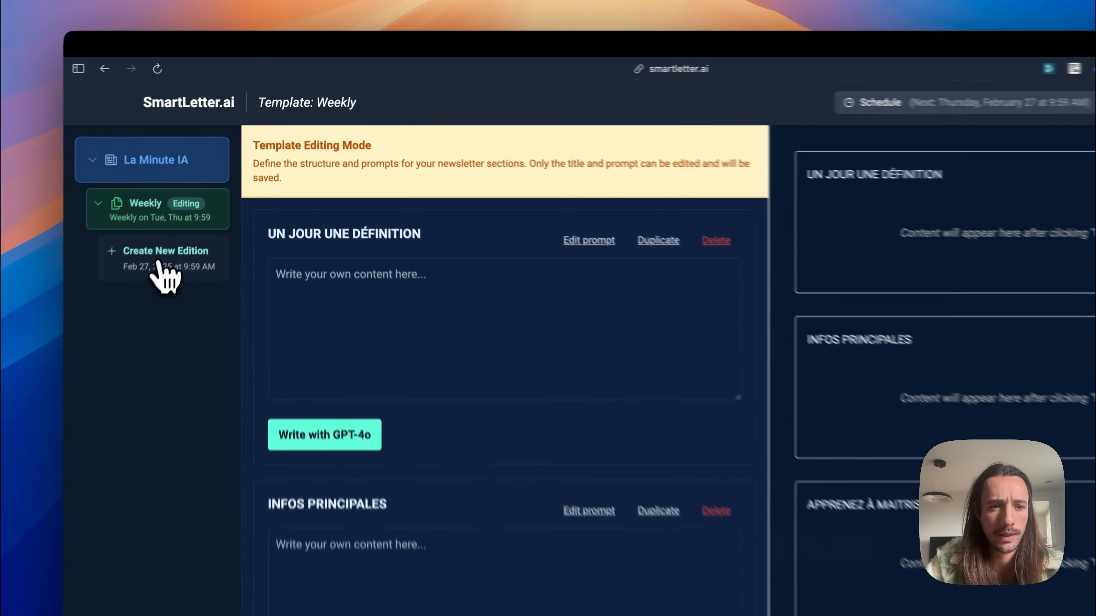
Step: Create a new edition from the Weekly template for February 27, 2025 at 9:59 AM and review its section previews
{"action": "left_click", "coordinate": [196, 194]}
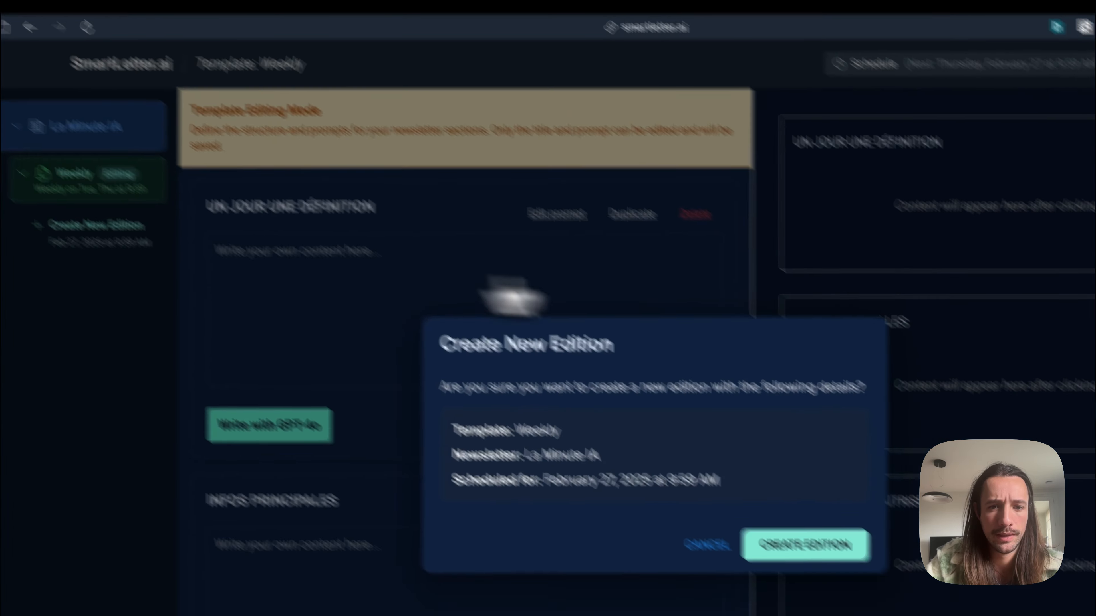
{"action": "left_click", "coordinate": [578, 376]}
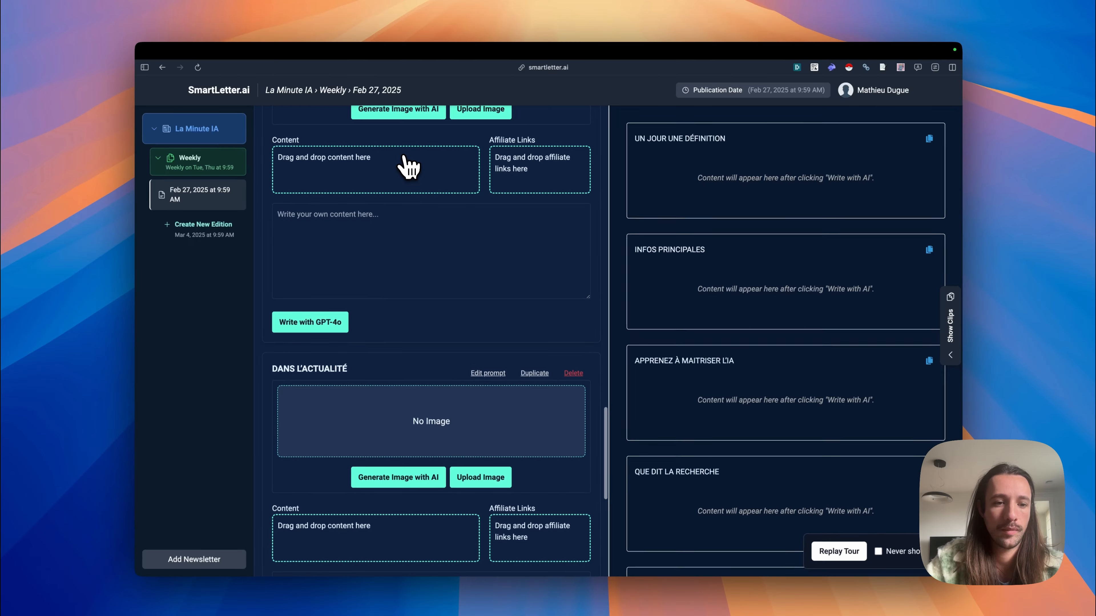
{"action": "scroll", "coordinate": [408, 166], "scroll_direction": "down", "scroll_amount": 5}
{"action": "scroll", "coordinate": [408, 166], "scroll_direction": "up", "scroll_amount": 20}
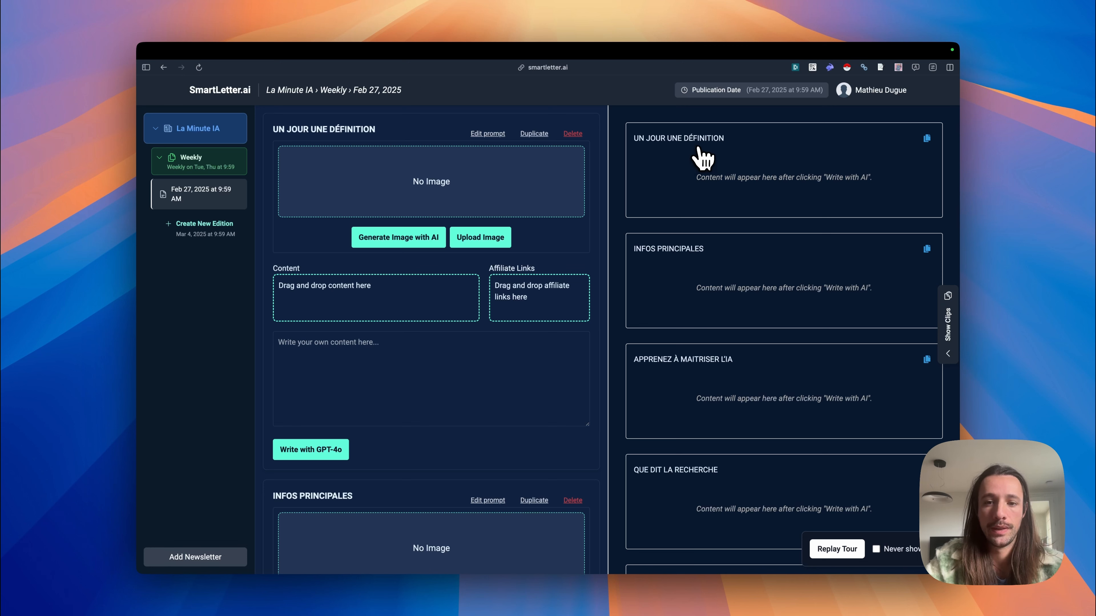
{"action": "scroll", "coordinate": [753, 276], "scroll_direction": "down", "scroll_amount": 5}
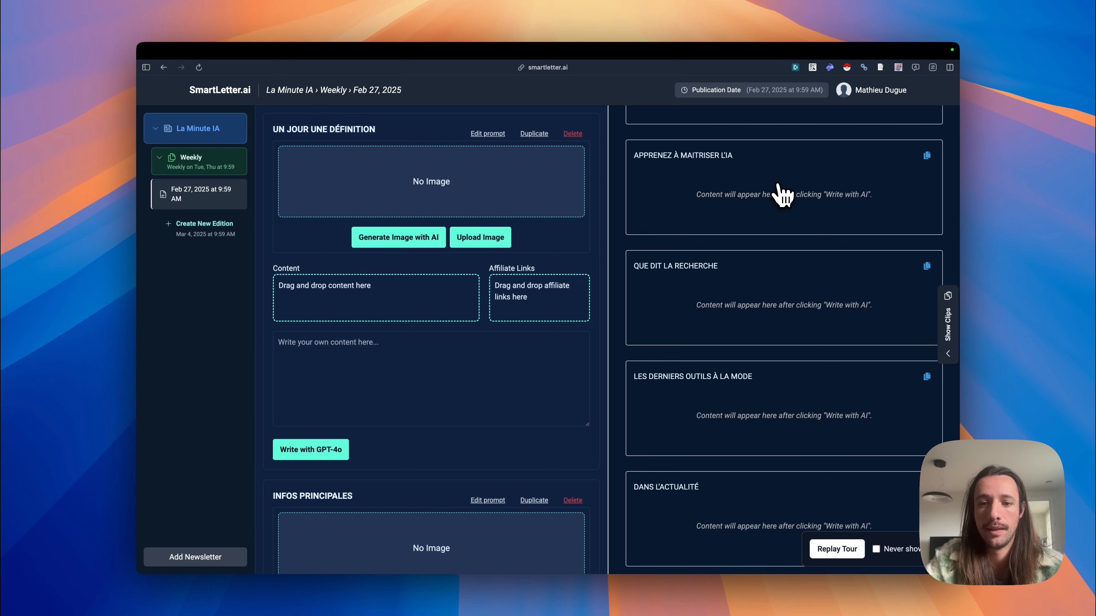
{"action": "scroll", "coordinate": [780, 203], "scroll_direction": "down", "scroll_amount": 2}
{"action": "scroll", "coordinate": [766, 277], "scroll_direction": "down", "scroll_amount": 1}
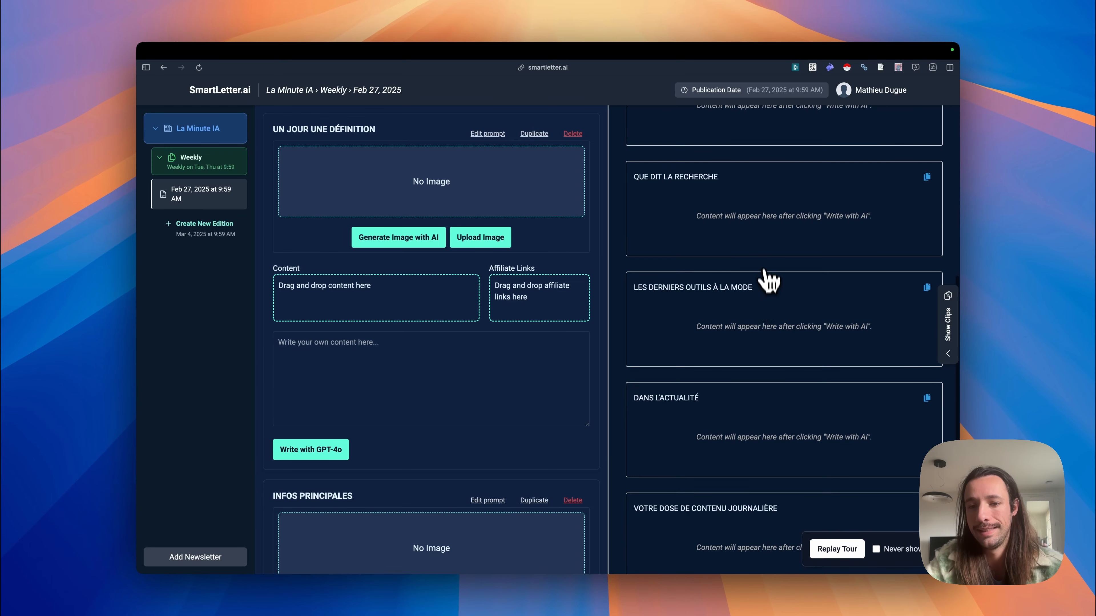
{"action": "scroll", "coordinate": [764, 381], "scroll_direction": "down", "scroll_amount": 2}
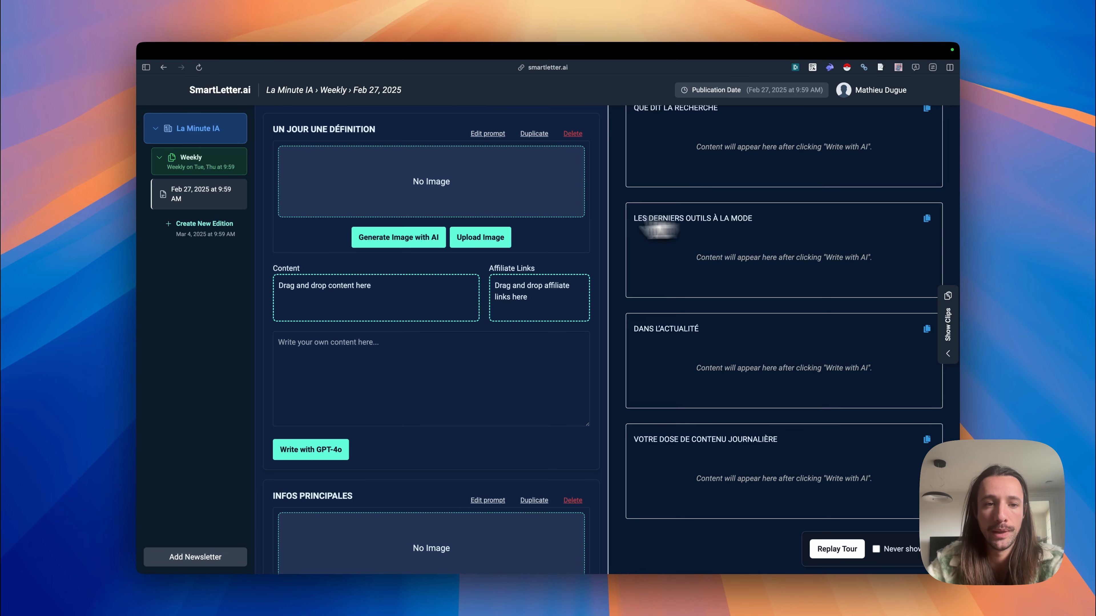
Step: Duplicate the INFOS PRINCIPALES section twice in the February 27 edition and save the edition
{"action": "scroll", "coordinate": [430, 380], "scroll_direction": "down", "scroll_amount": 8}
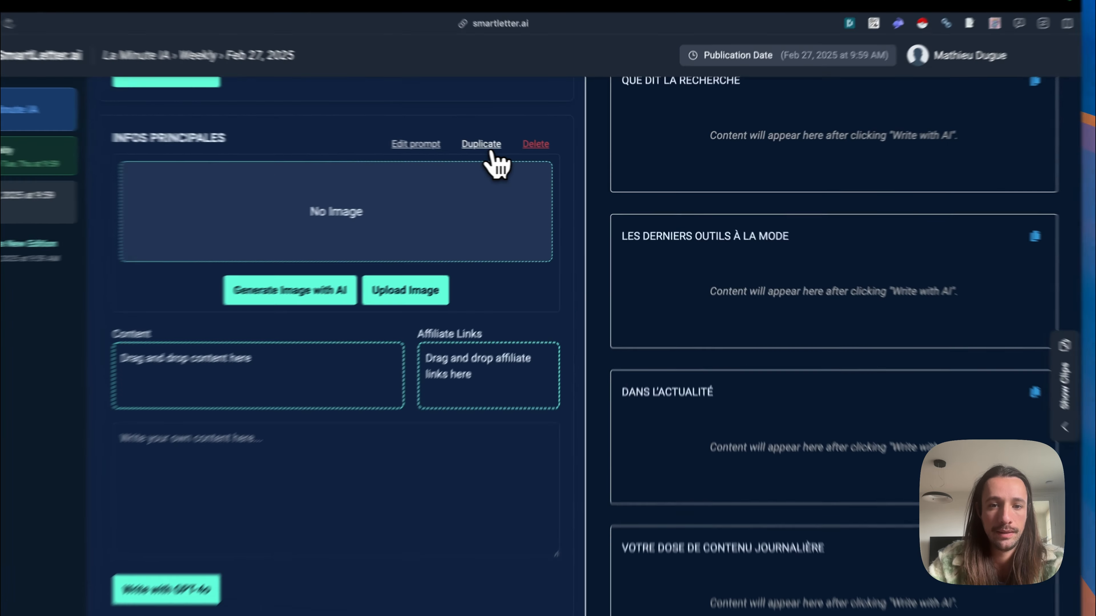
{"action": "left_click", "coordinate": [534, 147]}
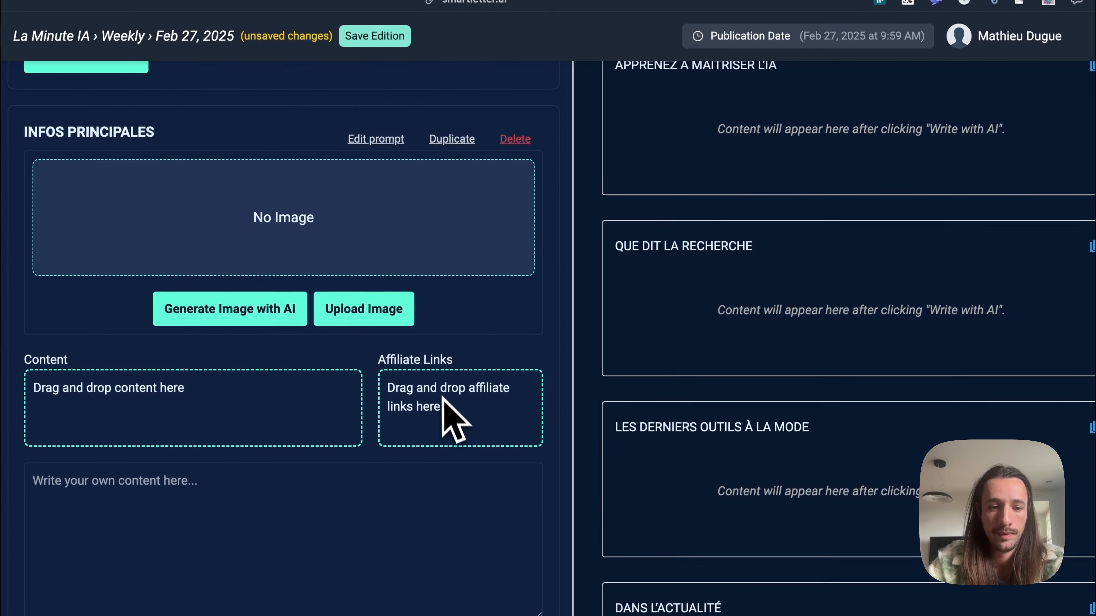
{"action": "left_click", "coordinate": [460, 141]}
{"action": "scroll", "coordinate": [805, 302], "scroll_direction": "up", "scroll_amount": 10}
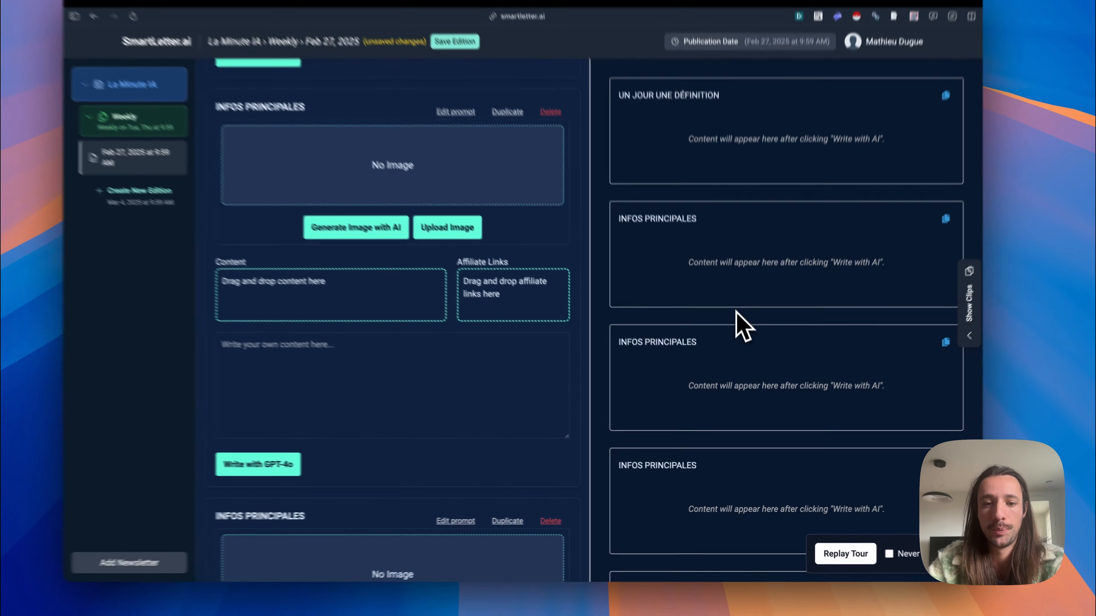
{"action": "scroll", "coordinate": [746, 367], "scroll_direction": "down", "scroll_amount": 5}
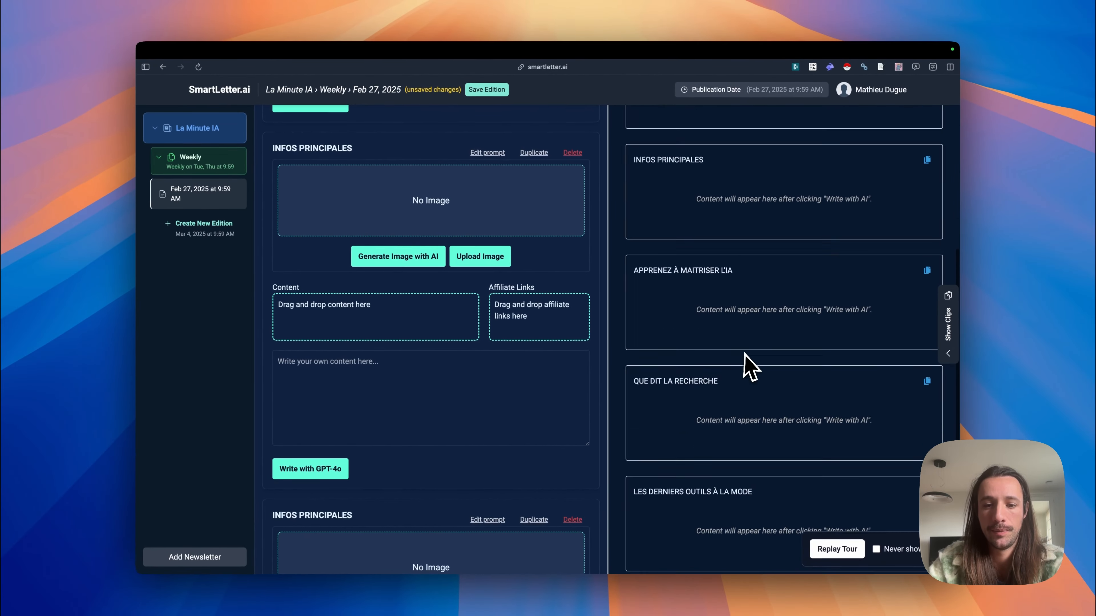
{"action": "left_click", "coordinate": [483, 91]}
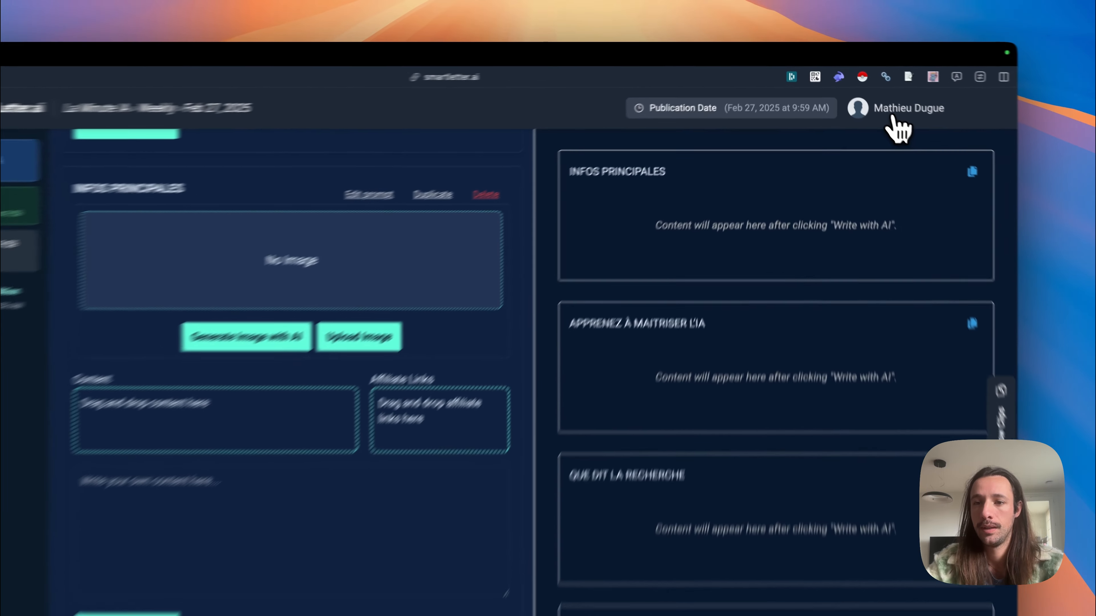
Step: Delete the account's existing API key, generate and copy a new one, and return to the main page
{"action": "left_click", "coordinate": [863, 90]}
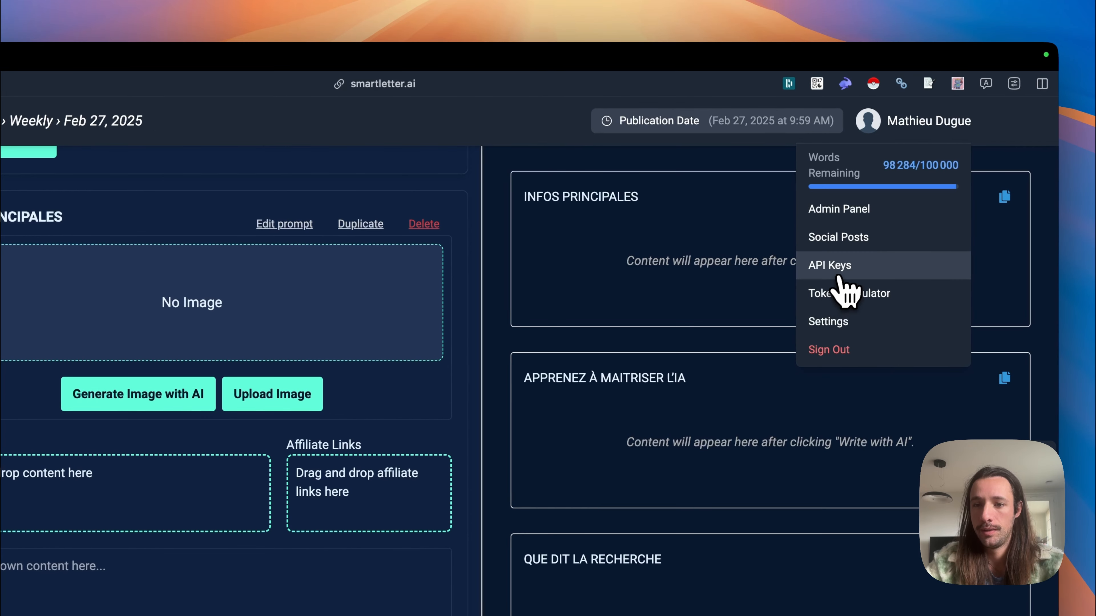
{"action": "left_click", "coordinate": [838, 268]}
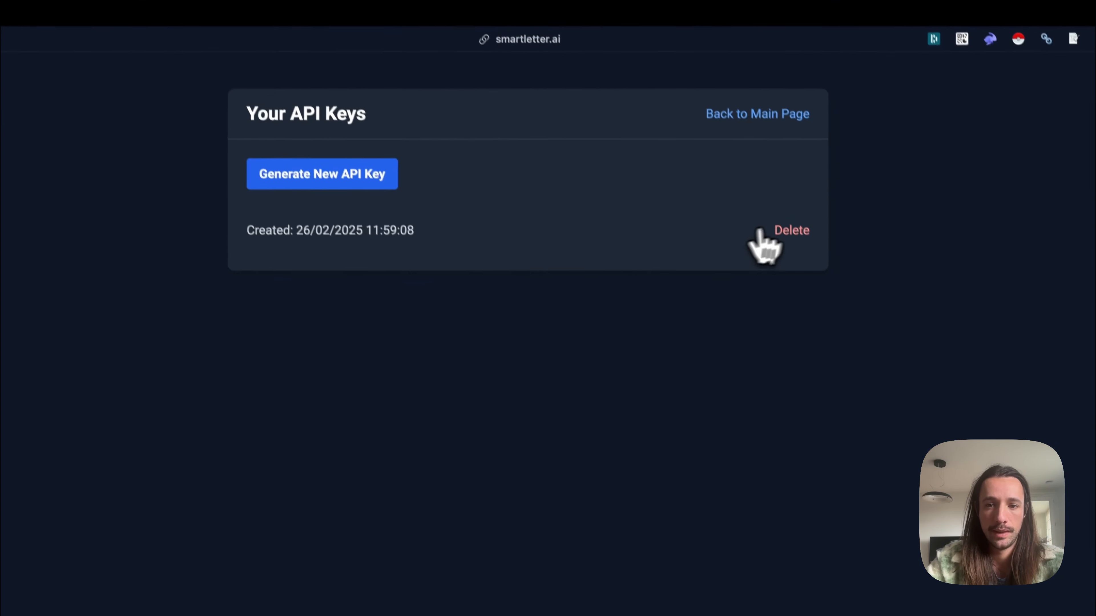
{"action": "left_click", "coordinate": [760, 234]}
{"action": "left_click", "coordinate": [347, 176]}
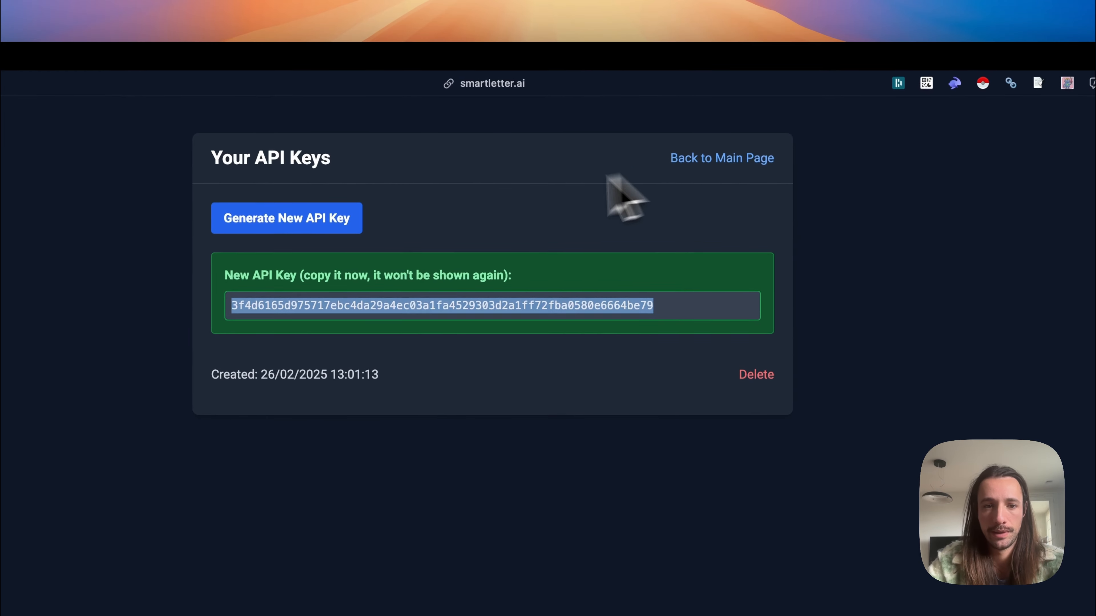
{"action": "left_click", "coordinate": [745, 159]}
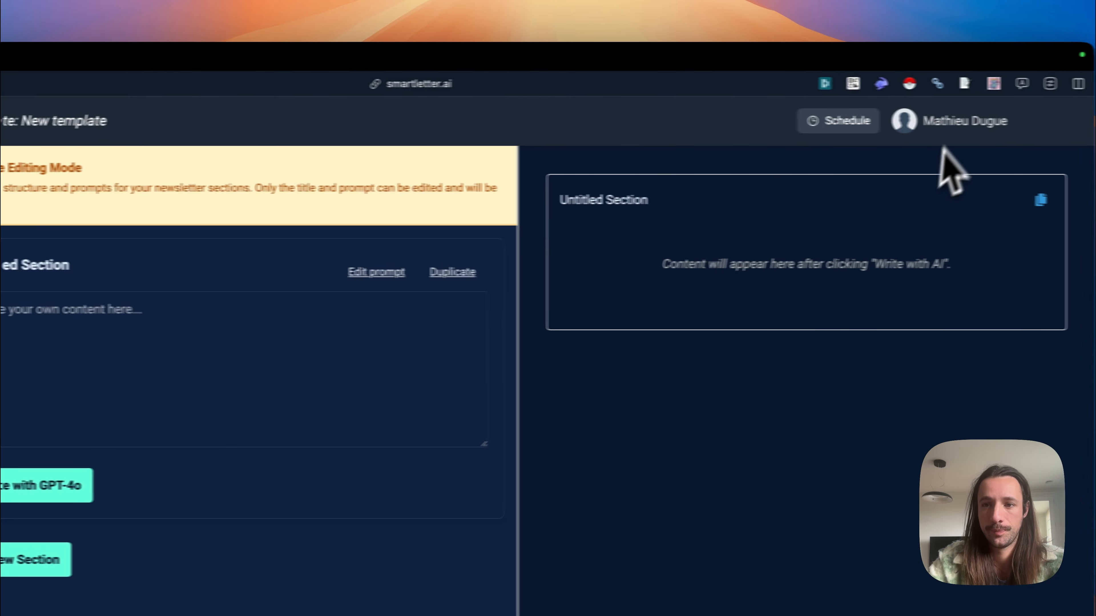
Step: Open the Content Clipper extension's options and replace the API token with the newly generated API key
{"action": "right_click", "coordinate": [959, 82]}
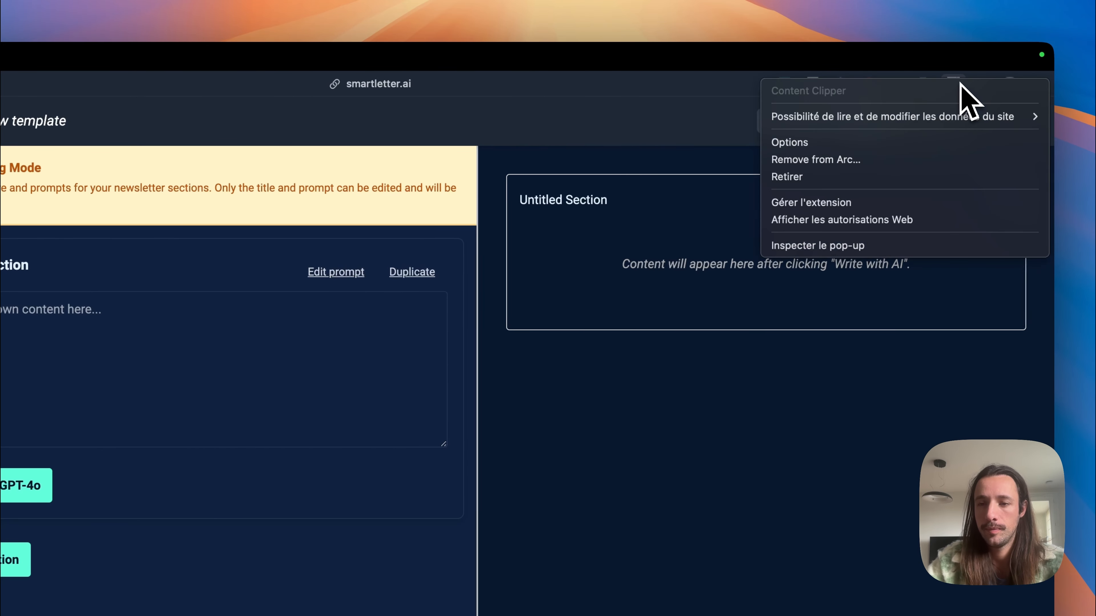
{"action": "left_click", "coordinate": [885, 141]}
{"action": "double_click", "coordinate": [134, 194]}
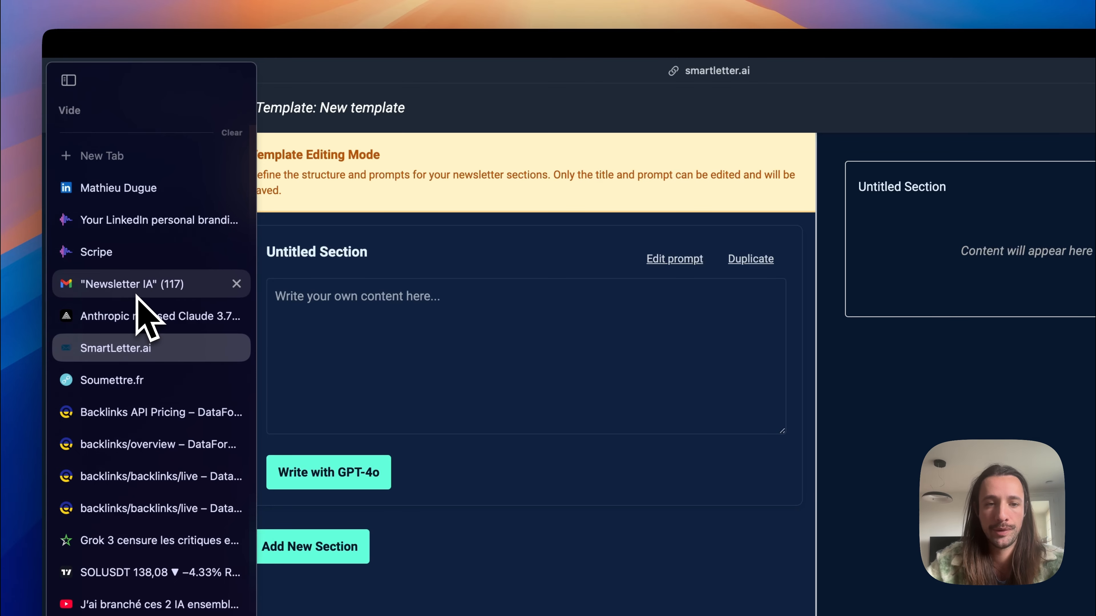
Step: Switch to Gmail's Newsletter IA label and open the online versions of the latest AI newsletters in separate browser tabs
{"action": "left_click", "coordinate": [136, 295]}
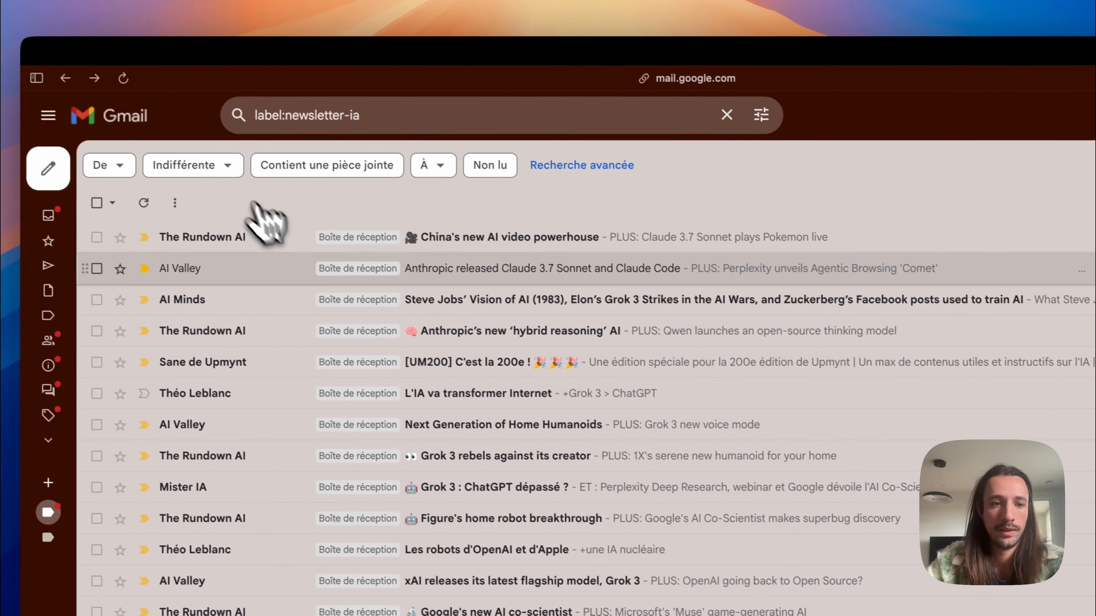
{"action": "left_click", "coordinate": [277, 255]}
{"action": "key", "text": "super+Left"}
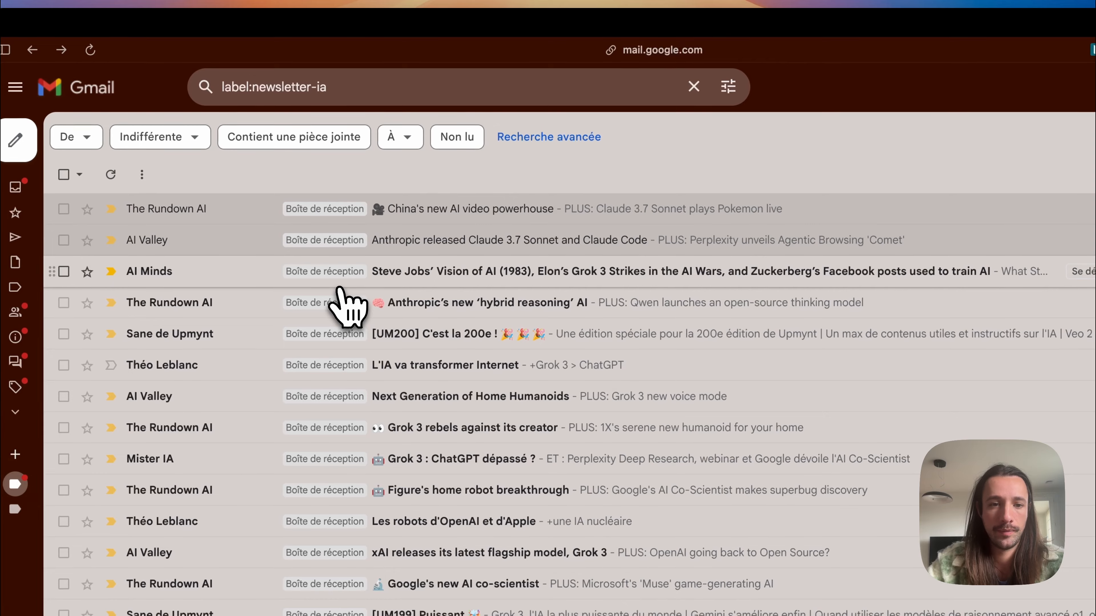
{"action": "left_click", "coordinate": [278, 251]}
{"action": "key", "text": "j"}
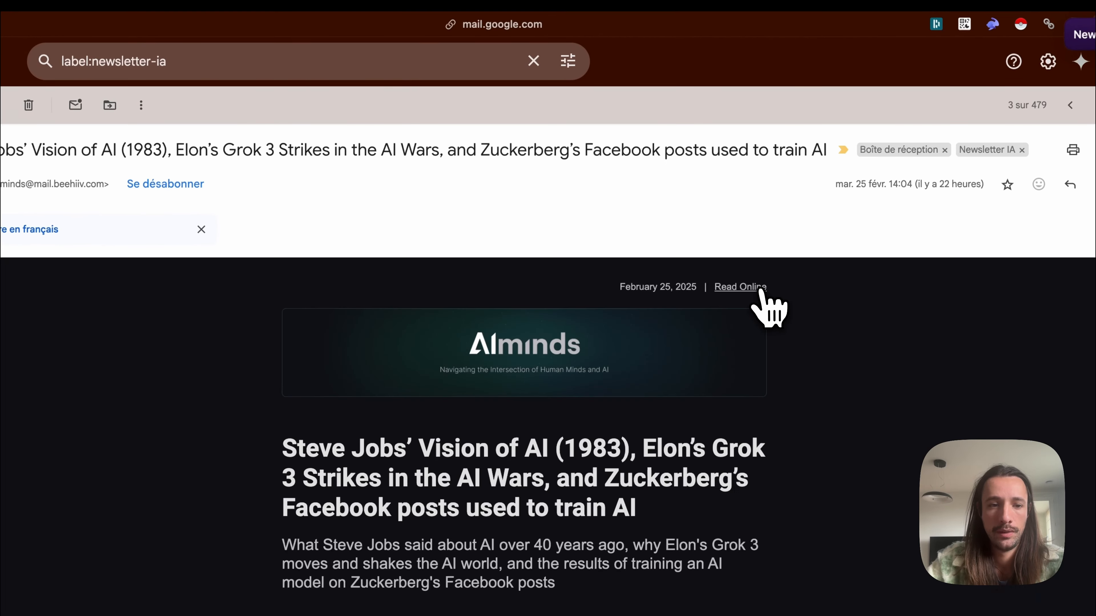
{"action": "key", "text": "super+Left"}
{"action": "left_click", "coordinate": [235, 289]}
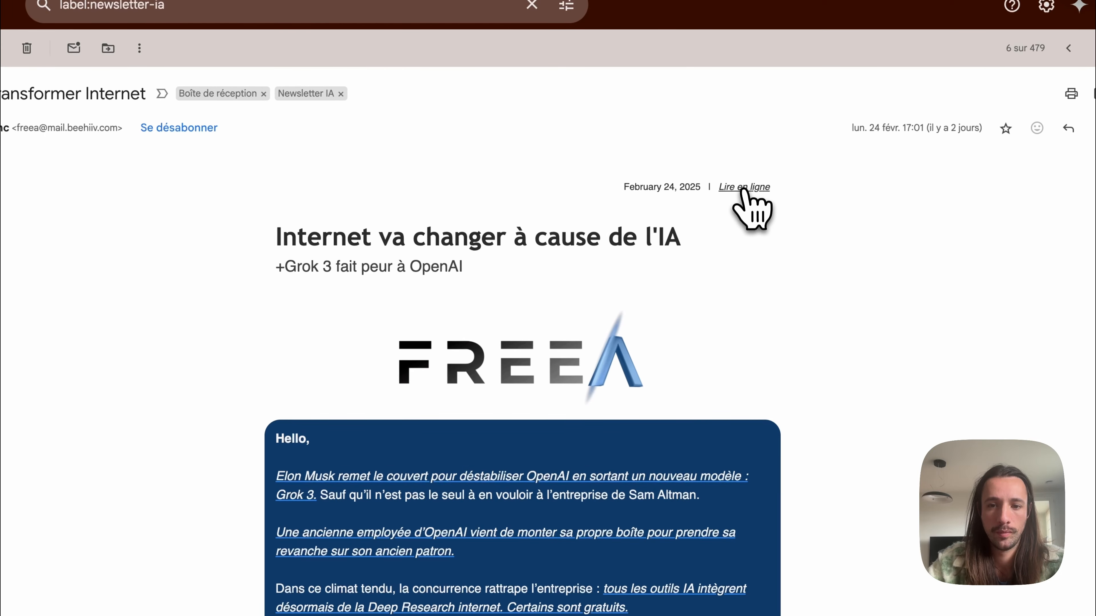
{"action": "key", "text": "super+Left"}
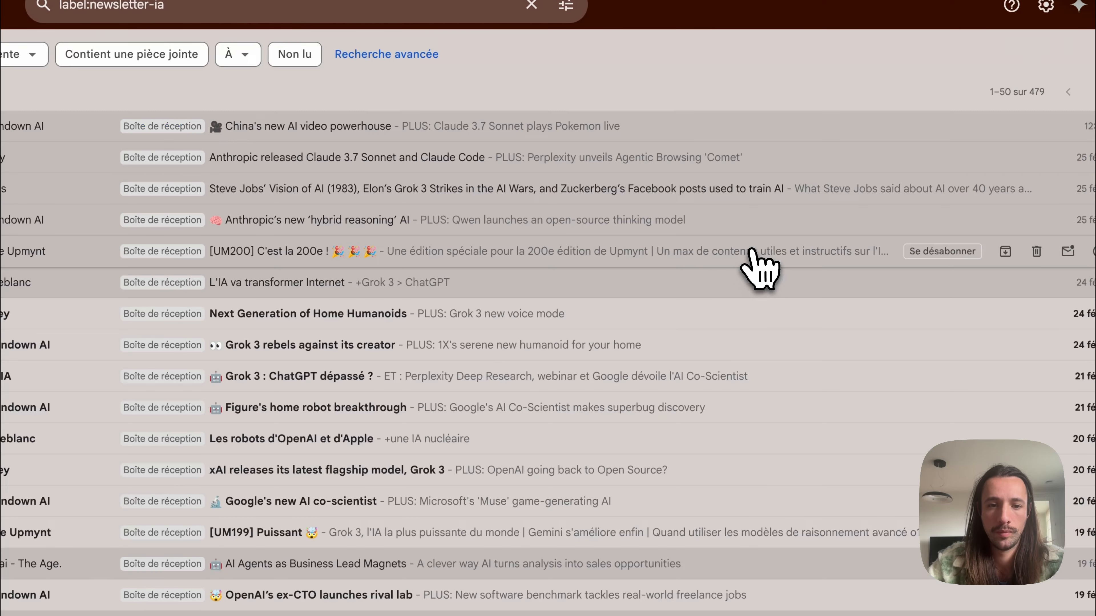
Step: Switch to The Rundown AI's "Alibaba's AI video powerhouse" page and read through its news stories for content to clip
{"action": "mouse_move", "coordinate": [40, 248]}
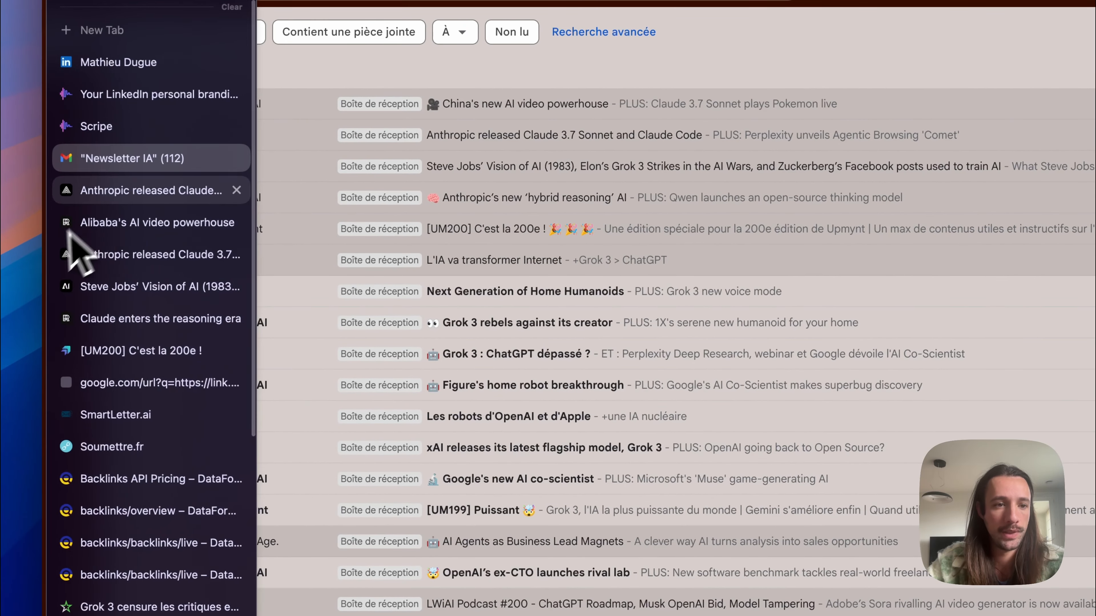
{"action": "left_click", "coordinate": [125, 222]}
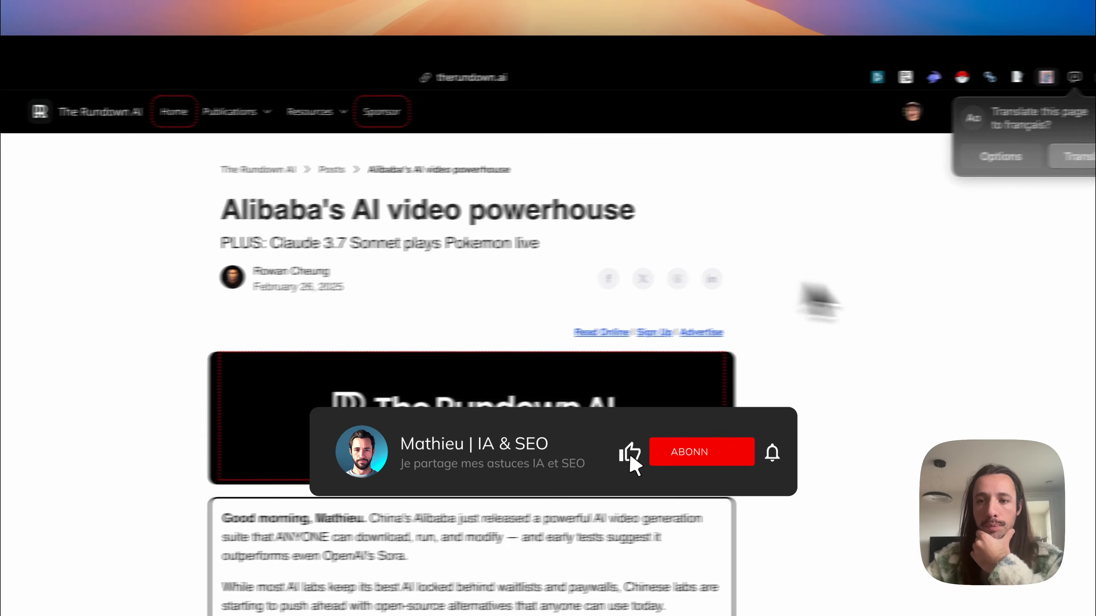
{"action": "scroll", "coordinate": [331, 293], "scroll_direction": "down", "scroll_amount": 3}
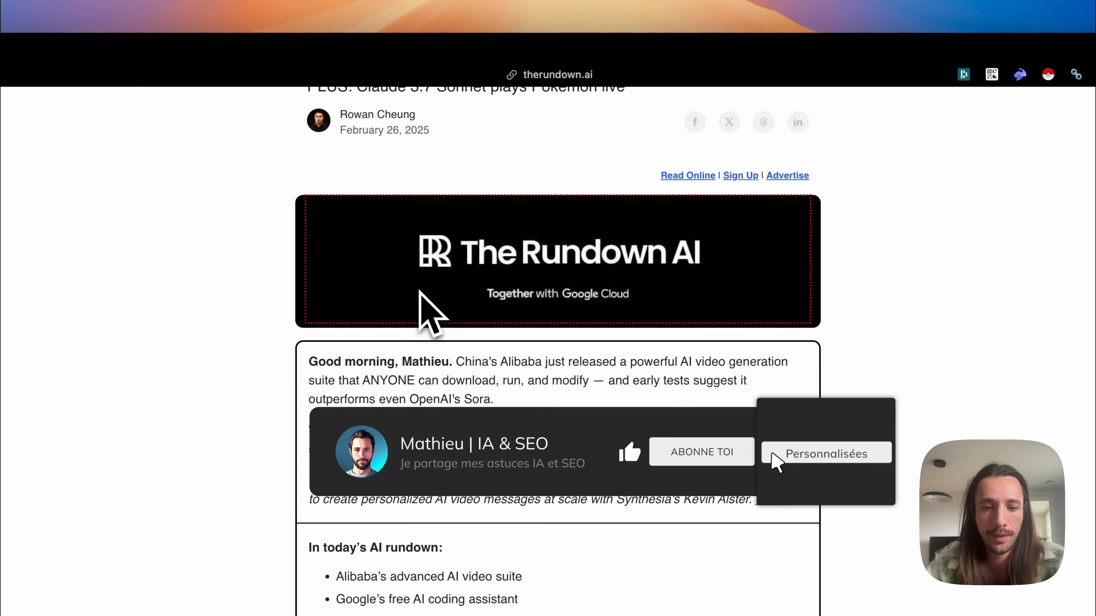
{"action": "scroll", "coordinate": [421, 294], "scroll_direction": "down", "scroll_amount": 5}
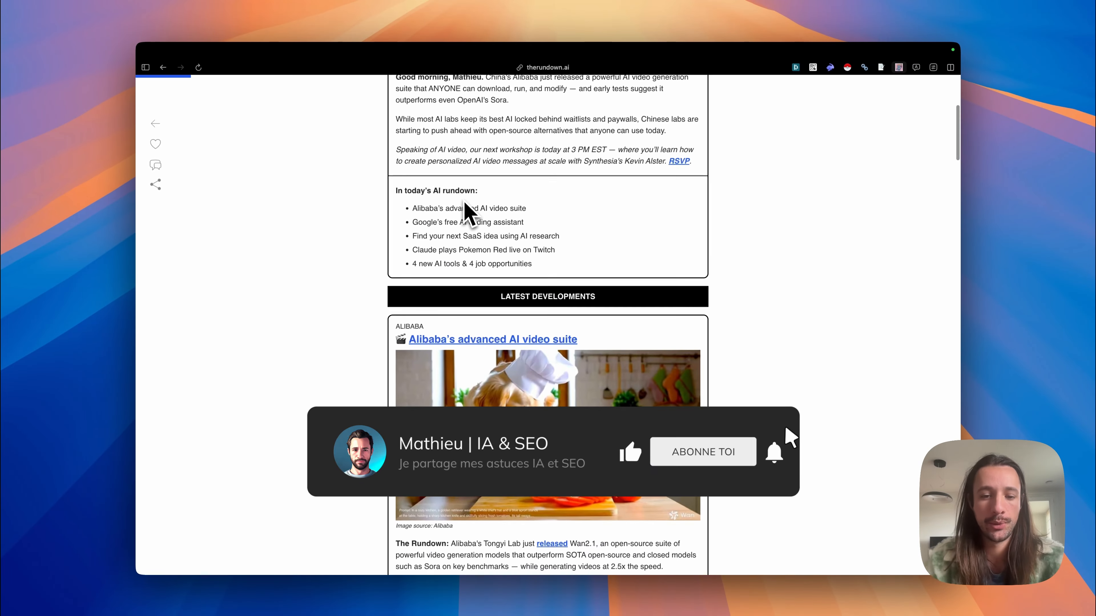
{"action": "scroll", "coordinate": [465, 203], "scroll_direction": "down", "scroll_amount": 5}
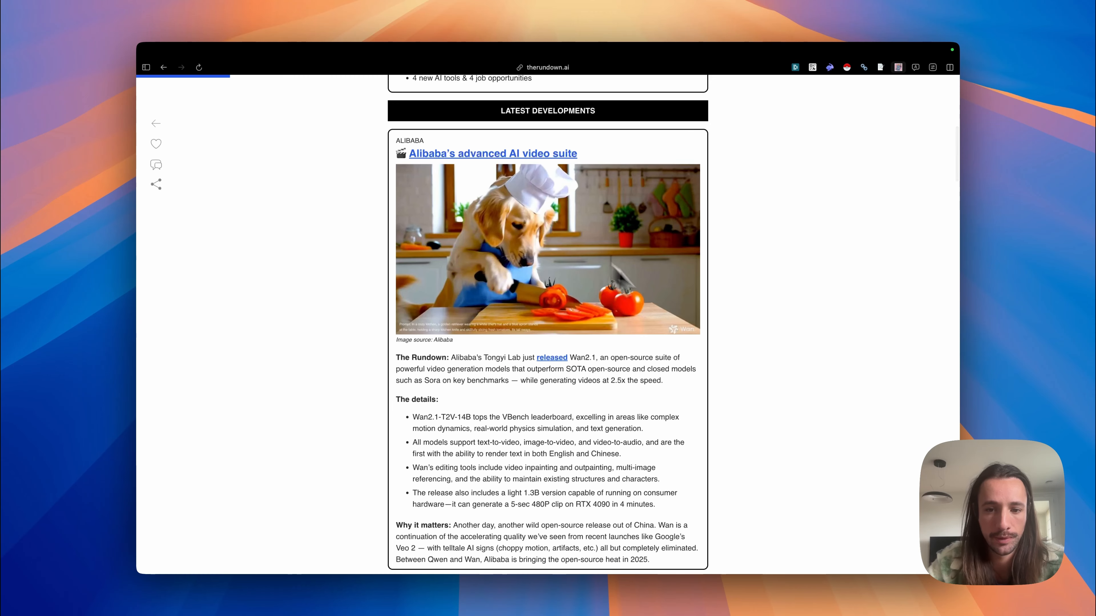
{"action": "scroll", "coordinate": [507, 311], "scroll_direction": "up", "scroll_amount": 2}
{"action": "scroll", "coordinate": [489, 264], "scroll_direction": "down", "scroll_amount": 10}
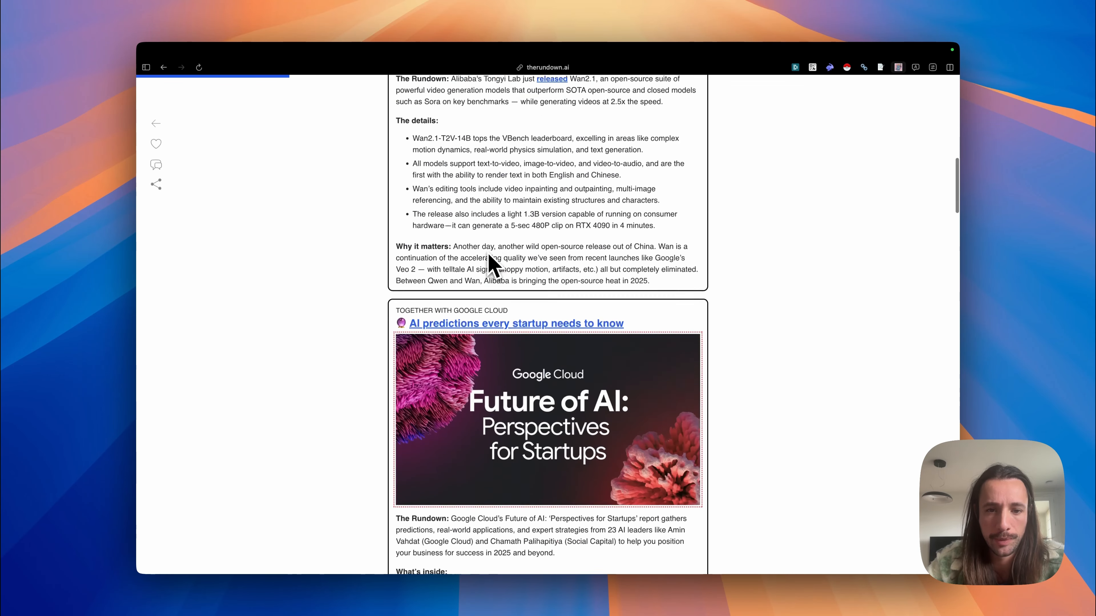
{"action": "scroll", "coordinate": [488, 252], "scroll_direction": "down", "scroll_amount": 10}
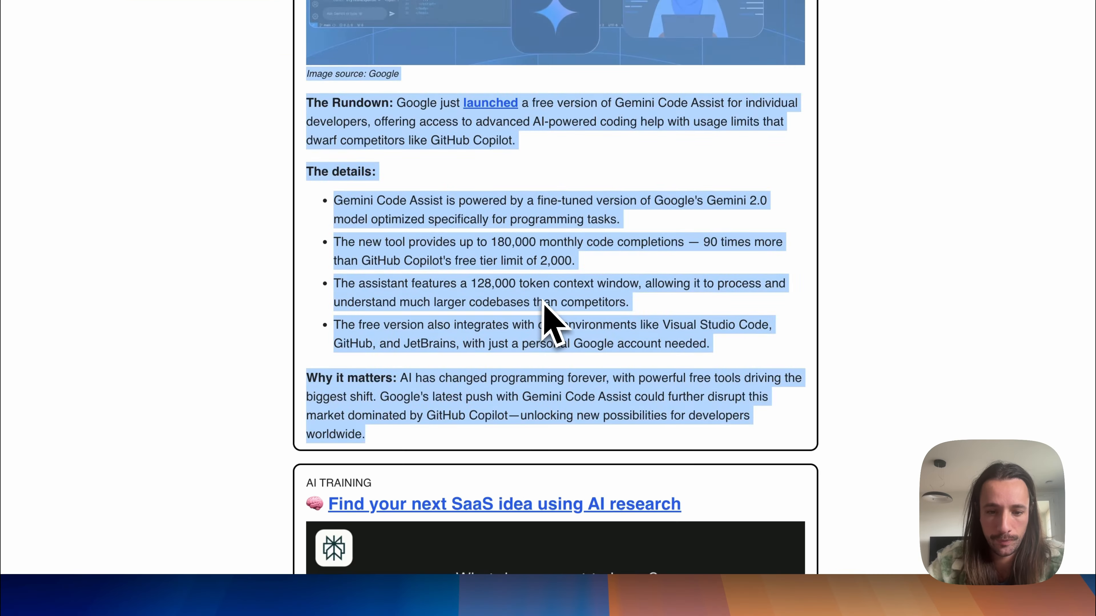
Step: Capture the whole "Google's free AI coding assistant" story with the content clipper and review the captured text
{"action": "key", "text": "super+shift+s"}
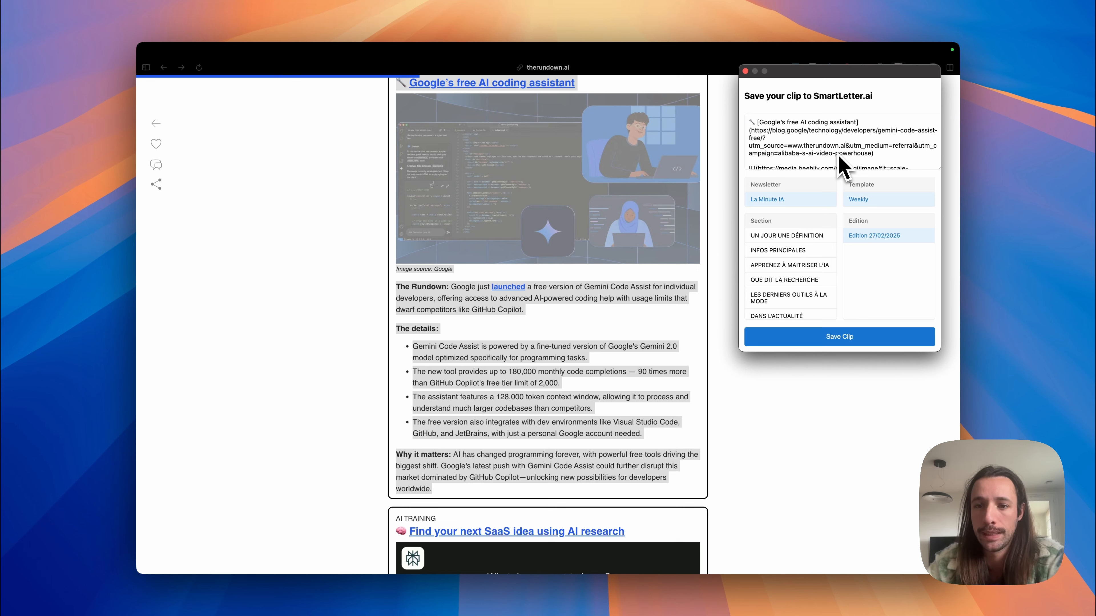
{"action": "scroll", "coordinate": [860, 167], "scroll_direction": "down", "scroll_amount": 10}
{"action": "scroll", "coordinate": [862, 167], "scroll_direction": "up", "scroll_amount": 10}
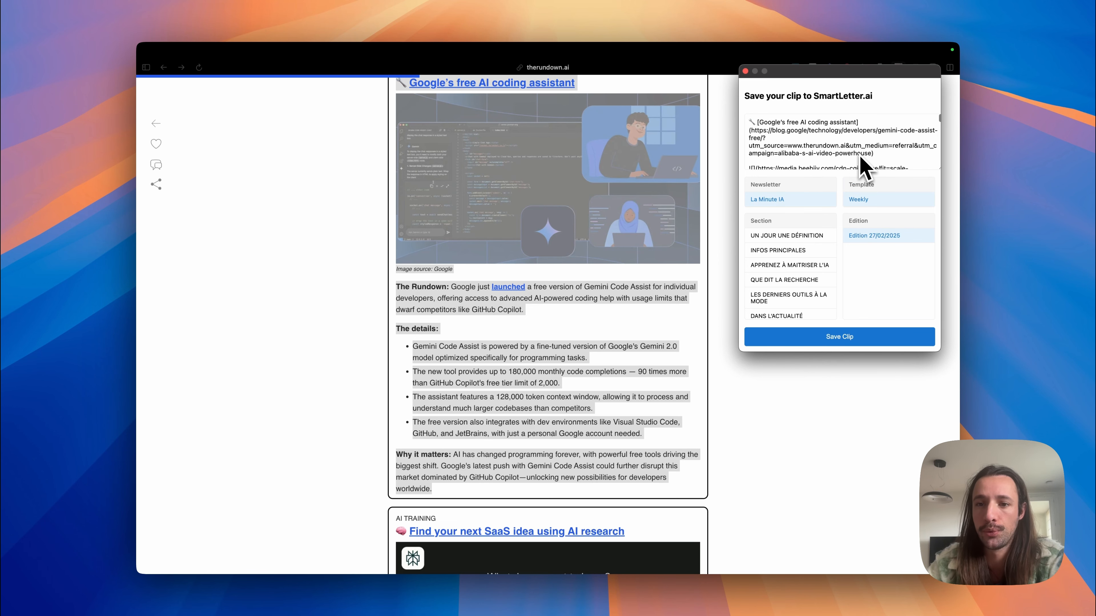
{"action": "scroll", "coordinate": [797, 157], "scroll_direction": "down", "scroll_amount": 5}
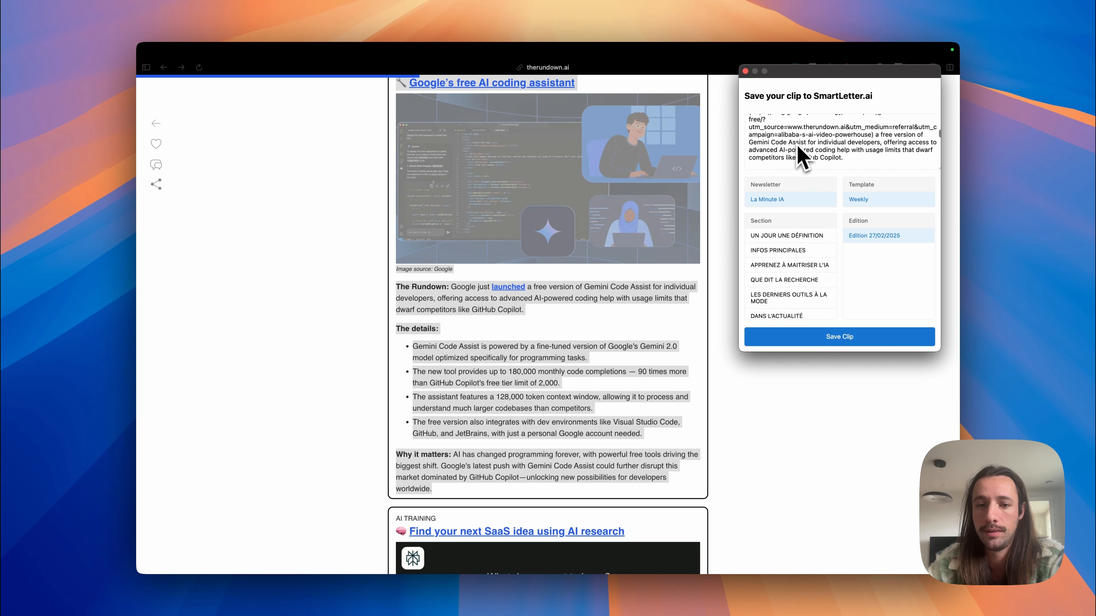
{"action": "scroll", "coordinate": [866, 167], "scroll_direction": "up", "scroll_amount": 5}
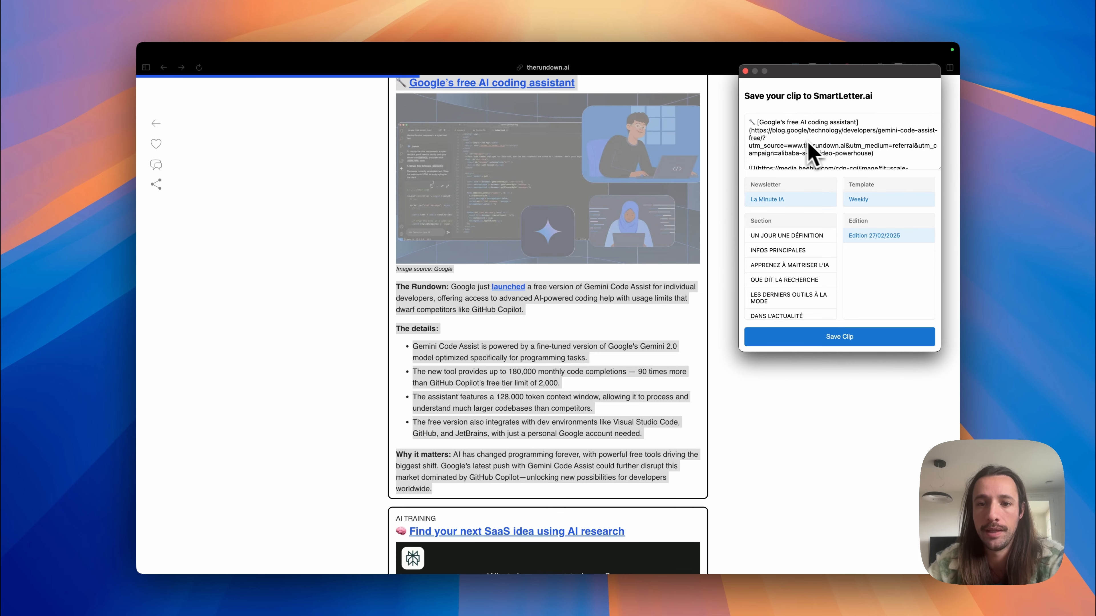
{"action": "scroll", "coordinate": [810, 146], "scroll_direction": "down", "scroll_amount": 10}
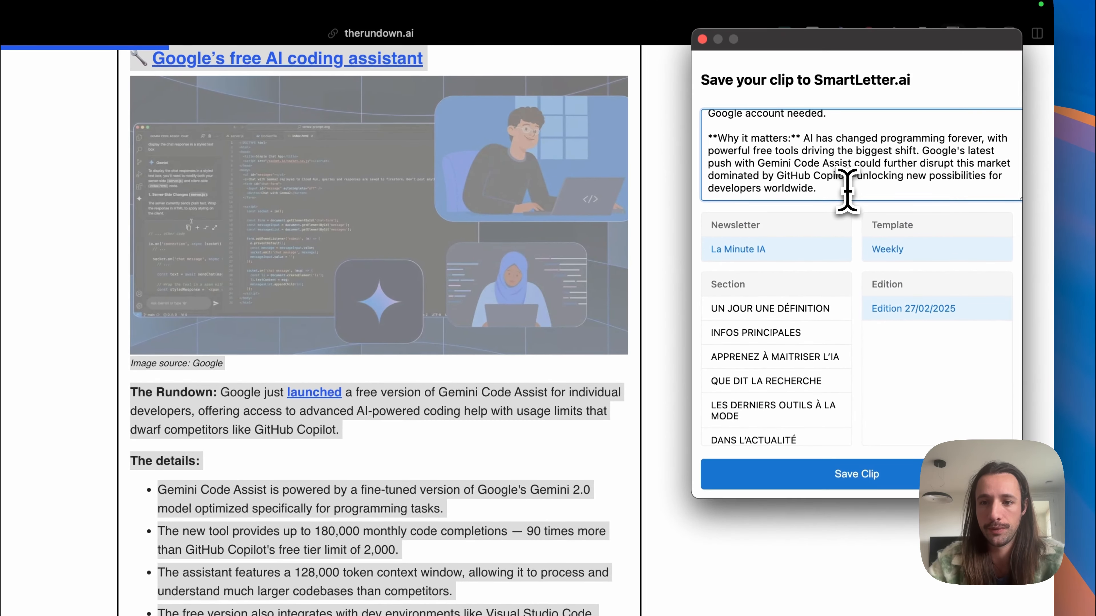
Step: Add a line of test text at the end of the clip's content and delete it
{"action": "left_click", "coordinate": [847, 190]}
{"action": "key", "text": "Return"}
{"action": "type", "text": "dsqqdsqds"}
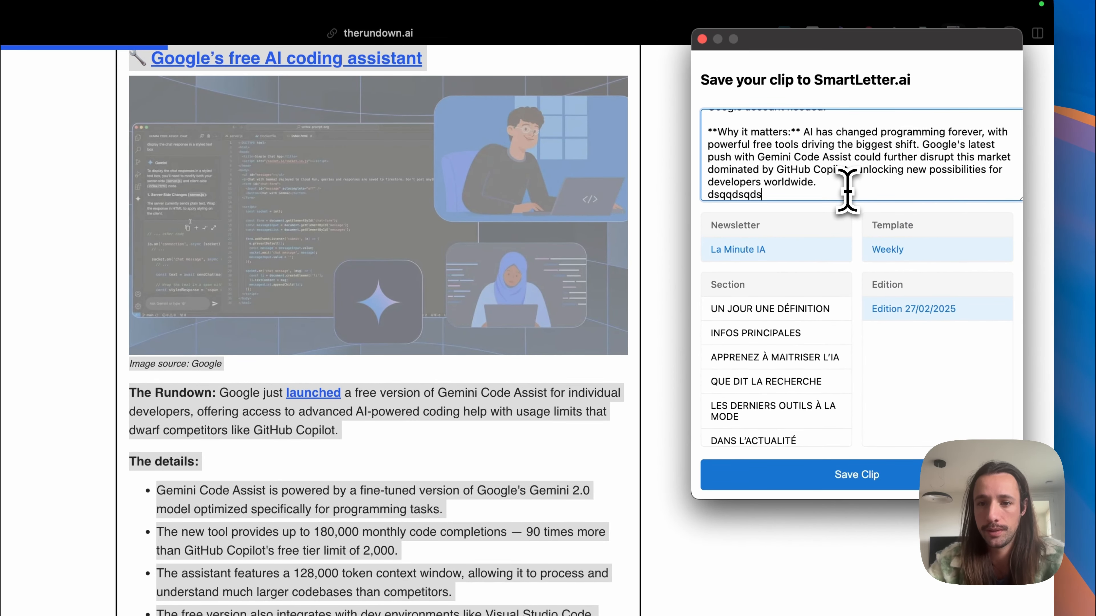
{"action": "key", "text": "BackSpace"}
{"action": "key", "text": "BackSpace"}
{"action": "key", "text": "BackSpace"}
{"action": "key", "text": "BackSpace"}
{"action": "key", "text": "BackSpace"}
{"action": "key", "text": "BackSpace"}
{"action": "key", "text": "BackSpace"}
{"action": "key", "text": "BackSpace"}
{"action": "key", "text": "BackSpace"}
{"action": "key", "text": "BackSpace"}
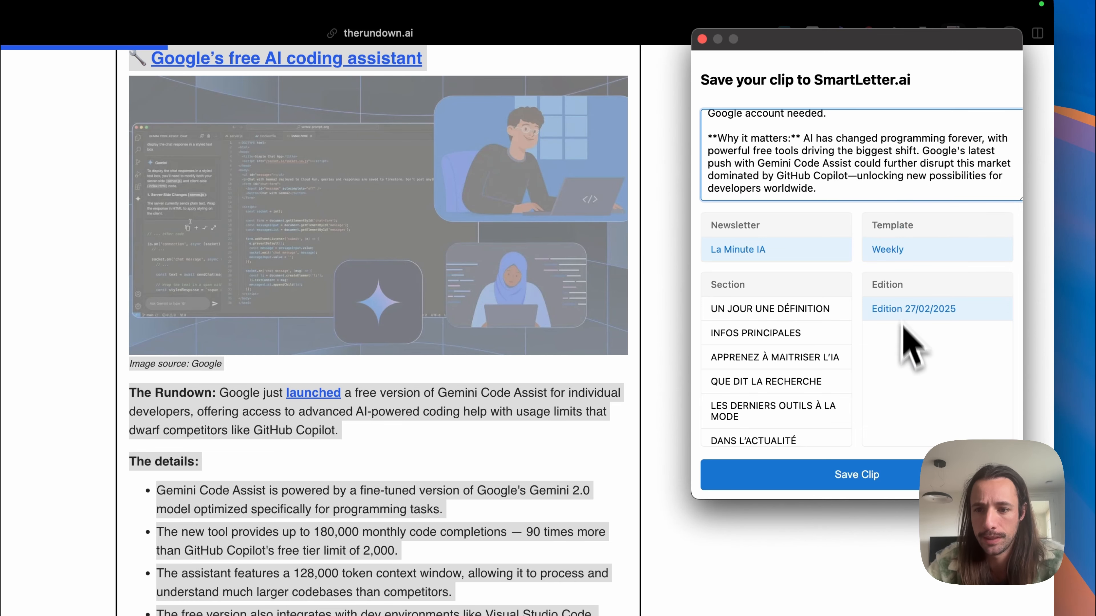
Step: Assign the Google coding assistant clip to the INFOS PRINCIPALES section of Edition 27/02/2025 and save it
{"action": "left_click", "coordinate": [761, 335]}
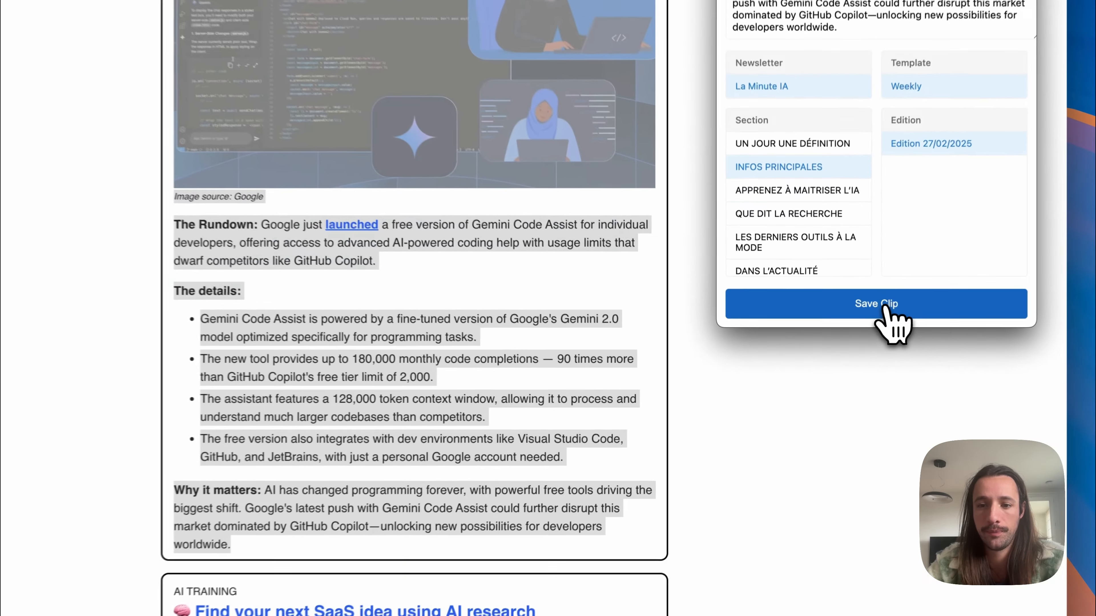
{"action": "left_click", "coordinate": [839, 337]}
Step: Clip the full "Claude plays Pokemon Red live on Twitch" story and save it under INFOS PRINCIPALES
{"action": "scroll", "coordinate": [686, 254], "scroll_direction": "down", "scroll_amount": 15}
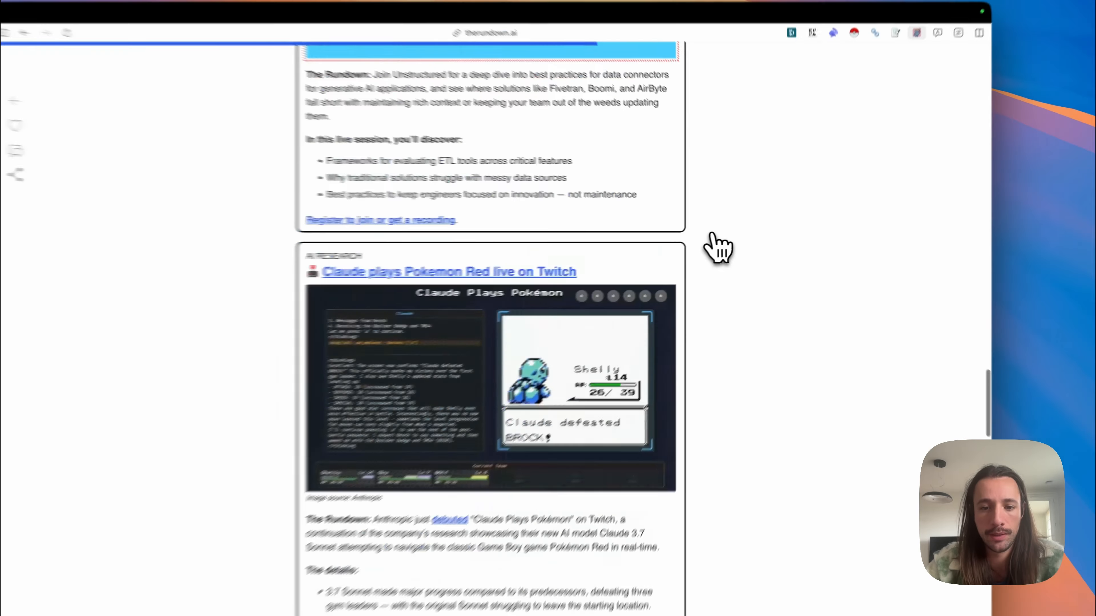
{"action": "scroll", "coordinate": [686, 255], "scroll_direction": "down", "scroll_amount": 5}
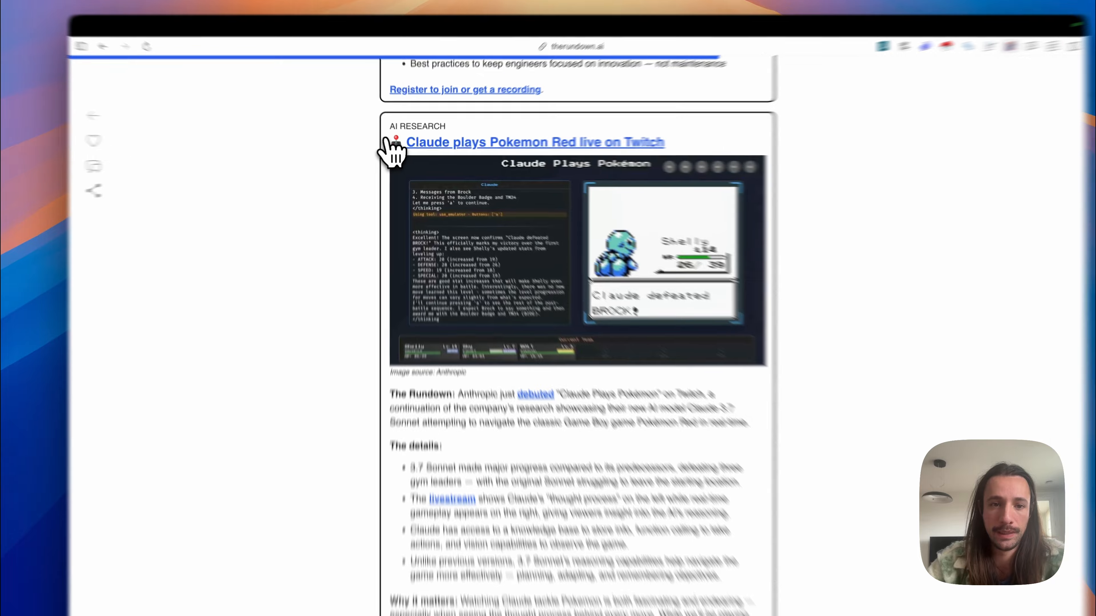
{"action": "left_click_drag", "start_coordinate": [397, 146], "coordinate": [582, 445]}
{"action": "left_click_drag", "start_coordinate": [468, 412], "coordinate": [743, 482]}
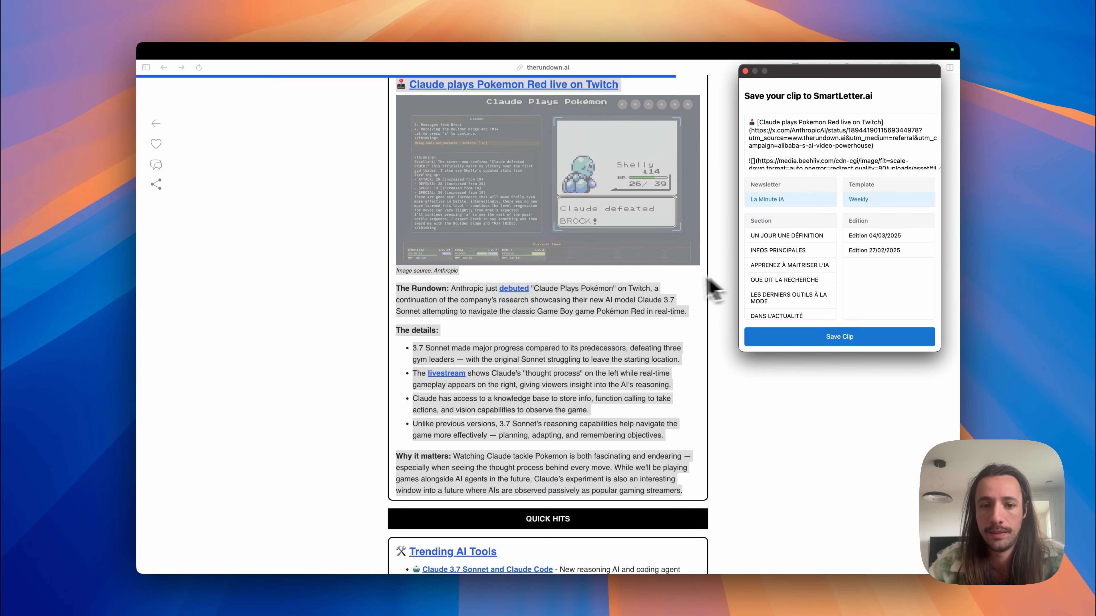
{"action": "scroll", "coordinate": [690, 289], "scroll_direction": "up", "scroll_amount": 2}
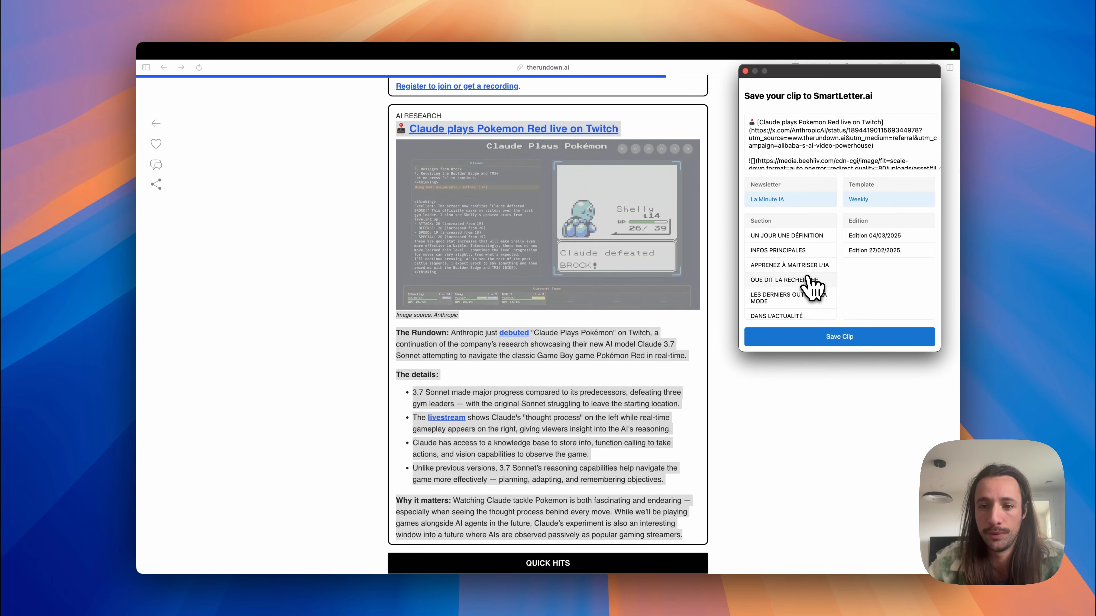
{"action": "left_click", "coordinate": [778, 250]}
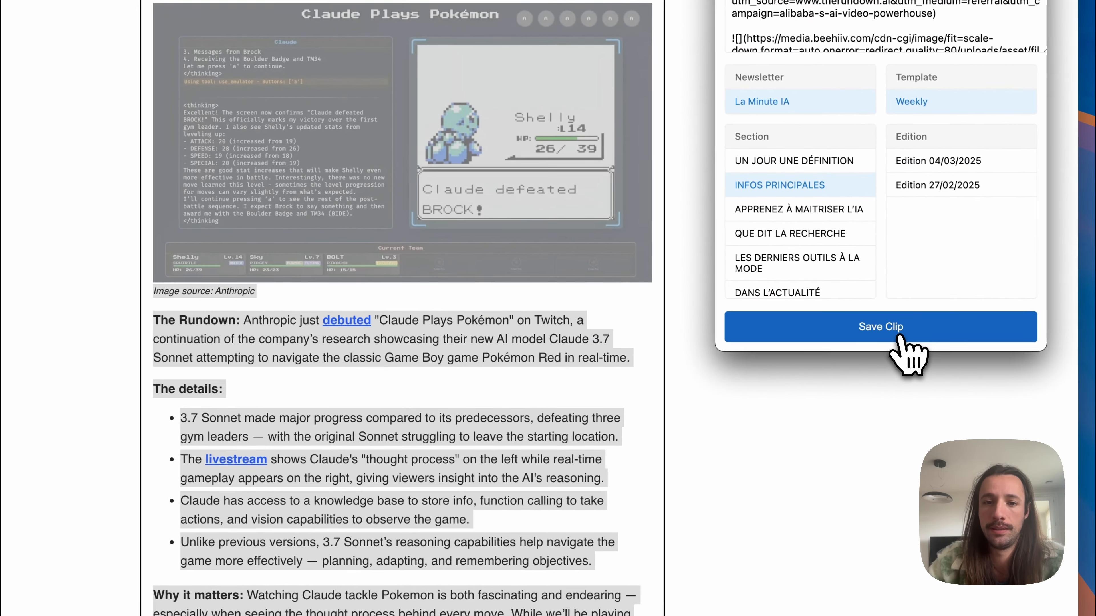
{"action": "left_click", "coordinate": [901, 339]}
Step: Clip the "Claude 3.7 Sonnet and Claude Code" entry from Trending AI Tools and save it to the La Minute IA newsletter
{"action": "scroll", "coordinate": [613, 216], "scroll_direction": "up", "scroll_amount": 2}
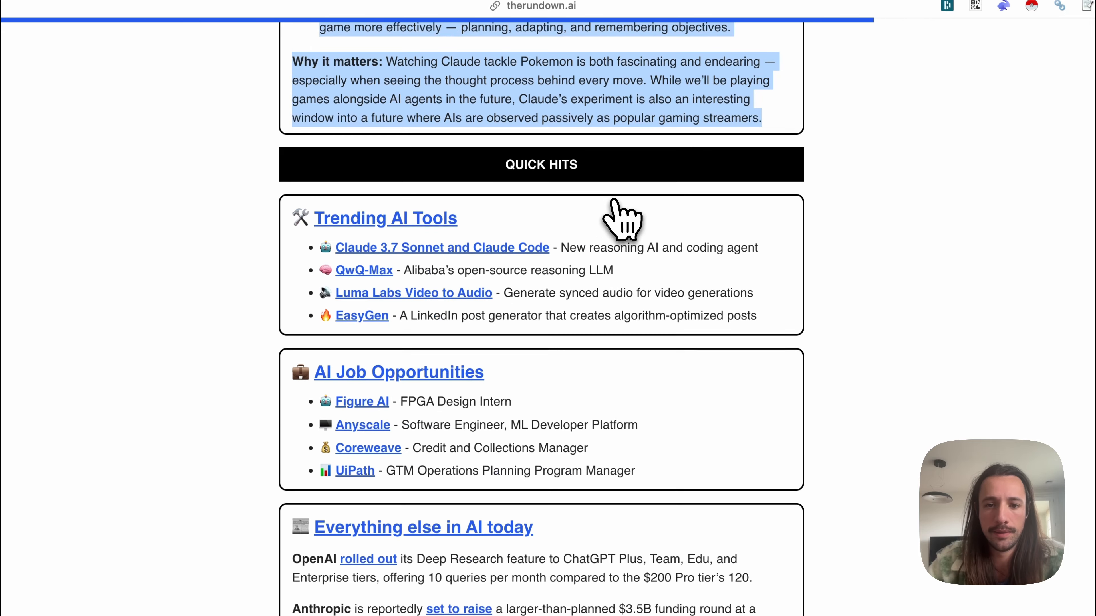
{"action": "triple_click", "coordinate": [604, 249]}
{"action": "key", "text": "super+shift+s"}
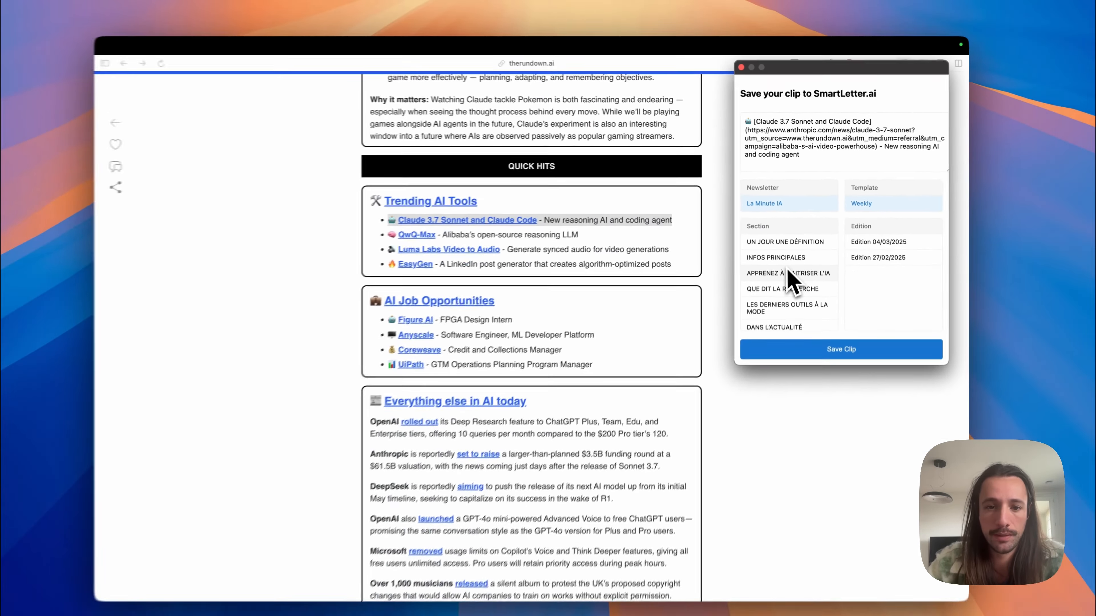
{"action": "scroll", "coordinate": [803, 341], "scroll_direction": "down", "scroll_amount": 2}
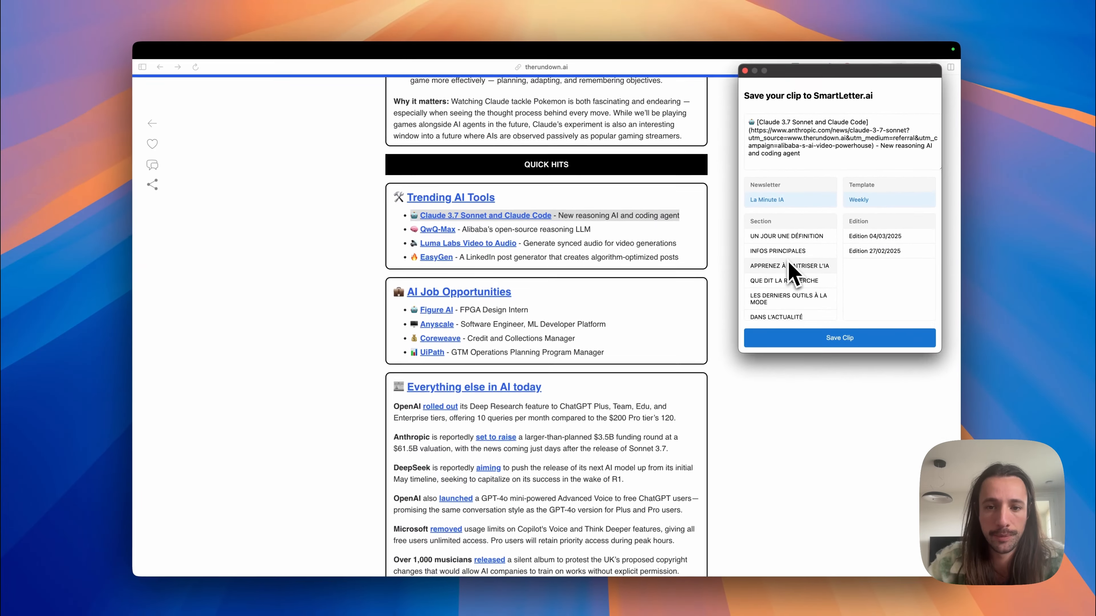
{"action": "left_click", "coordinate": [780, 347]}
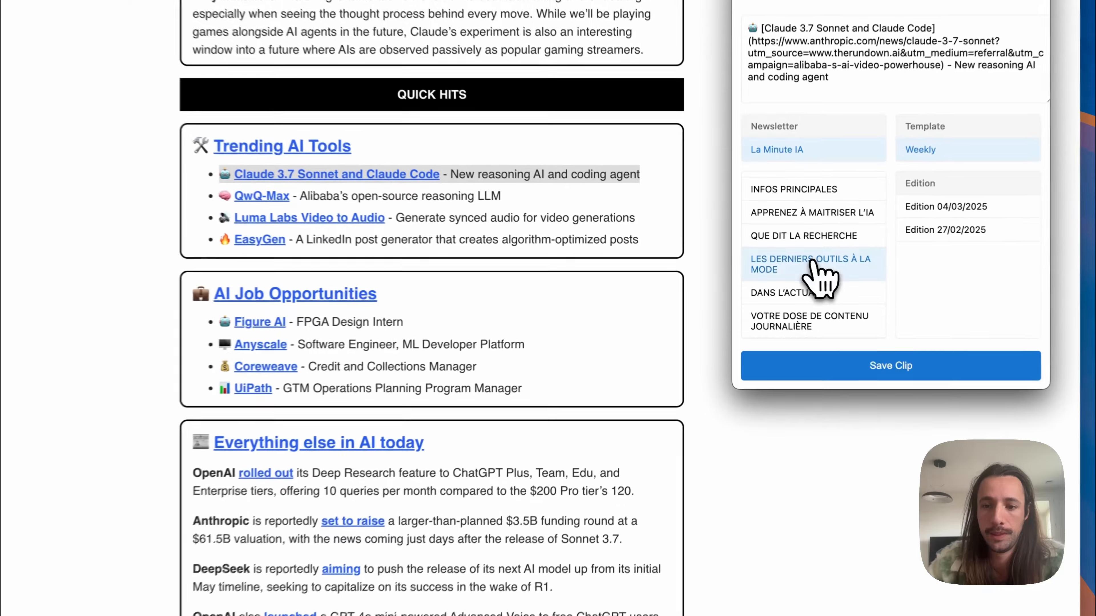
{"action": "left_click", "coordinate": [859, 366]}
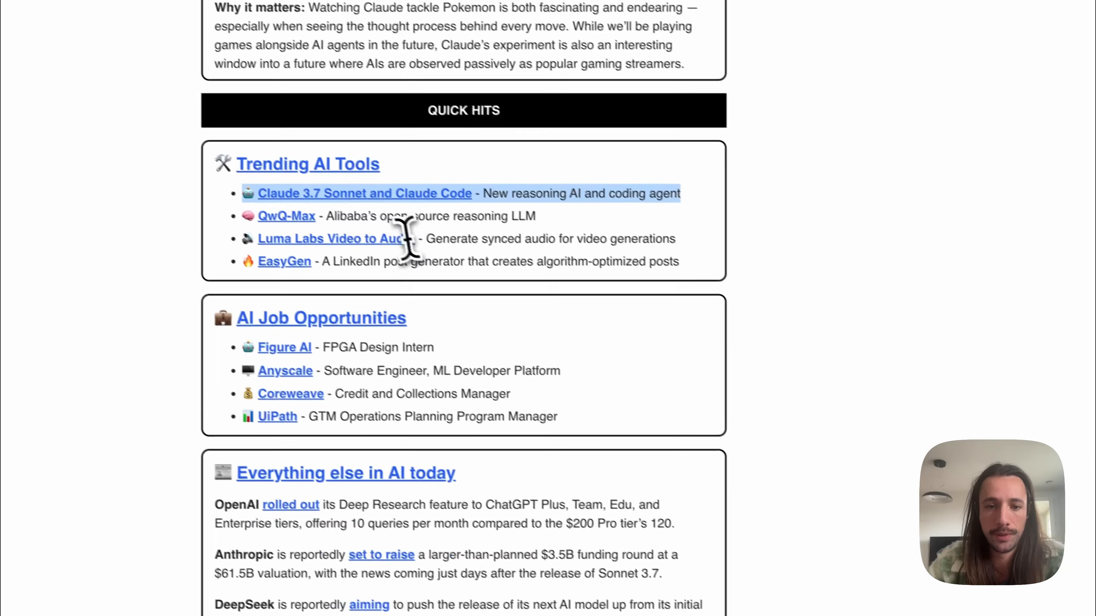
Step: Clip the Luma Labs Video to Audio and EasyGen entries from Trending AI Tools and save them under LES DERNIERS OUTILS À LA MODE
{"action": "triple_click", "coordinate": [383, 217]}
{"action": "key", "text": "super+shift+s"}
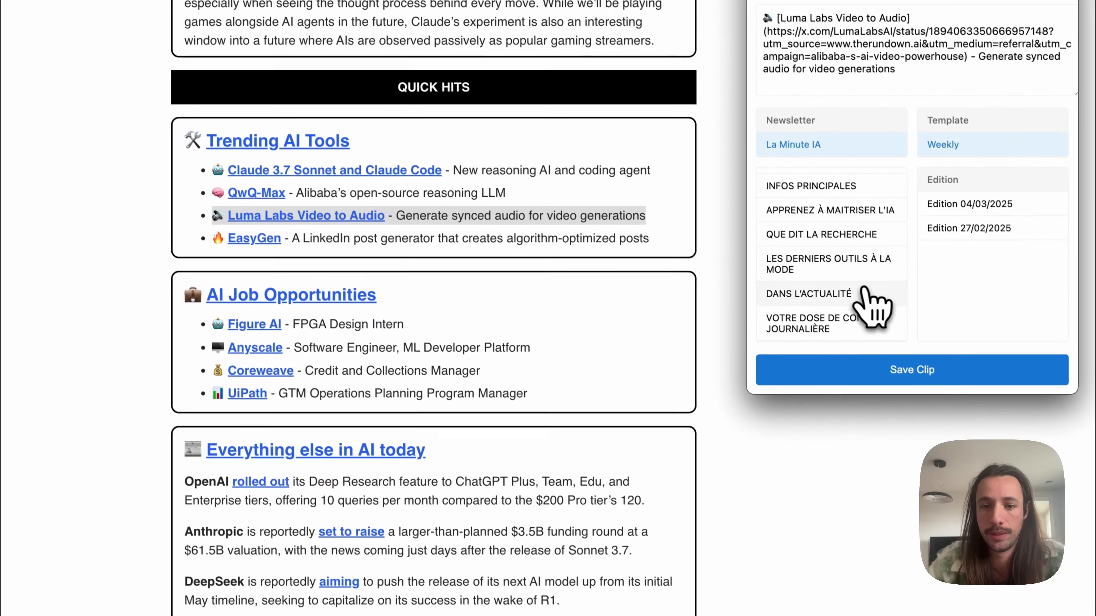
{"action": "left_click", "coordinate": [868, 366]}
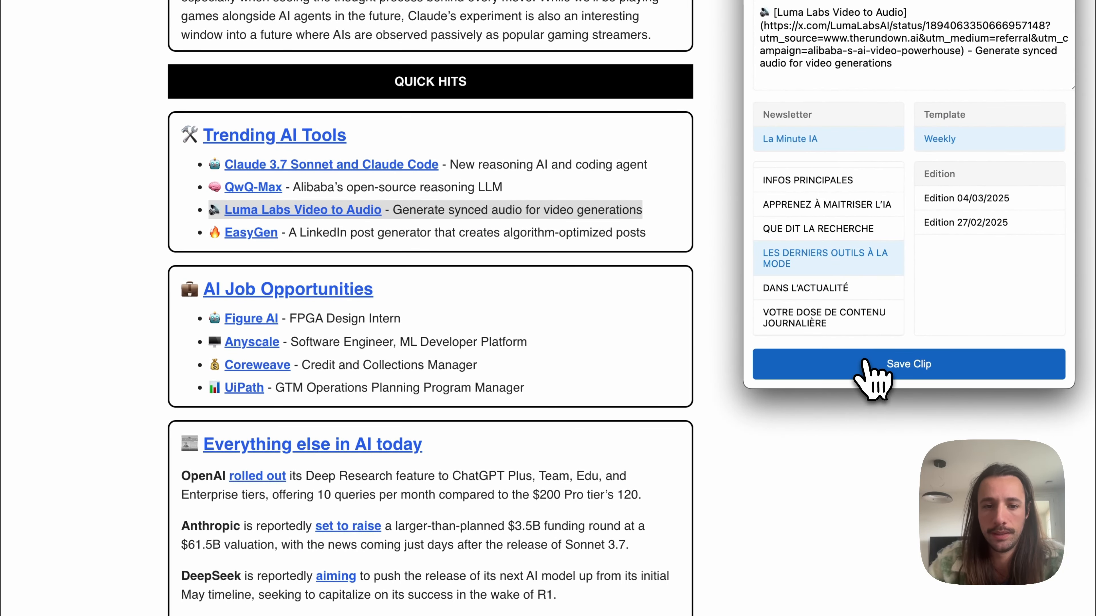
{"action": "key", "text": "super+shift+s"}
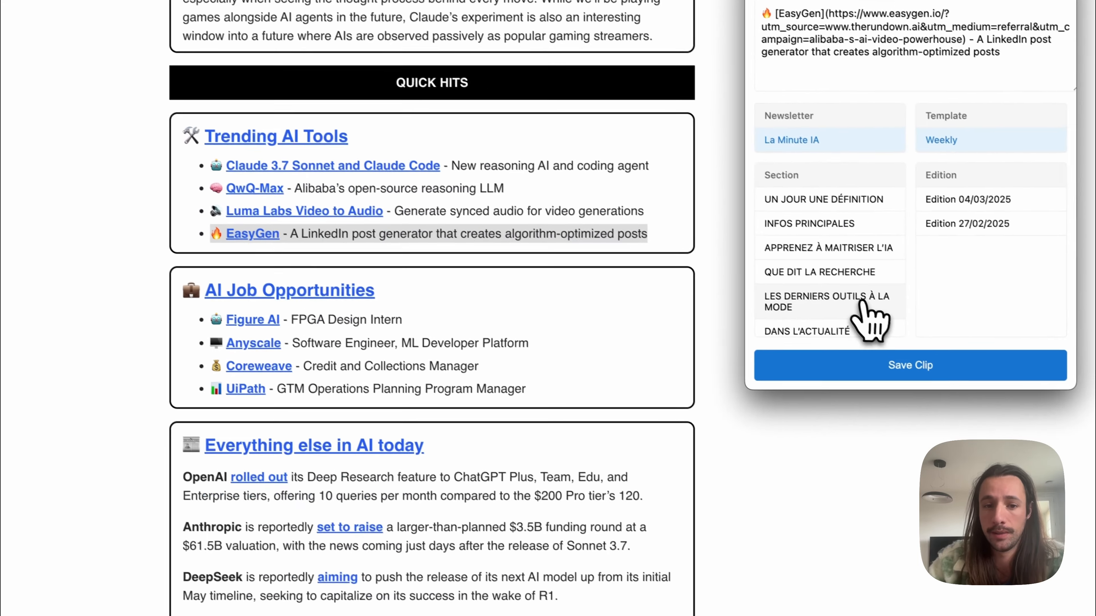
{"action": "scroll", "coordinate": [861, 314], "scroll_direction": "down", "scroll_amount": 1}
{"action": "left_click", "coordinate": [876, 496]}
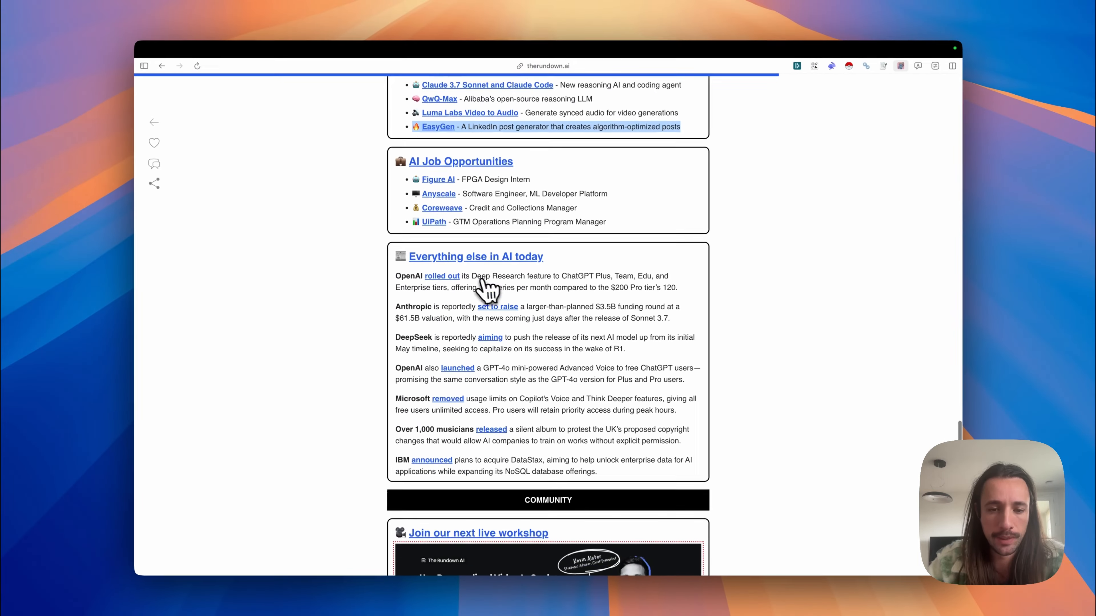
Step: Clip the DeepSeek model release item from "Everything else in AI today" and save it to the newsletter
{"action": "scroll", "coordinate": [483, 284], "scroll_direction": "down", "scroll_amount": 1}
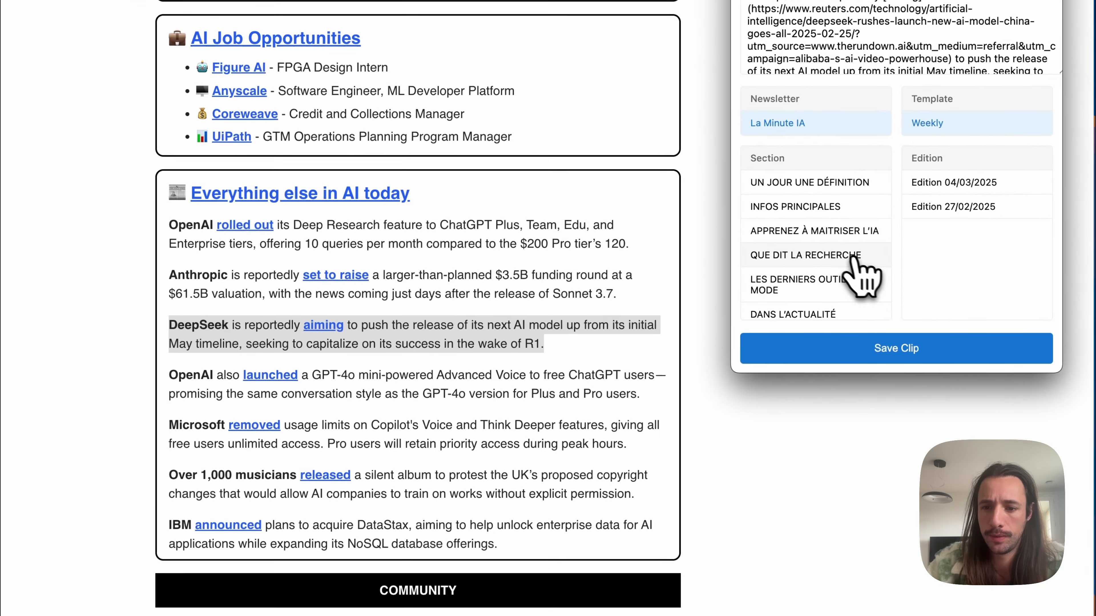
{"action": "scroll", "coordinate": [833, 272], "scroll_direction": "down", "scroll_amount": 1}
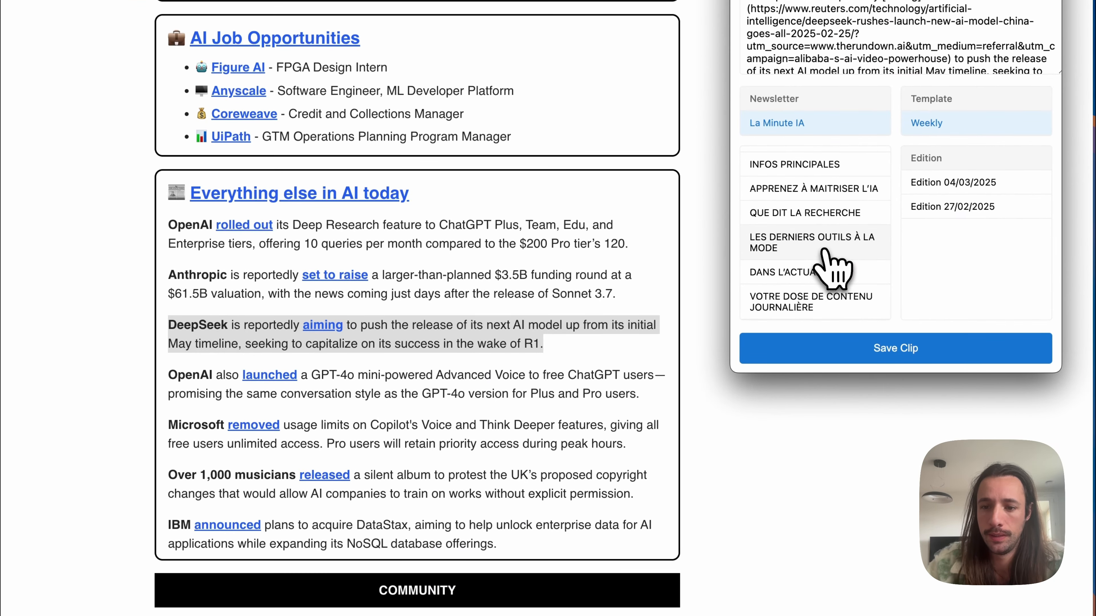
{"action": "left_click", "coordinate": [848, 354]}
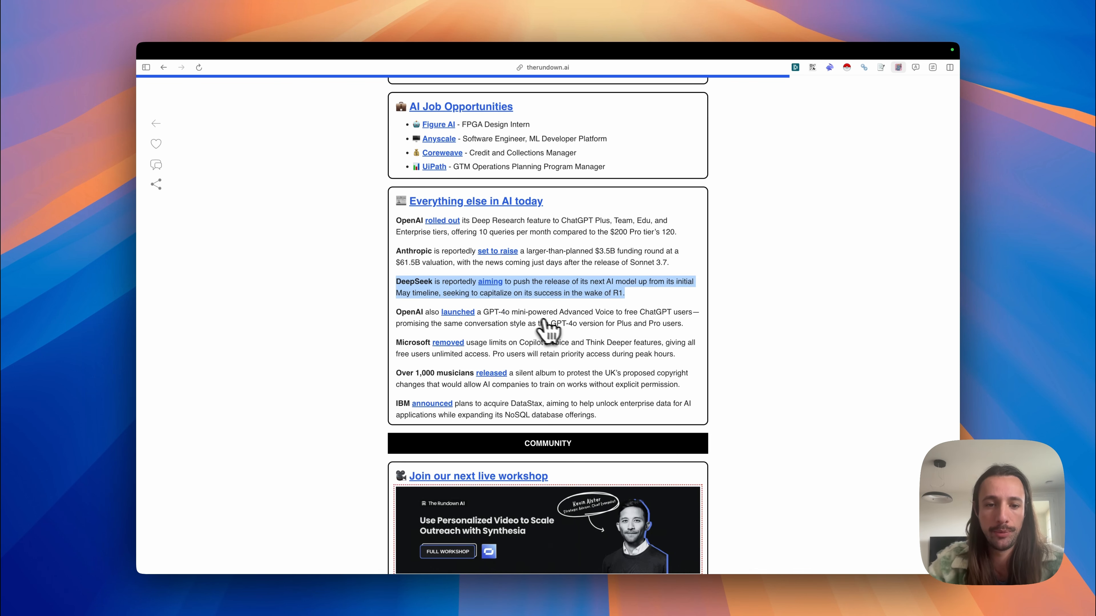
Step: Clip the OpenAI Advanced Voice item into LES DERNIERS OUTILS À LA MODE, and clip the Microsoft Copilot usage limits item as well
{"action": "triple_click", "coordinate": [557, 315]}
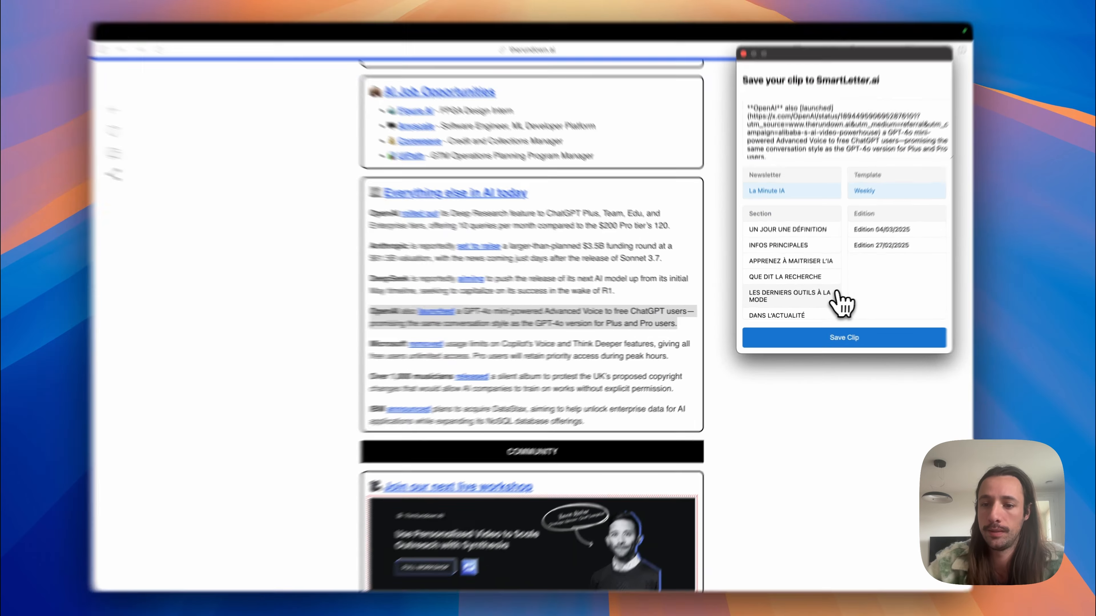
{"action": "left_click", "coordinate": [814, 303]}
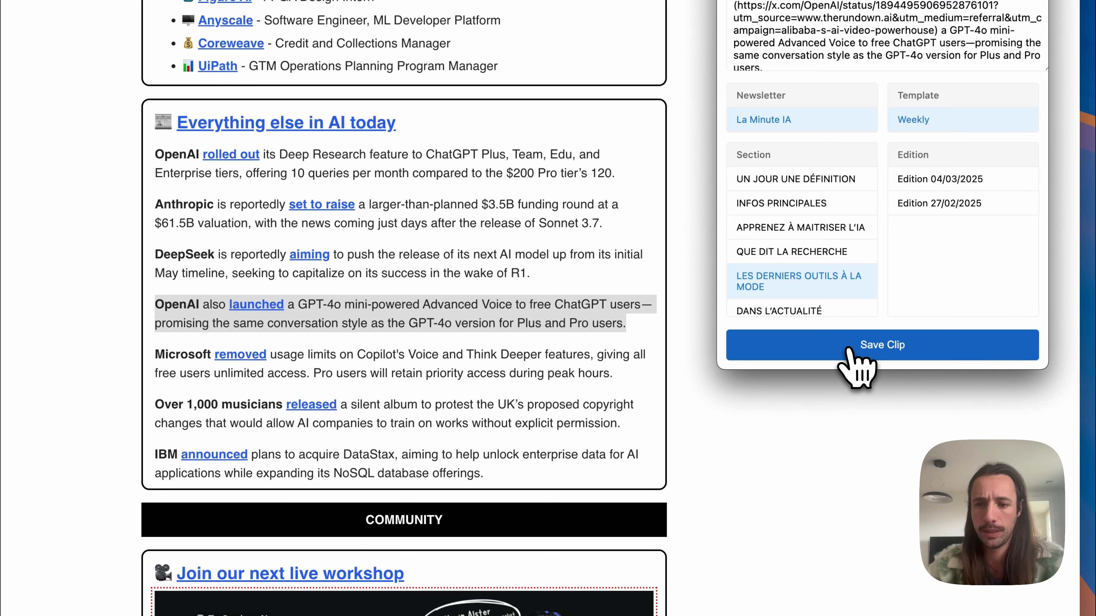
{"action": "left_click", "coordinate": [848, 349]}
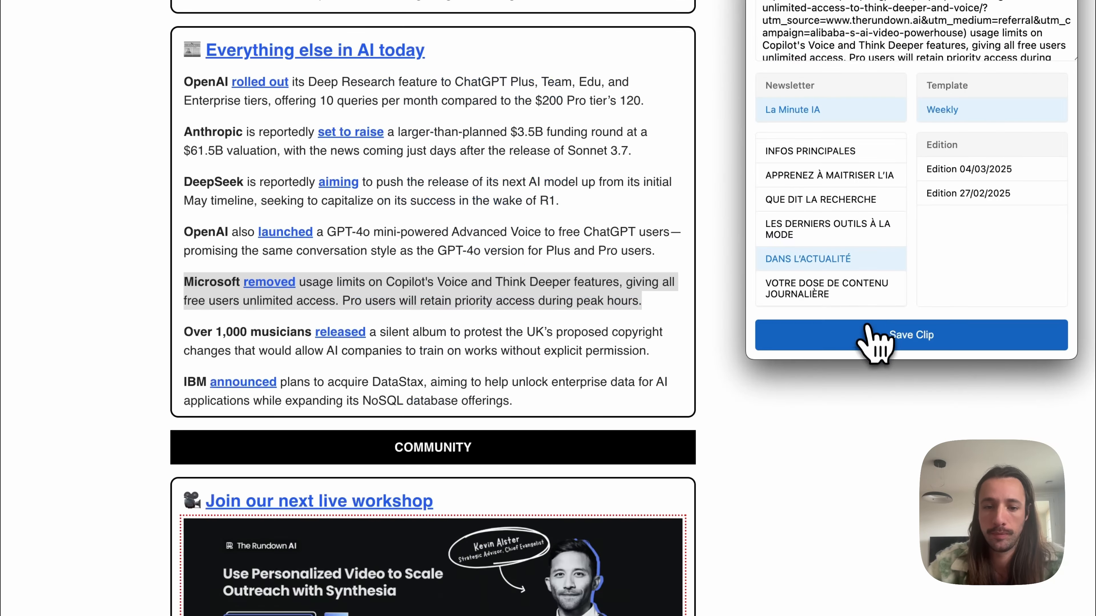
{"action": "left_click", "coordinate": [798, 372]}
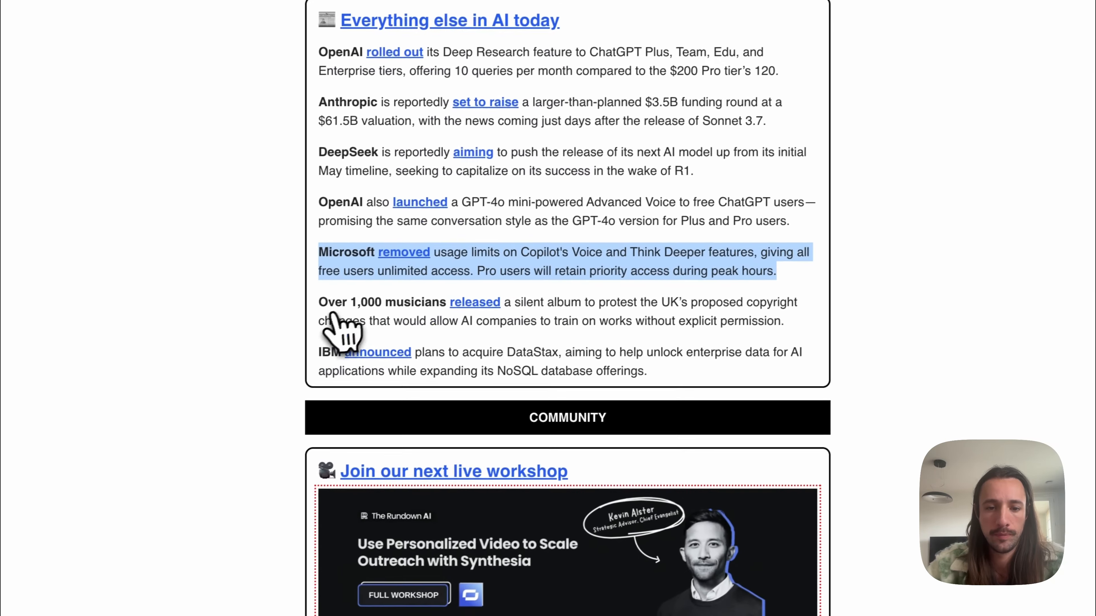
Step: Clip the item about over 1,000 musicians releasing a silent album and save it under DANS L'ACTUALITÉ
{"action": "left_click", "coordinate": [602, 305]}
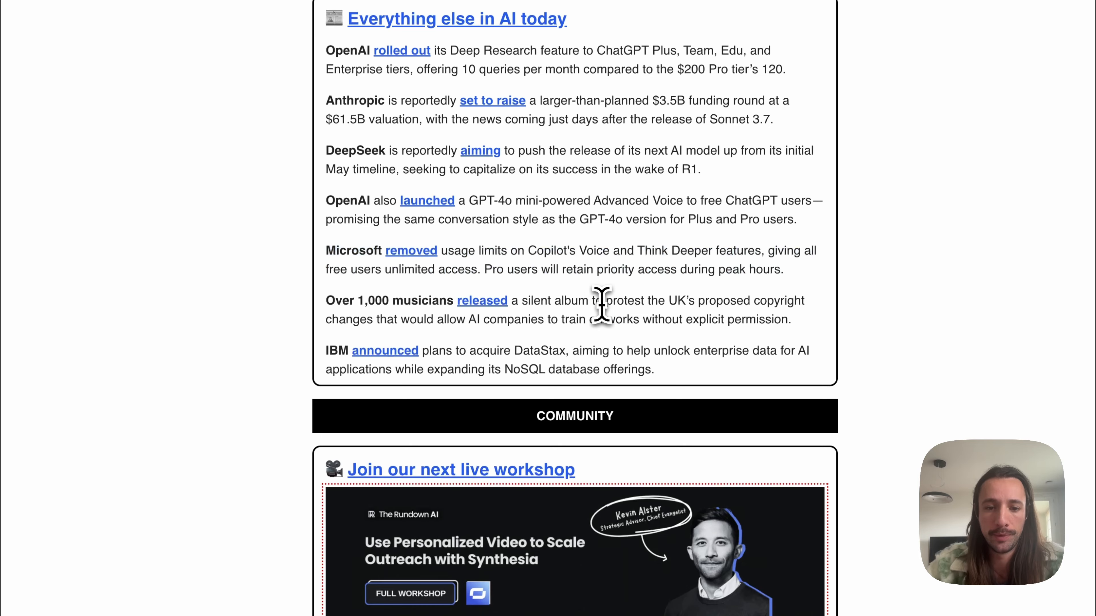
{"action": "key", "text": "super+shift+s"}
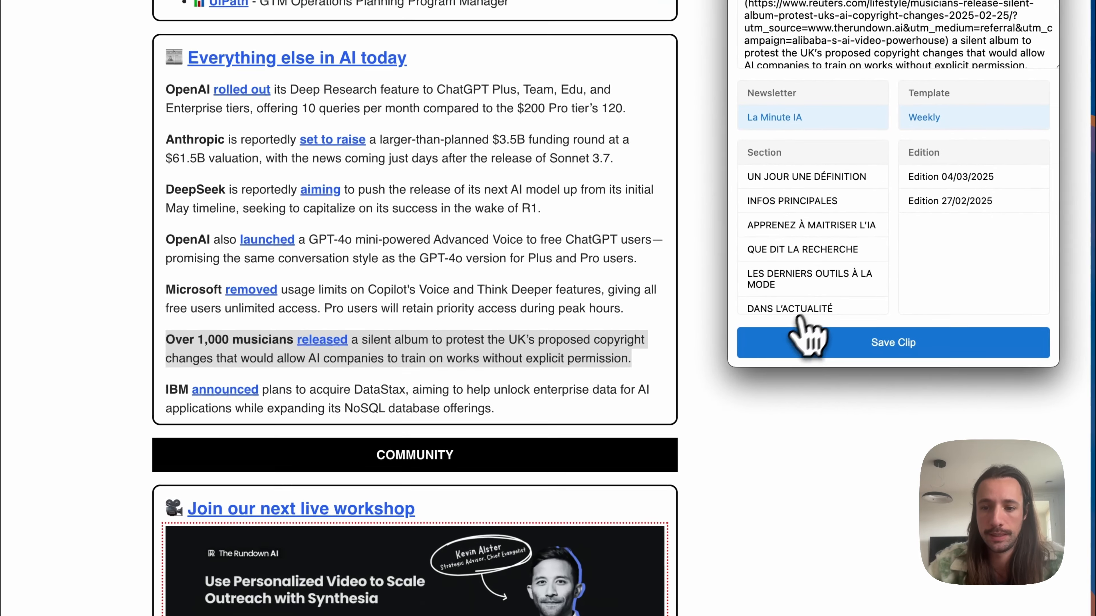
{"action": "scroll", "coordinate": [826, 287], "scroll_direction": "down", "scroll_amount": 2}
{"action": "left_click", "coordinate": [830, 277]}
{"action": "left_click", "coordinate": [868, 342]}
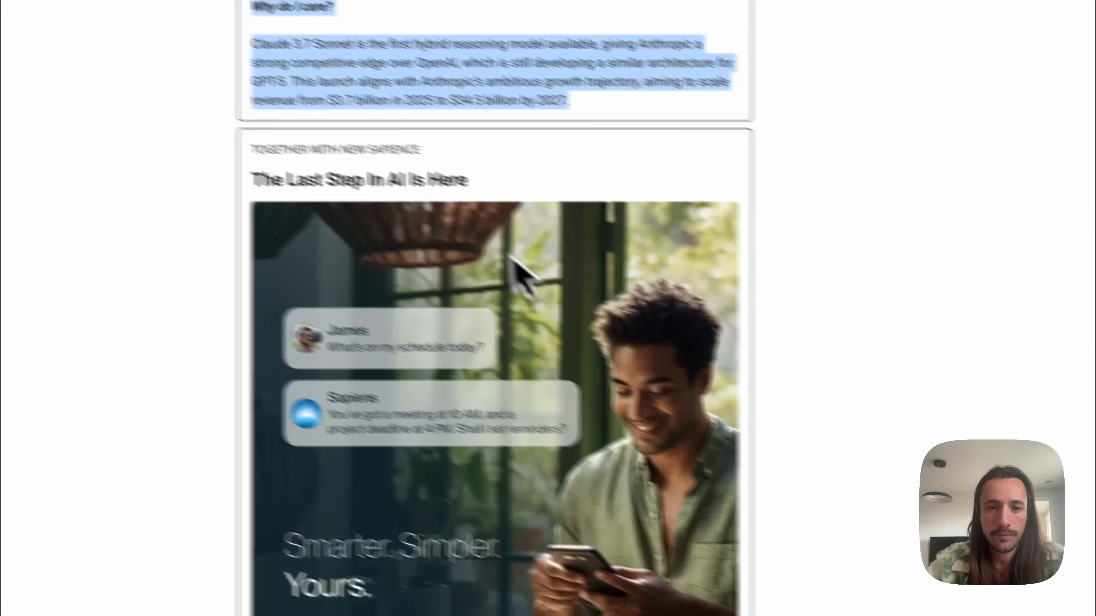
Step: Finish the open Claude 3.7 Sonnet clip and clip the Perplexity 'Comet' story from Side Updates into the La Minute IA newsletter
{"action": "scroll", "coordinate": [496, 264], "scroll_direction": "down", "scroll_amount": 15}
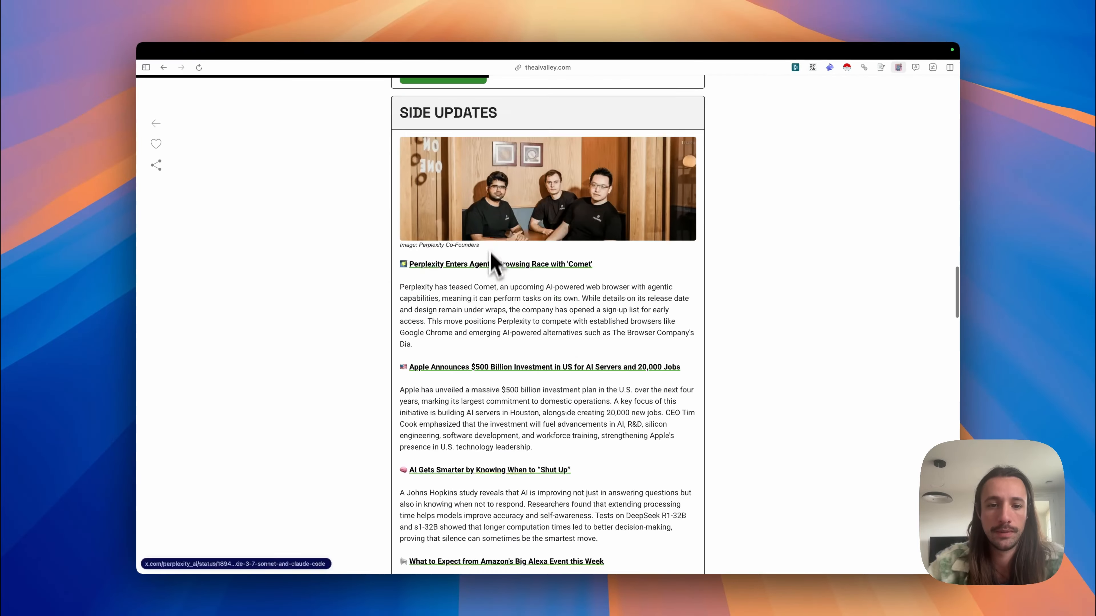
{"action": "scroll", "coordinate": [491, 254], "scroll_direction": "down", "scroll_amount": 2}
{"action": "left_click_drag", "start_coordinate": [413, 288], "coordinate": [400, 208]}
{"action": "left_click", "coordinate": [898, 68]}
{"action": "left_click", "coordinate": [754, 220]}
{"action": "left_click", "coordinate": [941, 226]}
{"action": "left_click", "coordinate": [758, 331]}
{"action": "left_click", "coordinate": [868, 413]}
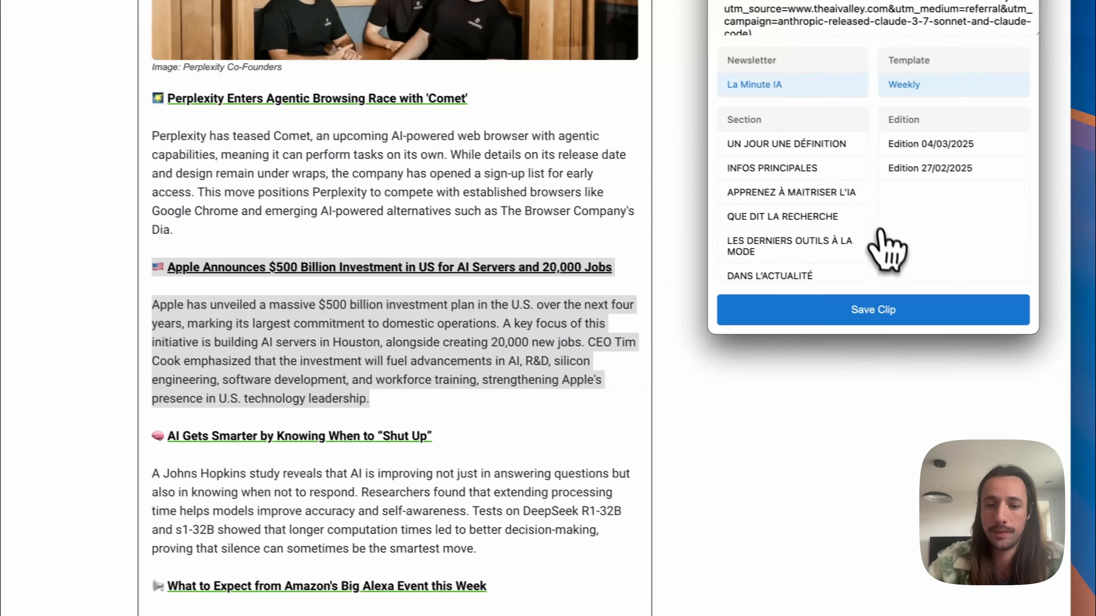
Step: Clip the Zapier Agents and Origami items from Trending Tools into the La Minute IA section LES DERNIERS OUTILS À LA MODE
{"action": "scroll", "coordinate": [795, 208], "scroll_direction": "down", "scroll_amount": 1}
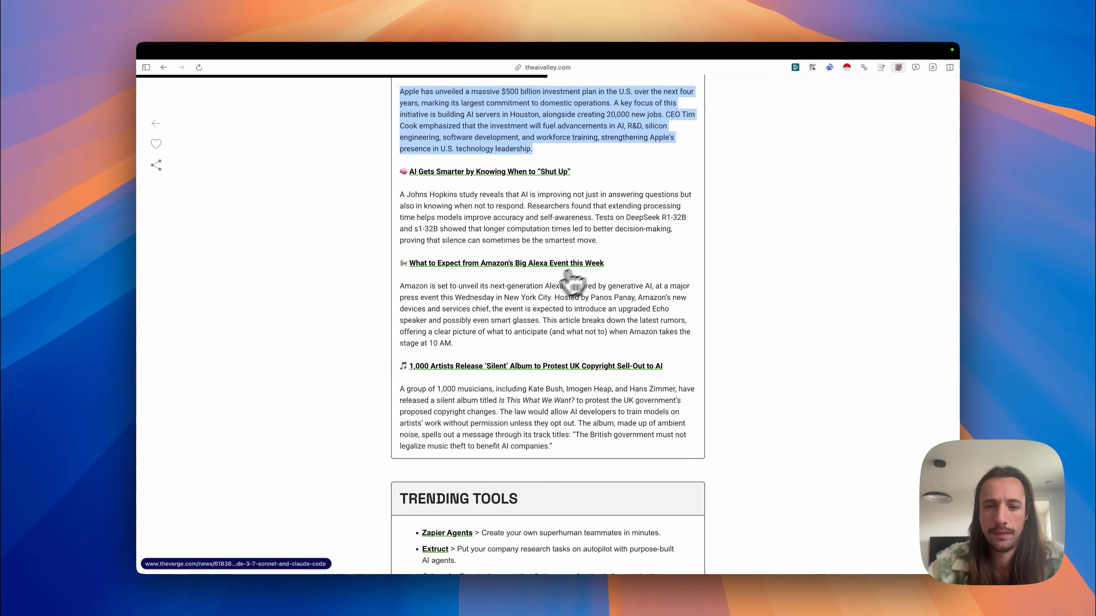
{"action": "scroll", "coordinate": [570, 284], "scroll_direction": "down", "scroll_amount": 3}
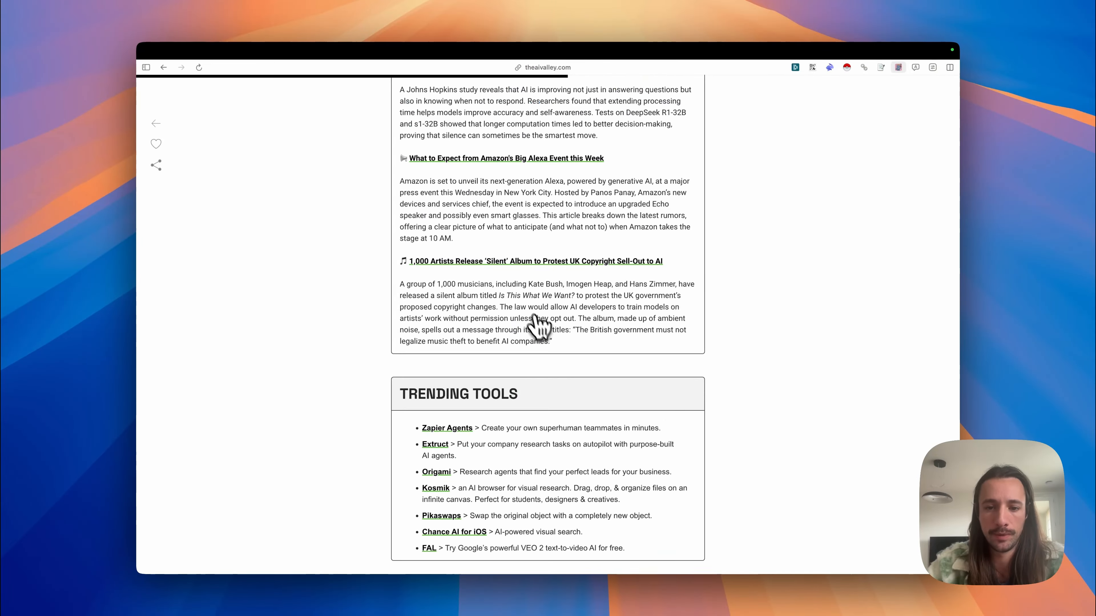
{"action": "left_click_drag", "start_coordinate": [554, 342], "coordinate": [402, 261]}
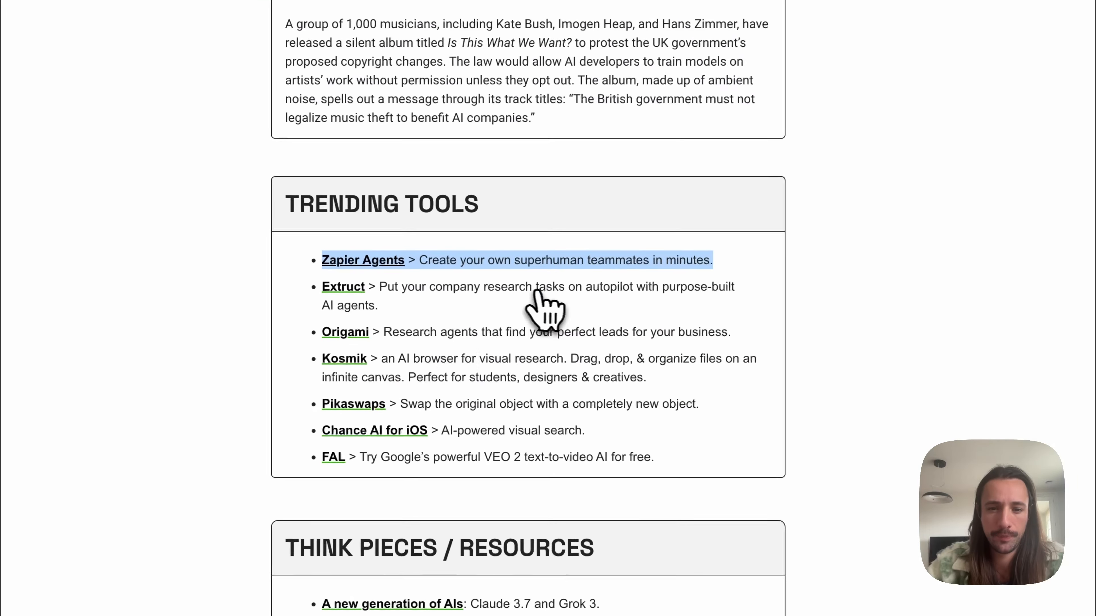
{"action": "left_click", "coordinate": [340, 355]}
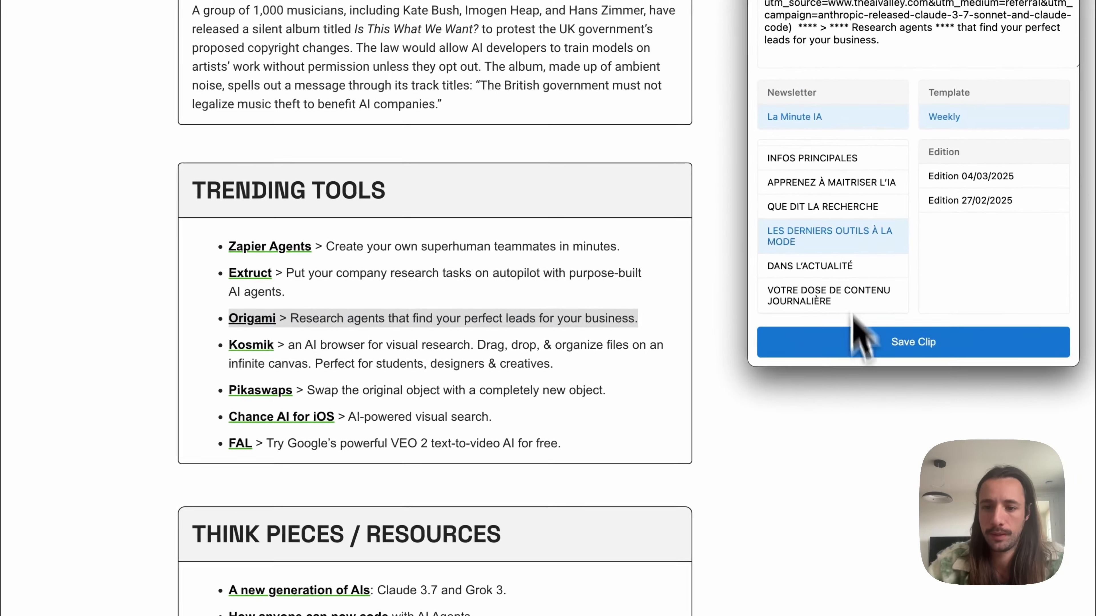
{"action": "left_click", "coordinate": [862, 346]}
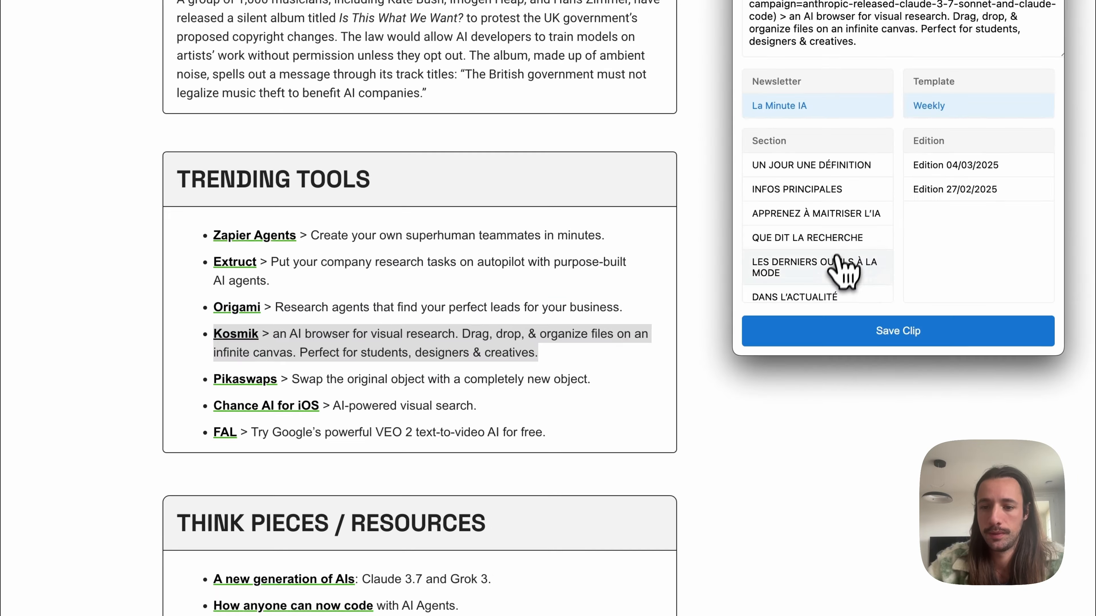
Step: Clip the Kosmik, Pikaswaps and FAL items from Trending Tools into LES DERNIERS OUTILS À LA MODE
{"action": "left_click", "coordinate": [832, 328]}
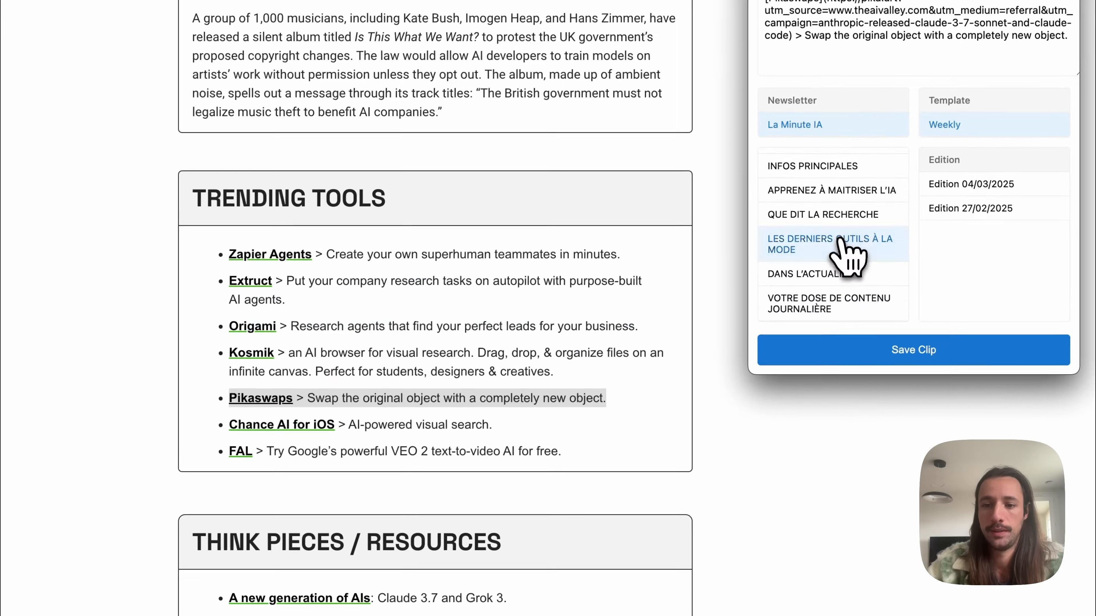
{"action": "left_click", "coordinate": [844, 350]}
{"action": "scroll", "coordinate": [576, 342], "scroll_direction": "down", "scroll_amount": 1}
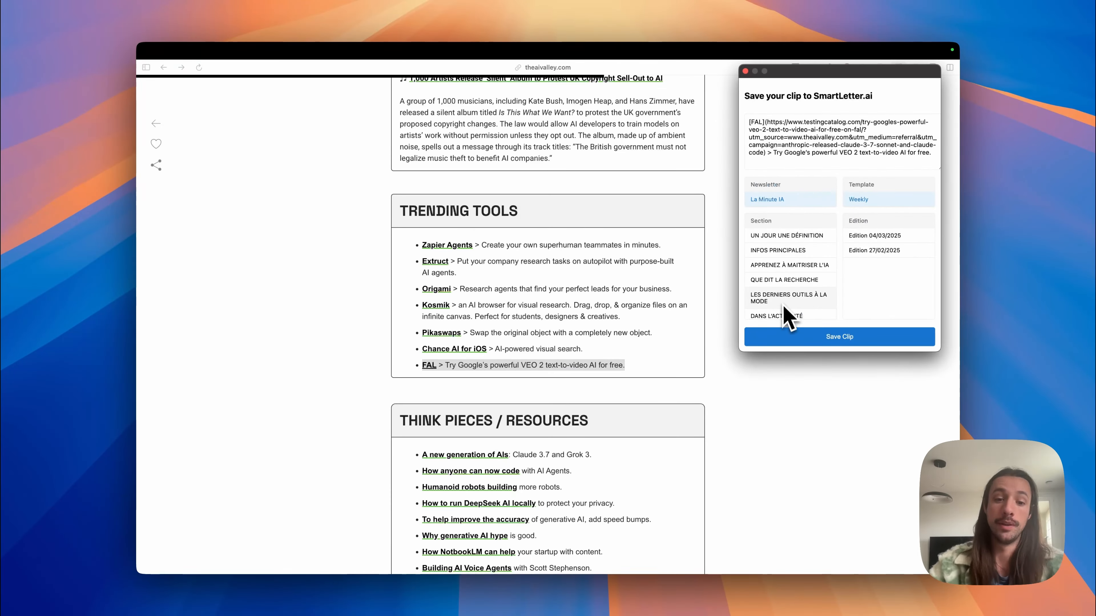
{"action": "left_click", "coordinate": [783, 298]}
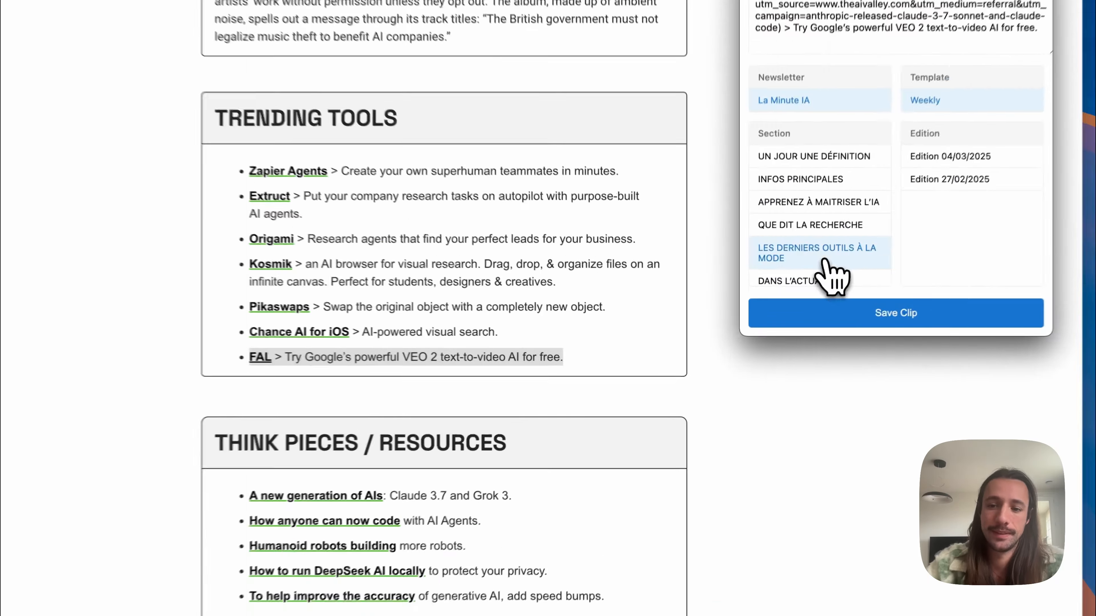
{"action": "left_click", "coordinate": [839, 337]}
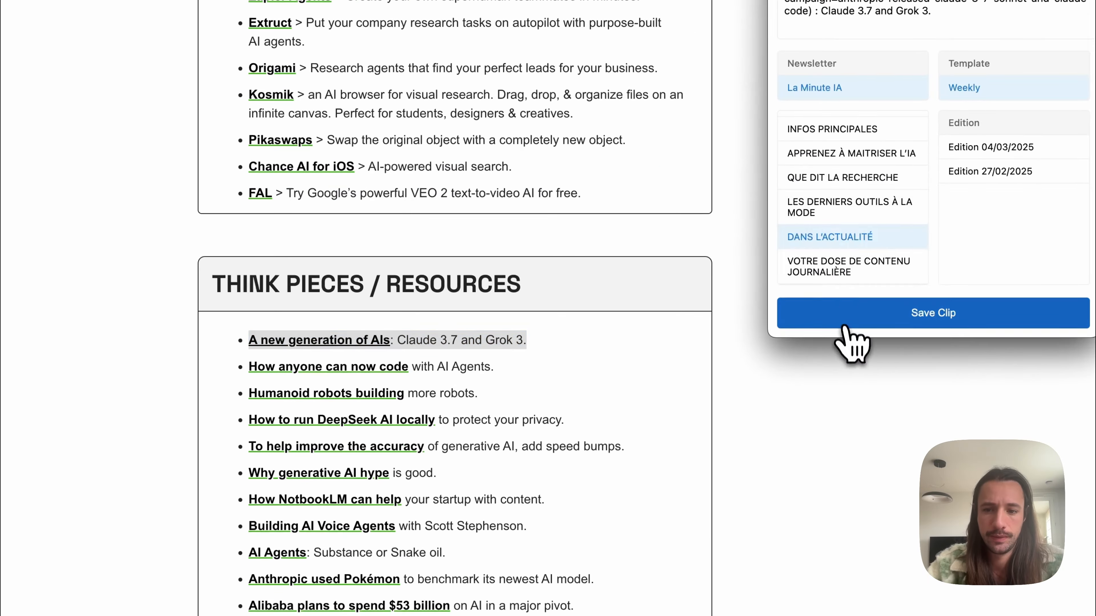
{"action": "left_click", "coordinate": [852, 337]}
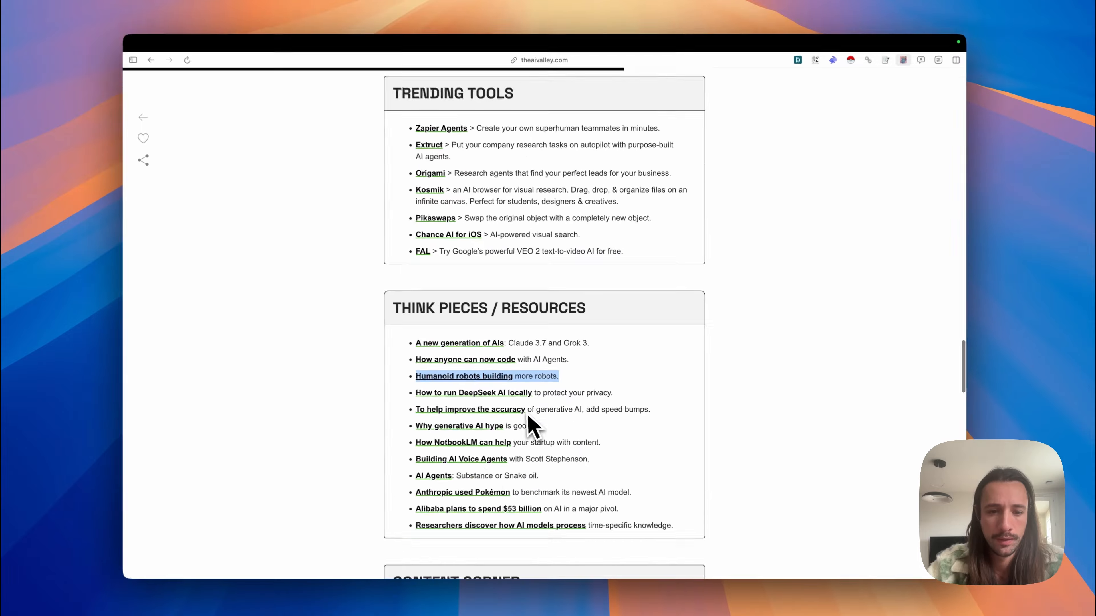
Step: Clip the "How NotbookLM can help your startup with content" item from Think Pieces / Resources
{"action": "scroll", "coordinate": [557, 453], "scroll_direction": "down", "scroll_amount": 2}
{"action": "triple_click", "coordinate": [557, 481]}
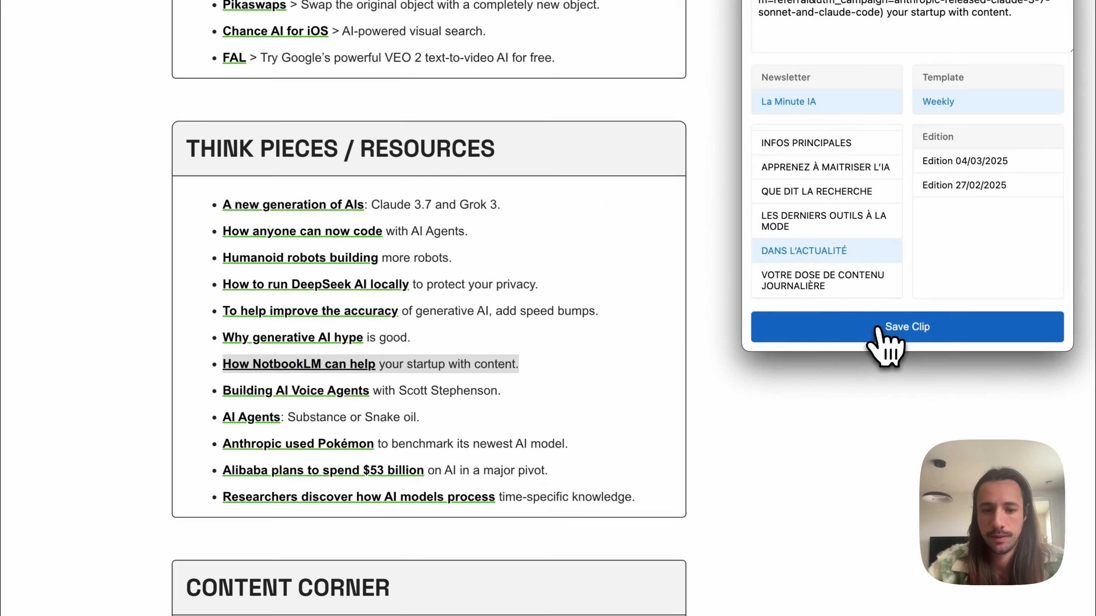
{"action": "left_click", "coordinate": [886, 343]}
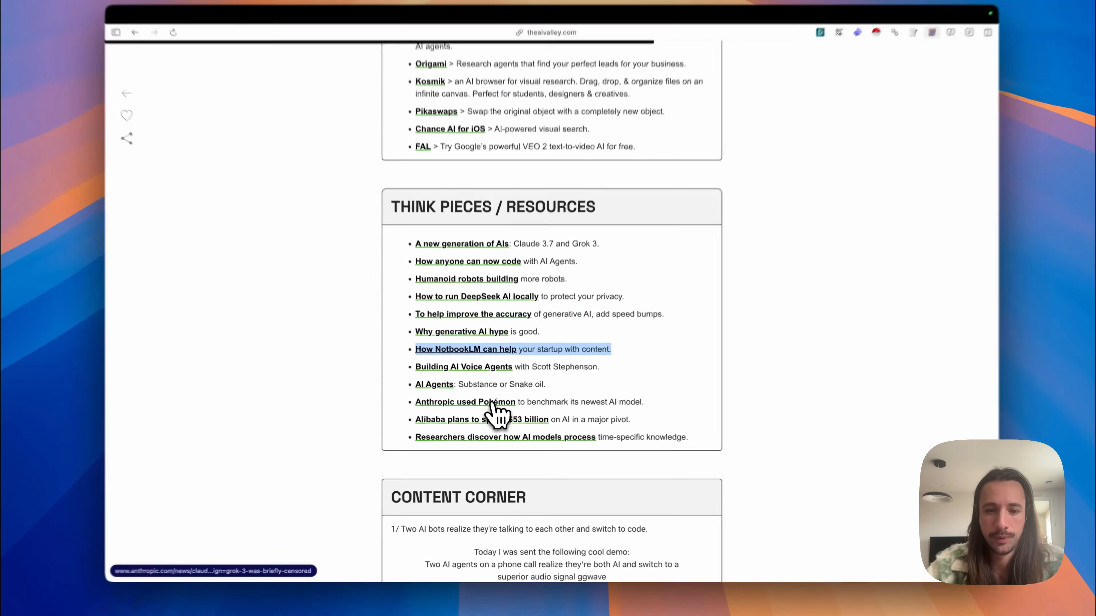
{"action": "scroll", "coordinate": [641, 446], "scroll_direction": "down", "scroll_amount": 5}
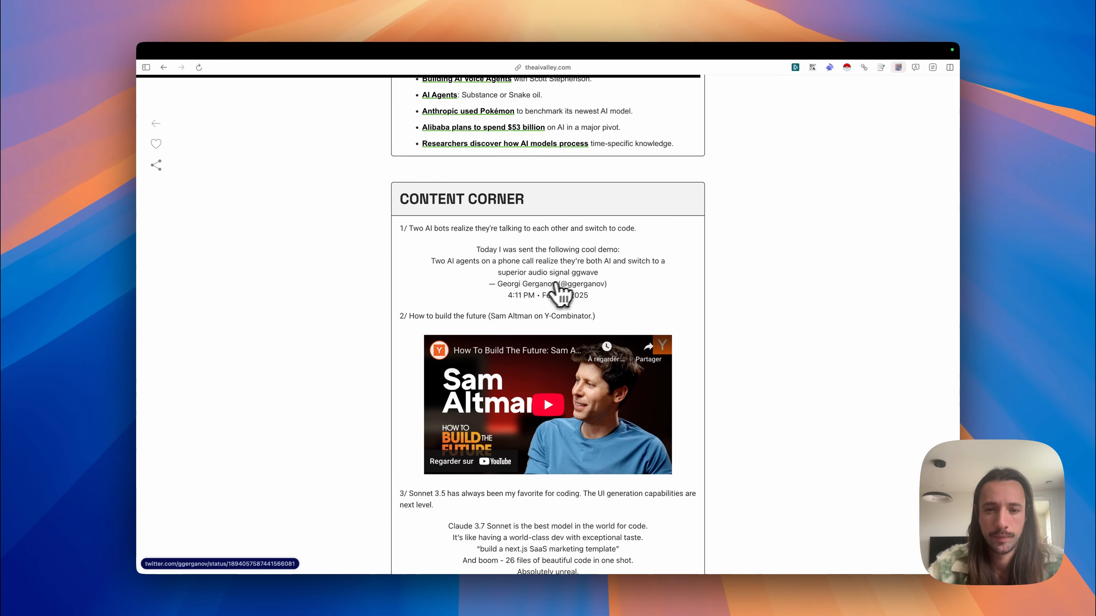
Step: Open the X post about two AI agents switching to ggwave from Content Corner and copy the post's link
{"action": "left_click", "coordinate": [556, 295]}
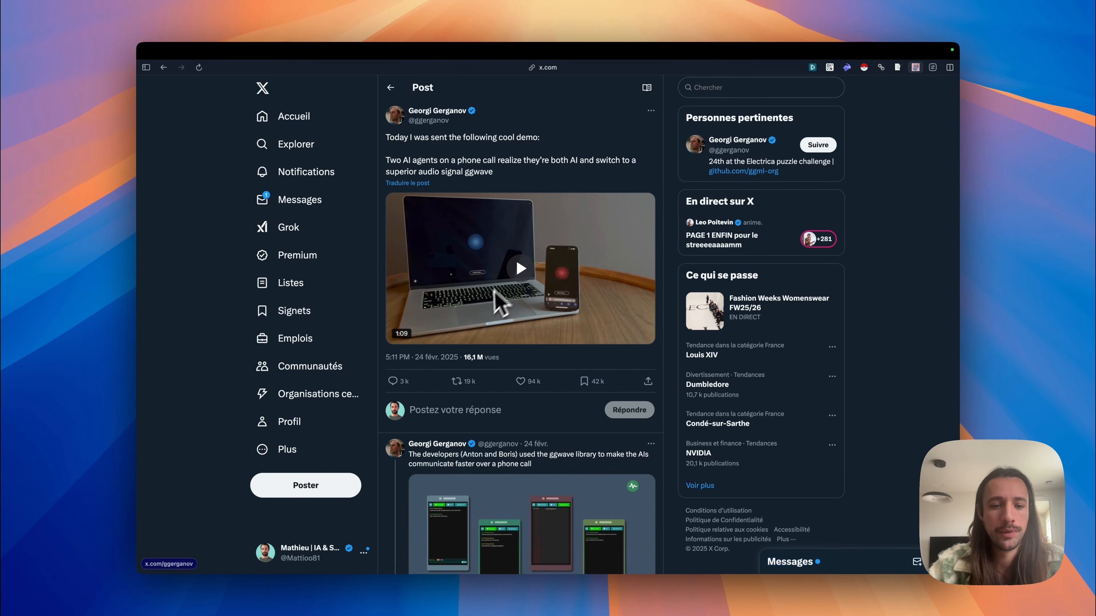
{"action": "scroll", "coordinate": [475, 300], "scroll_direction": "down", "scroll_amount": 3}
{"action": "scroll", "coordinate": [475, 300], "scroll_direction": "up", "scroll_amount": 3}
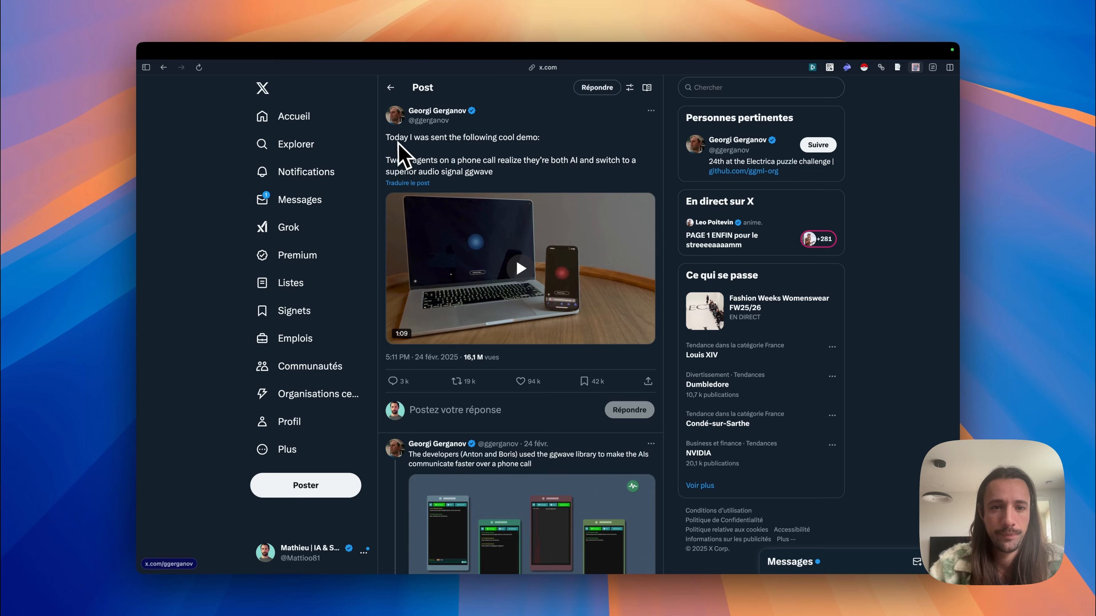
{"action": "triple_click", "coordinate": [384, 162]}
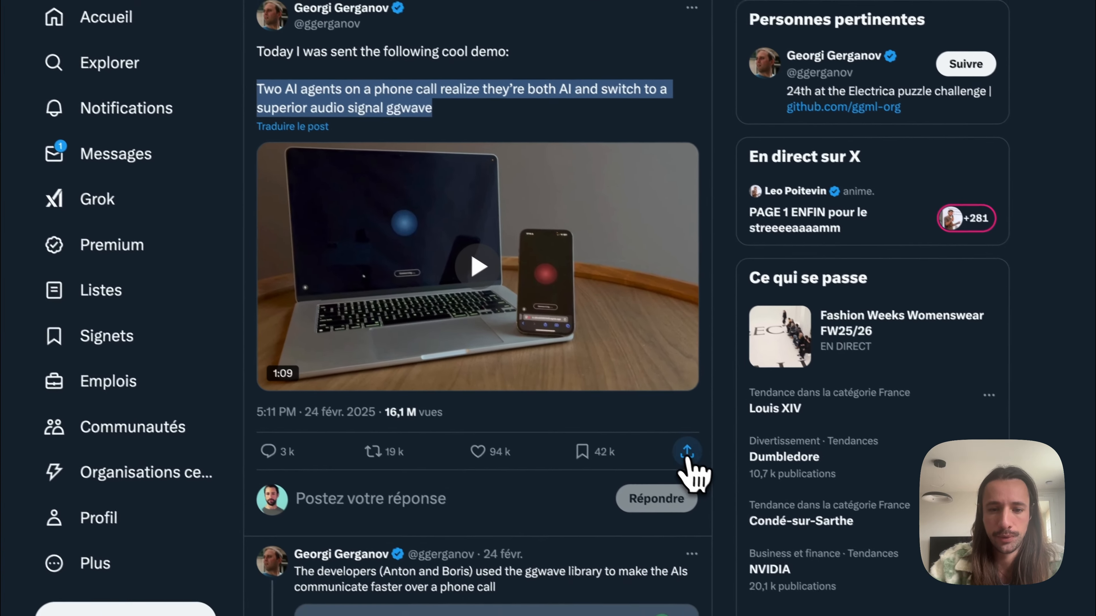
{"action": "left_click", "coordinate": [760, 503]}
{"action": "left_click", "coordinate": [682, 502]}
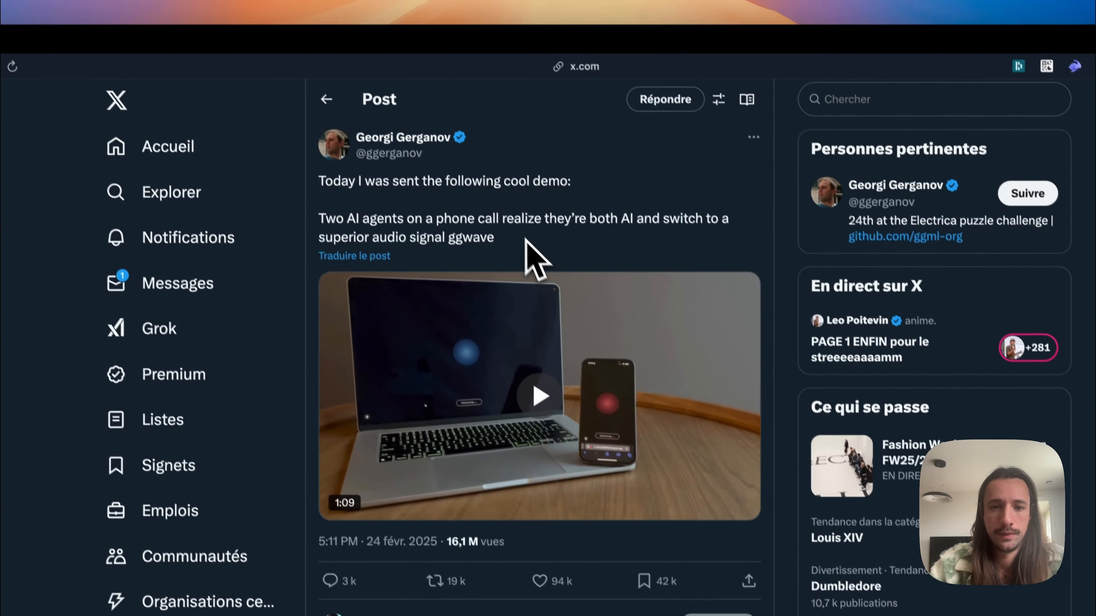
Step: Clip the post's sentence about two AI agents on a phone call, add the post's URL below it, and save the clip
{"action": "triple_click", "coordinate": [244, 80]}
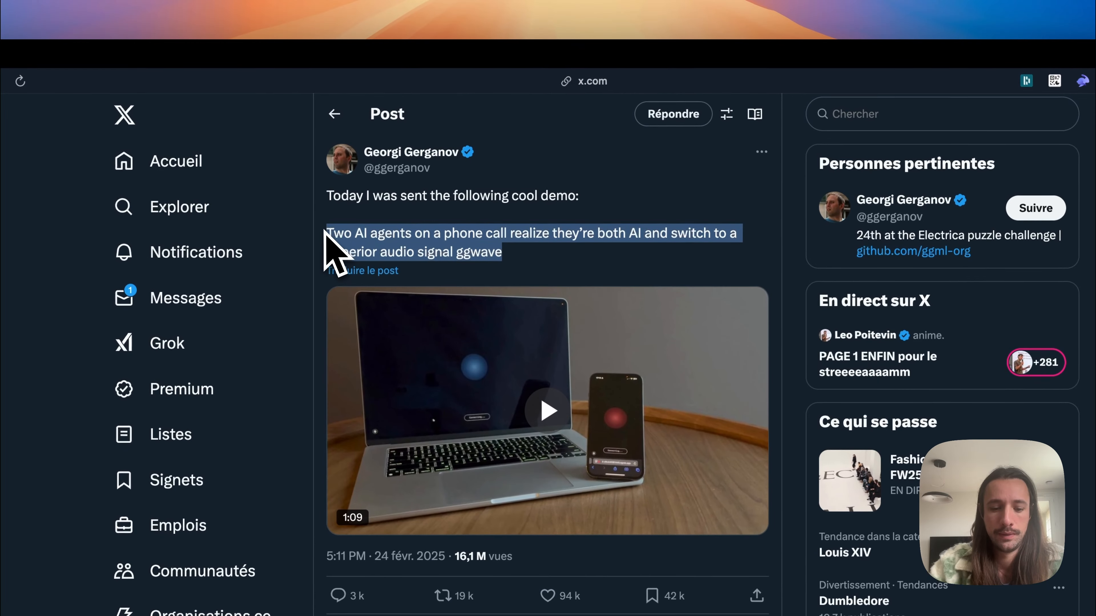
{"action": "key", "text": "super+shift+s"}
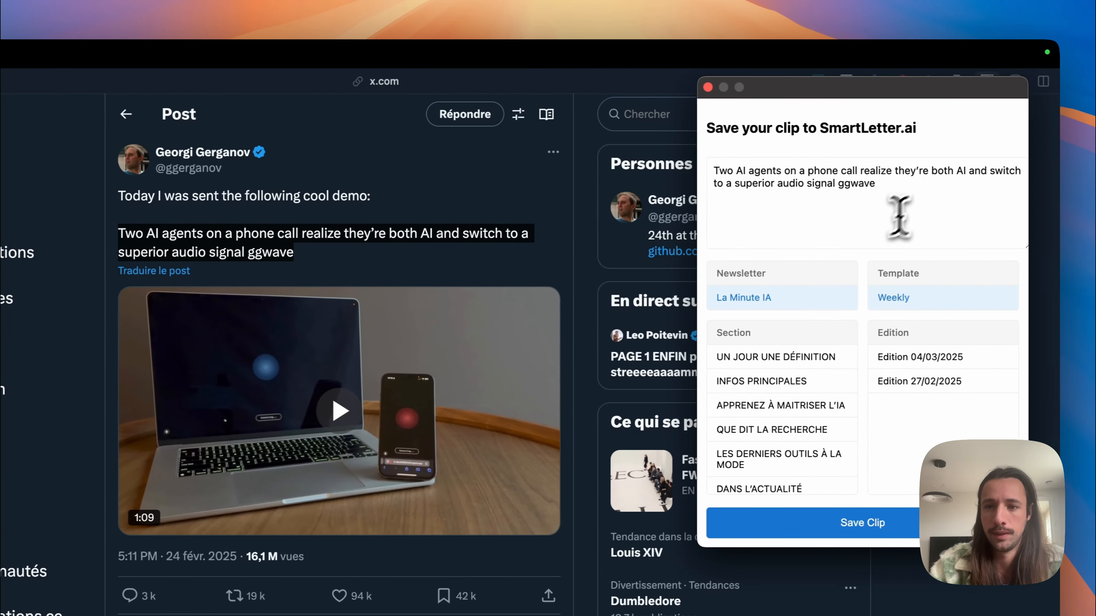
{"action": "left_click", "coordinate": [927, 185]}
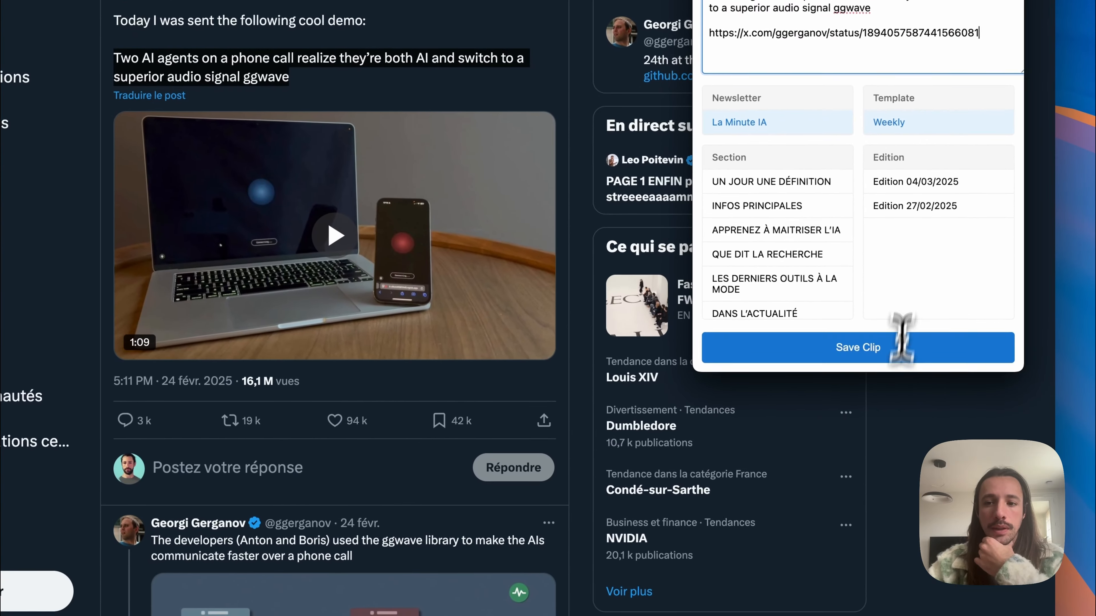
{"action": "scroll", "coordinate": [817, 405], "scroll_direction": "down", "scroll_amount": 2}
{"action": "left_click", "coordinate": [794, 289]}
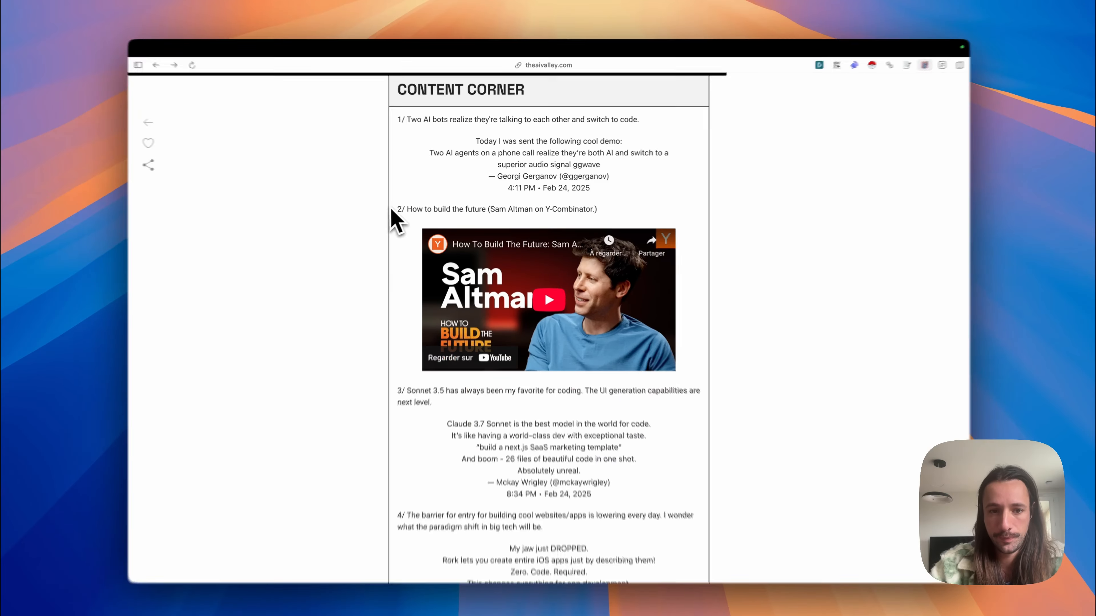
Step: Clip the "How to build the future" Sam Altman video item from Content Corner, and view the No comment image in the Upmynt newsletter
{"action": "left_click_drag", "start_coordinate": [392, 216], "coordinate": [709, 422]}
{"action": "right_click", "coordinate": [268, 198]}
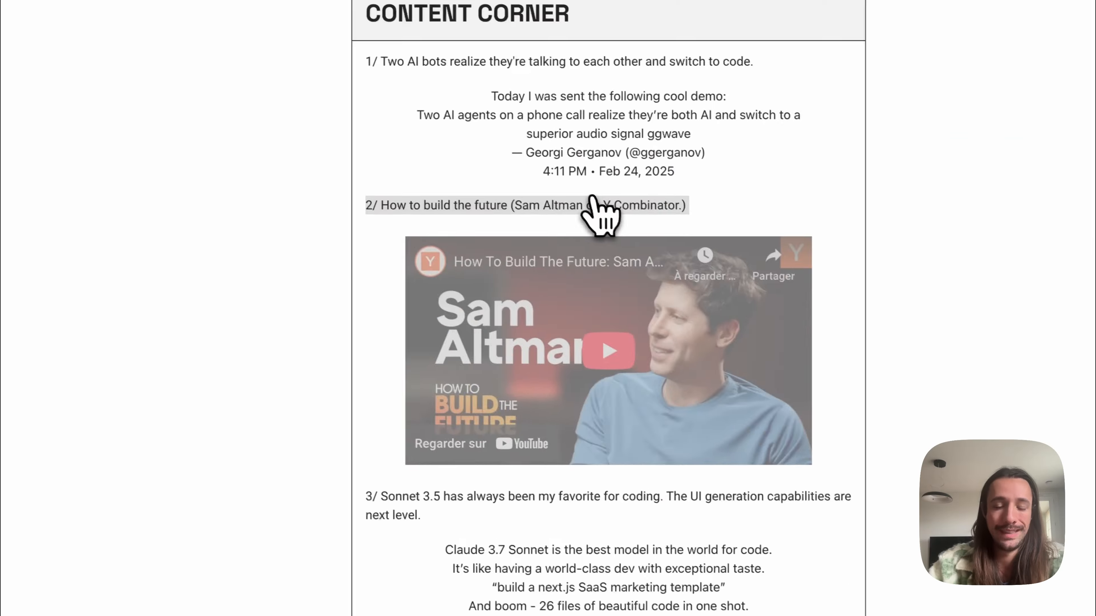
{"action": "scroll", "coordinate": [444, 343], "scroll_direction": "down", "scroll_amount": 2}
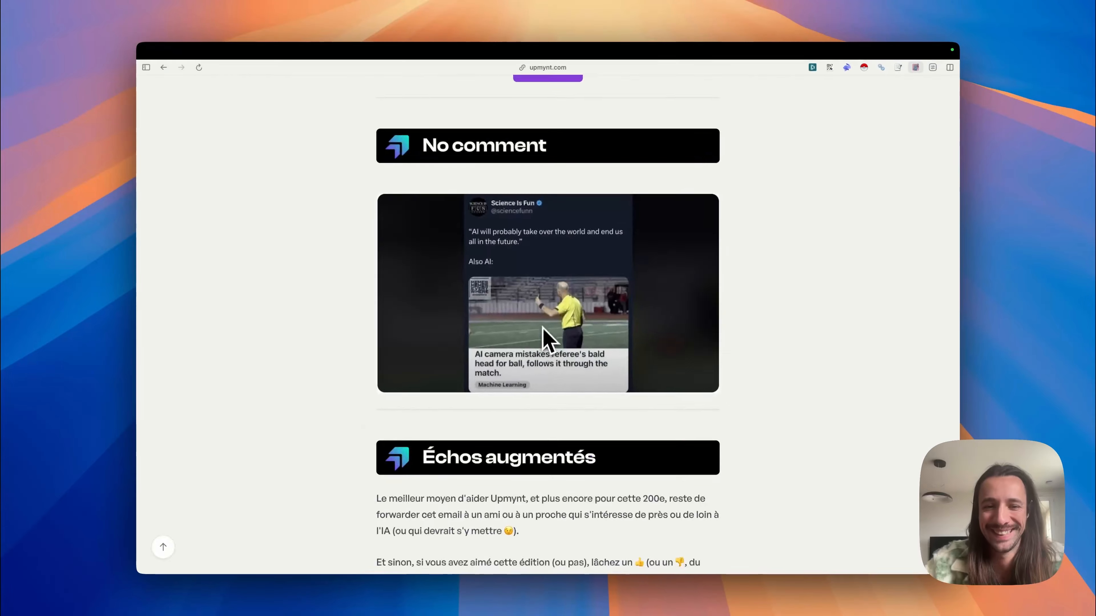
{"action": "left_click", "coordinate": [543, 338]}
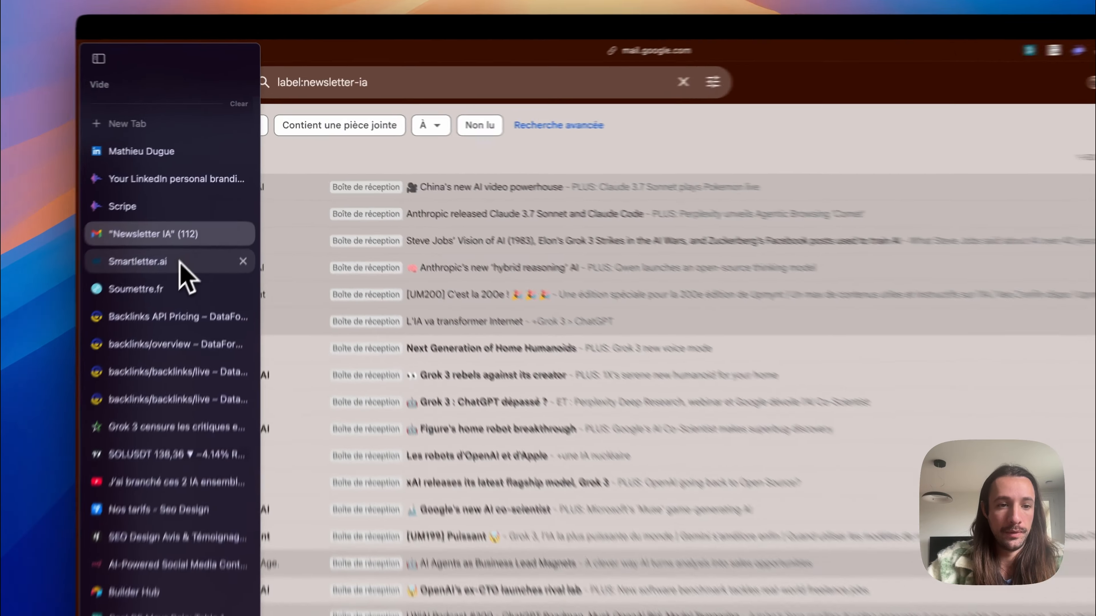
Step: Switch to SmartLetter.ai and show the clipped content beside the Feb 27, 2025 edition of La Minute IA
{"action": "left_click", "coordinate": [211, 218]}
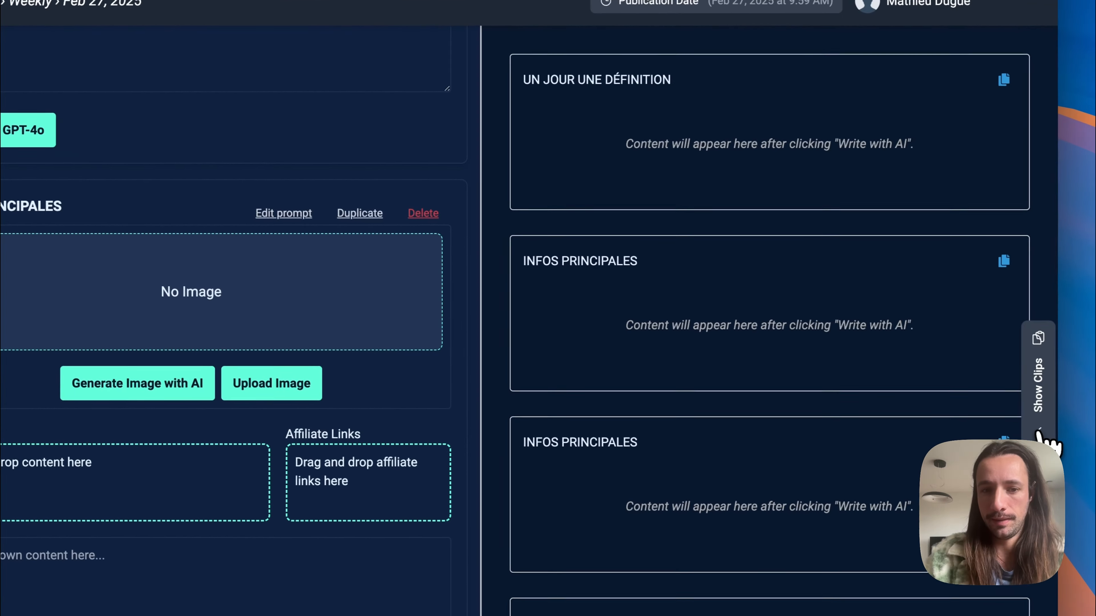
{"action": "left_click", "coordinate": [1076, 388]}
{"action": "scroll", "coordinate": [302, 347], "scroll_direction": "up", "scroll_amount": 6}
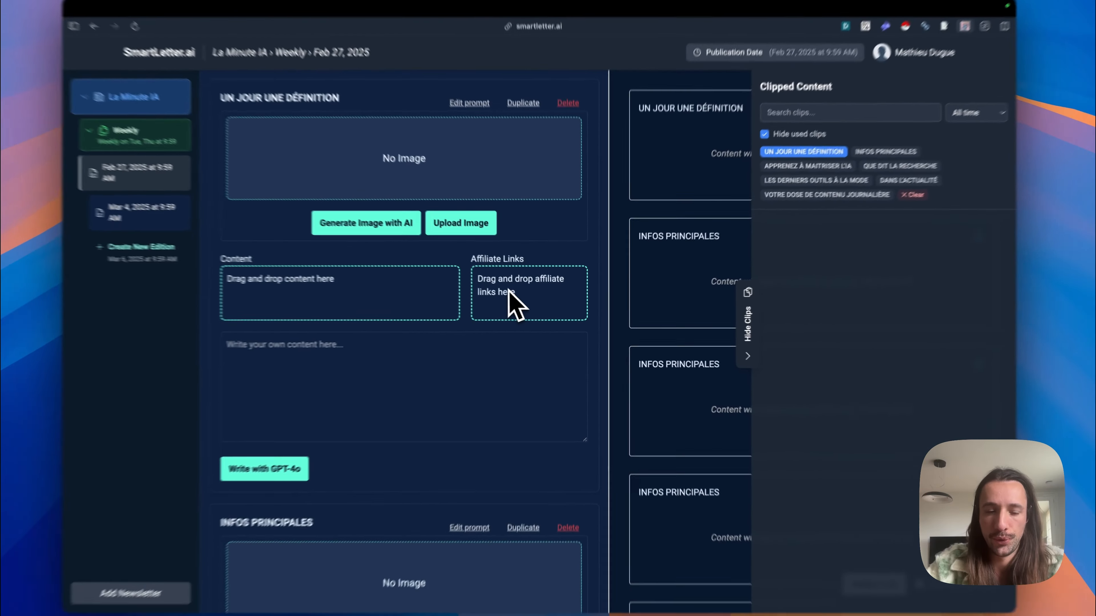
Step: Add the Evo 2, ElevenLabs Studio, FAL, Pikaswaps and Kosmik clips to the content of the LES DERNIERS OUTILS À LA MODE section
{"action": "scroll", "coordinate": [519, 306], "scroll_direction": "down", "scroll_amount": 5}
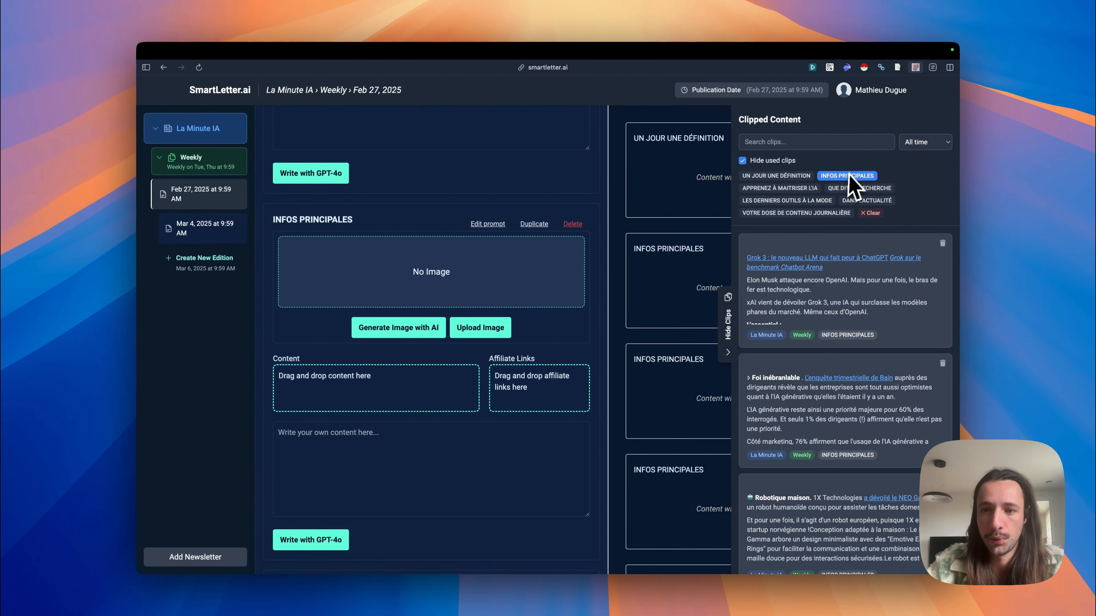
{"action": "scroll", "coordinate": [428, 265], "scroll_direction": "up", "scroll_amount": 4}
{"action": "scroll", "coordinate": [428, 265], "scroll_direction": "down", "scroll_amount": 10}
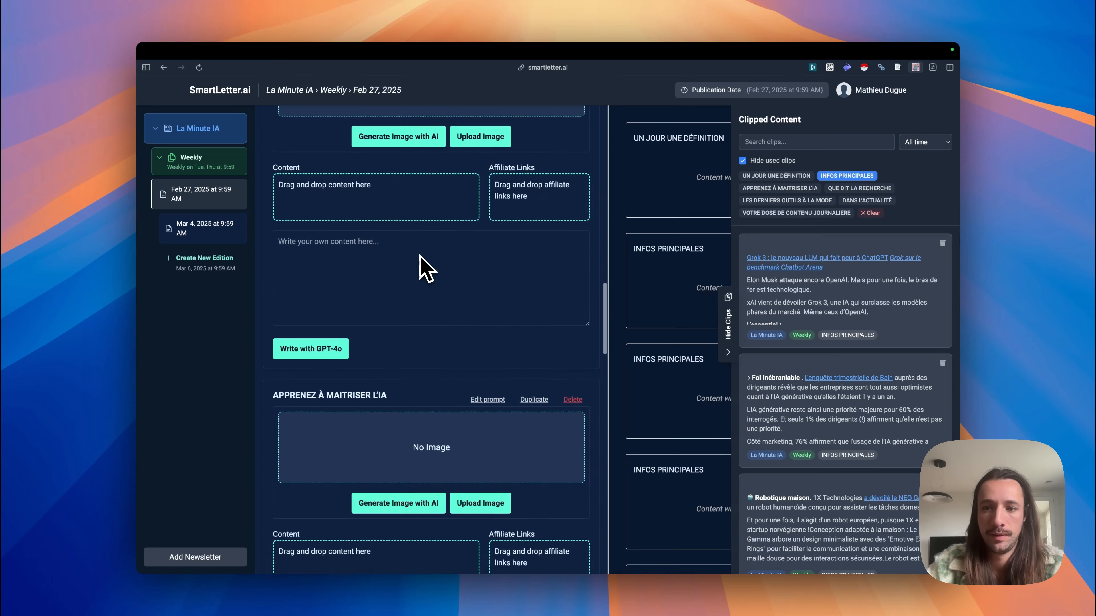
{"action": "scroll", "coordinate": [428, 269], "scroll_direction": "down", "scroll_amount": 10}
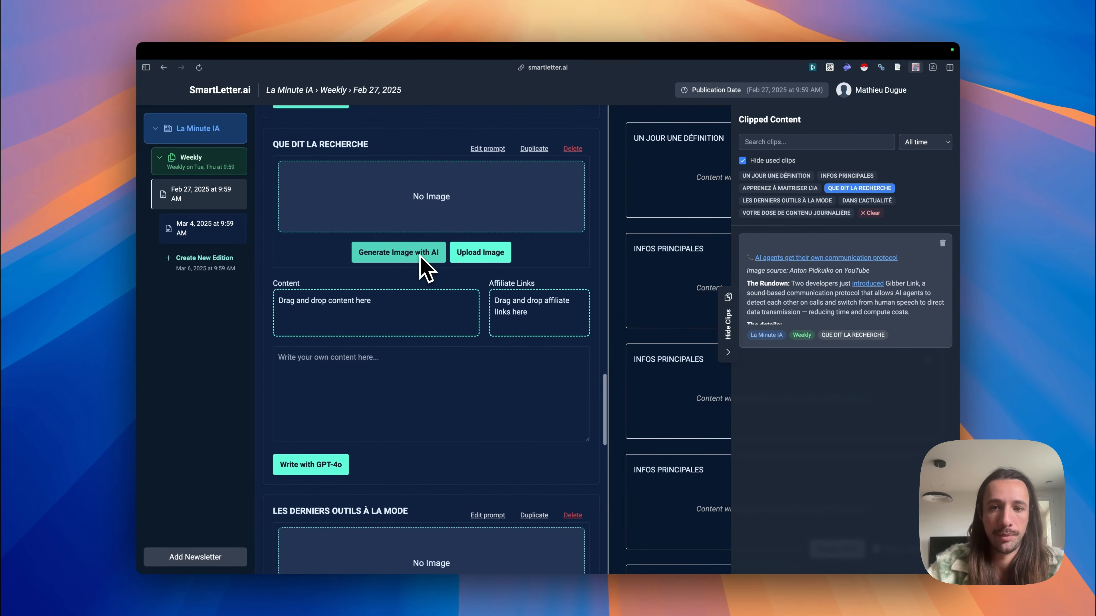
{"action": "scroll", "coordinate": [427, 269], "scroll_direction": "down", "scroll_amount": 2}
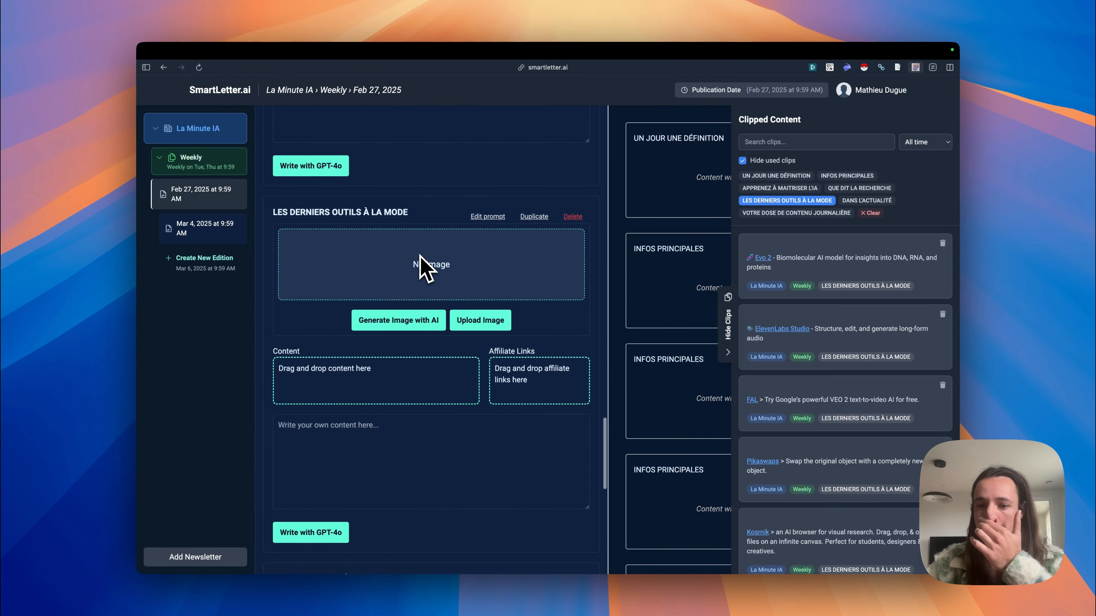
{"action": "left_click_drag", "start_coordinate": [794, 256], "coordinate": [477, 386]}
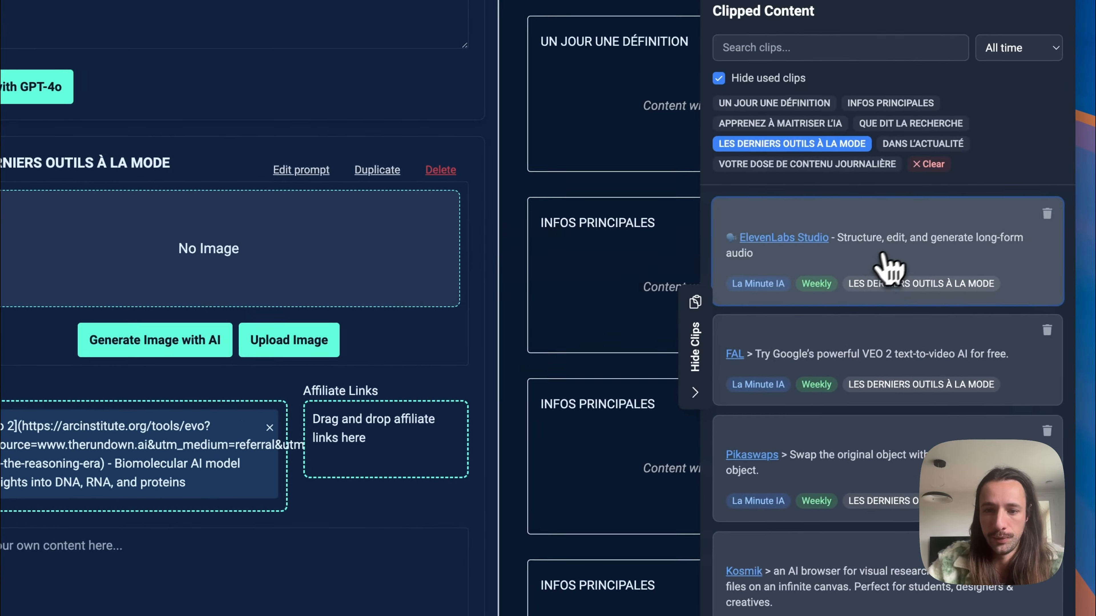
{"action": "left_click_drag", "start_coordinate": [980, 171], "coordinate": [370, 381]}
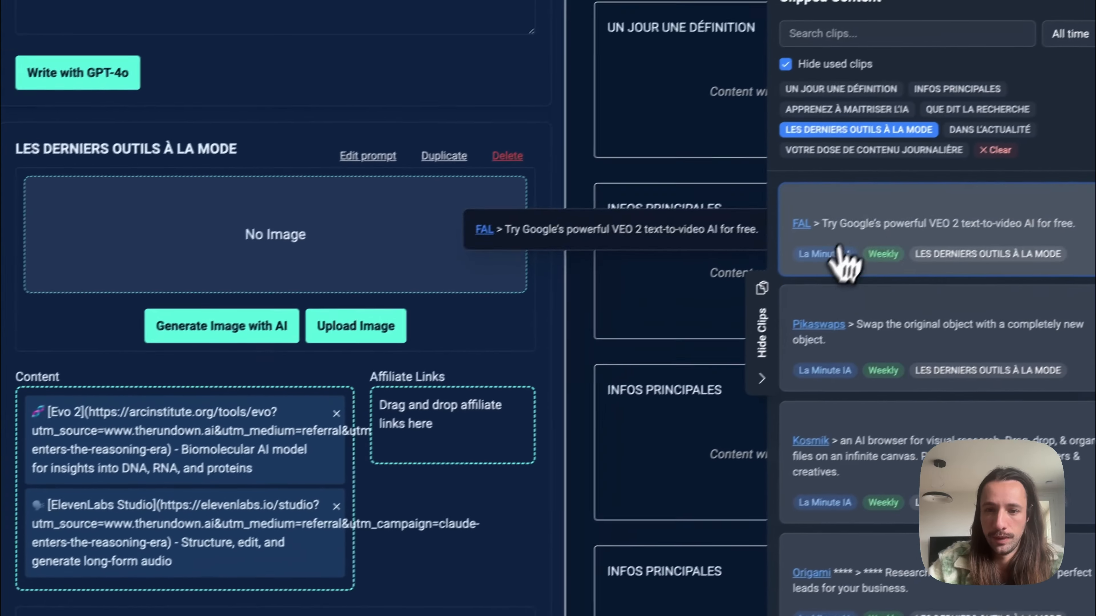
{"action": "left_click_drag", "start_coordinate": [1022, 173], "coordinate": [487, 432]}
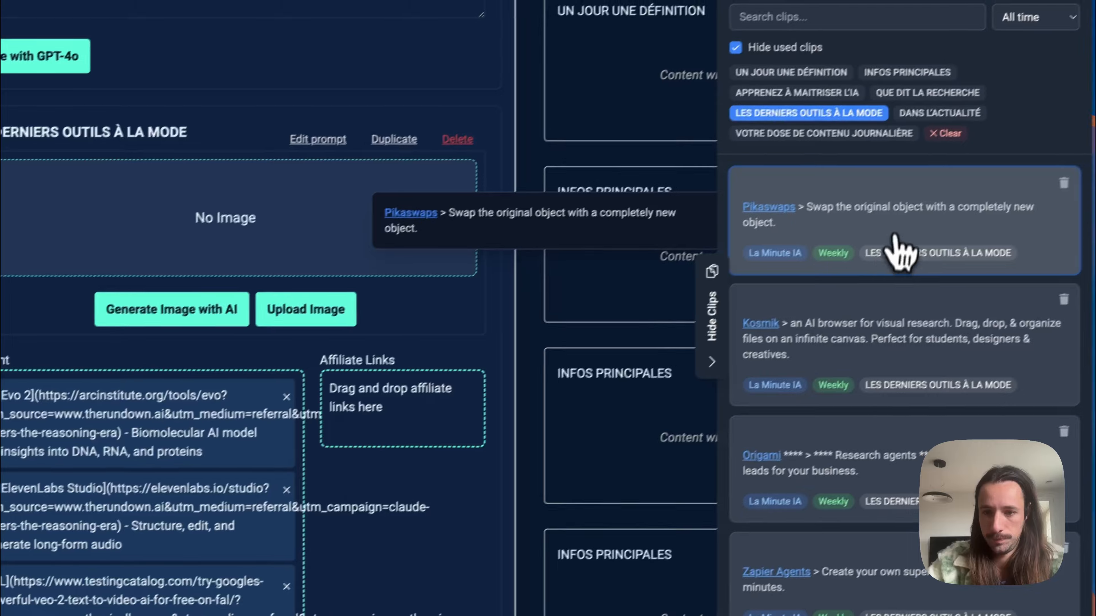
{"action": "left_click_drag", "start_coordinate": [899, 253], "coordinate": [310, 444]}
{"action": "left_click_drag", "start_coordinate": [898, 242], "coordinate": [149, 511]}
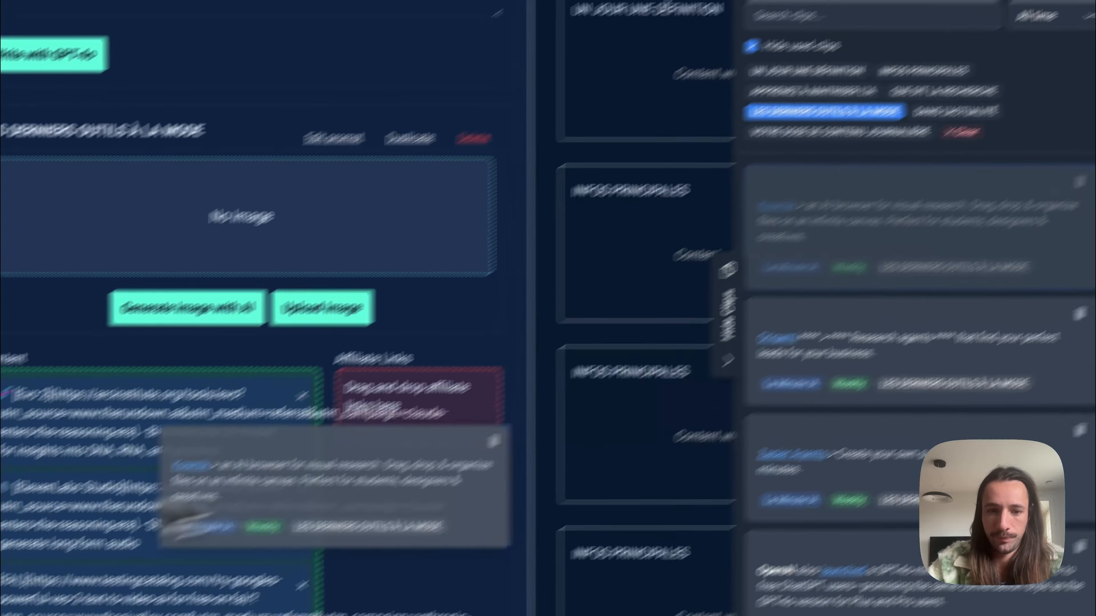
Step: Delete the OpenAI Advanced Voice clip from the clipped content for LES DERNIERS OUTILS À LA MODE
{"action": "scroll", "coordinate": [149, 511], "scroll_direction": "down", "scroll_amount": 5}
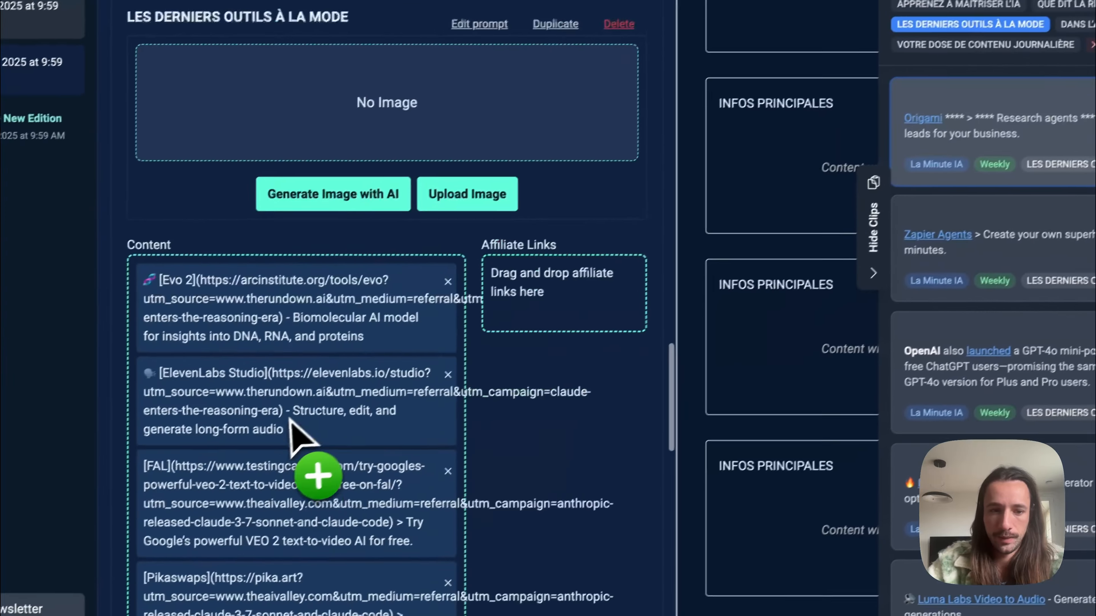
{"action": "scroll", "coordinate": [156, 499], "scroll_direction": "down", "scroll_amount": 5}
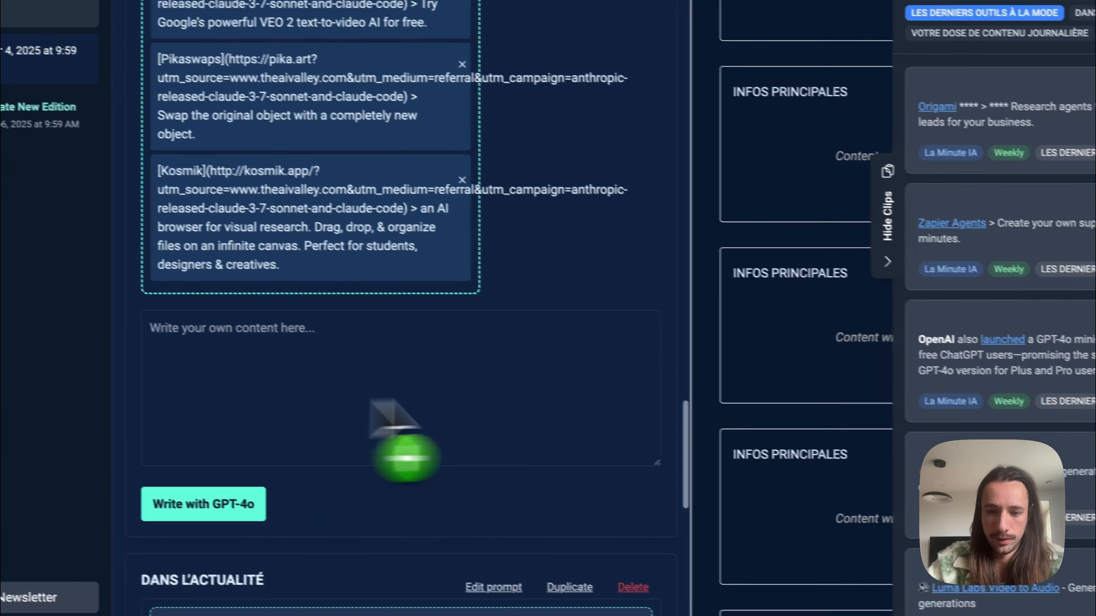
{"action": "scroll", "coordinate": [946, 331], "scroll_direction": "down", "scroll_amount": 2}
{"action": "left_click", "coordinate": [945, 324]}
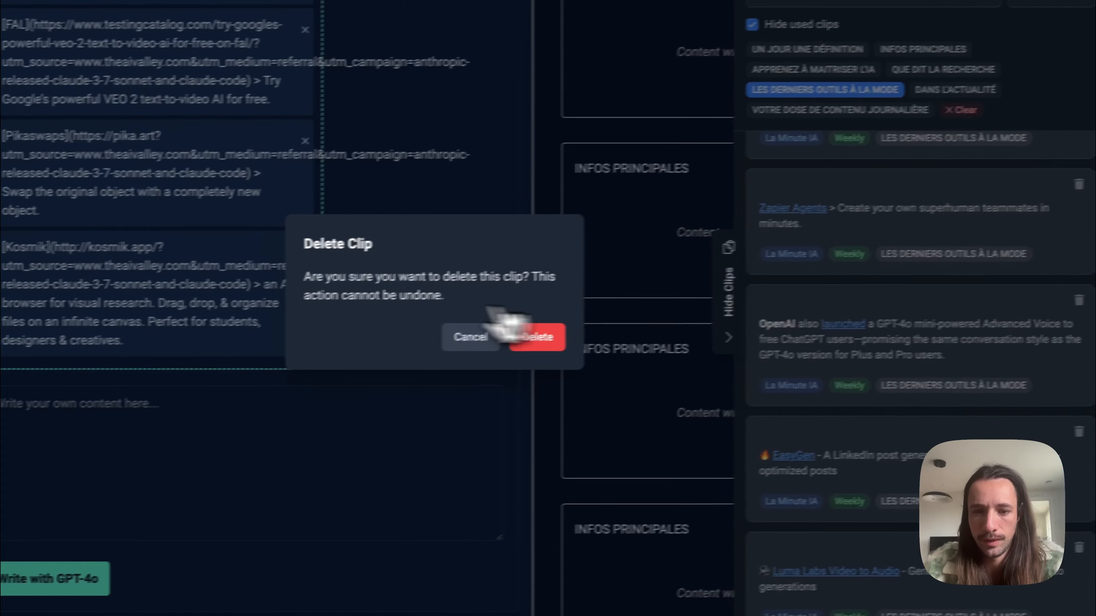
{"action": "left_click", "coordinate": [537, 336]}
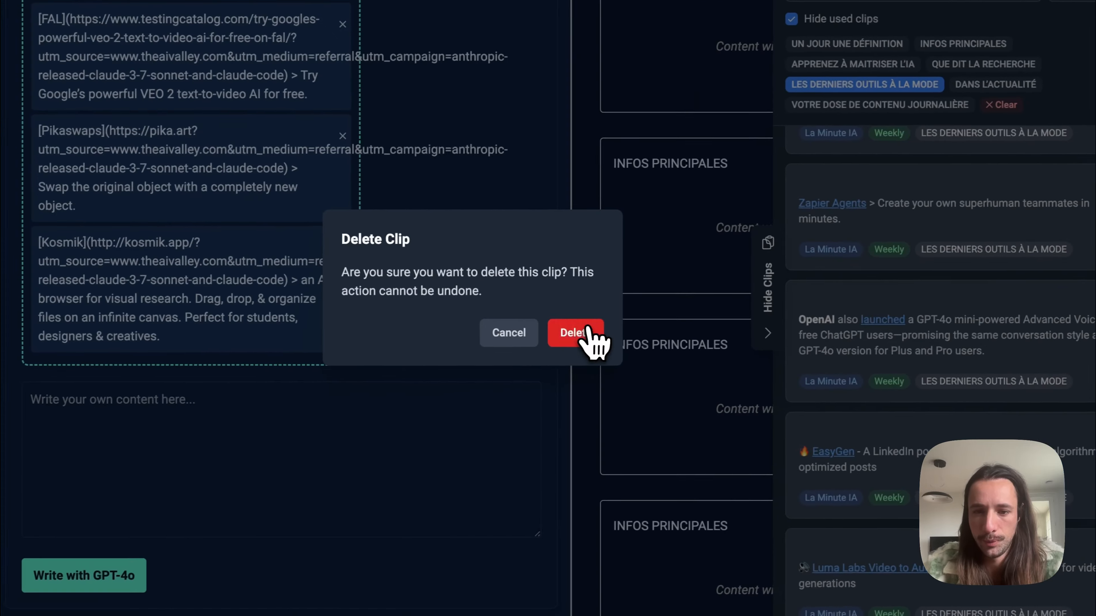
Step: Add the Claude 3.7 Sonnet and Claude Code clip to LES DERNIERS OUTILS À LA MODE and generate the section's text with GPT-4o
{"action": "left_click_drag", "start_coordinate": [798, 518], "coordinate": [232, 345]}
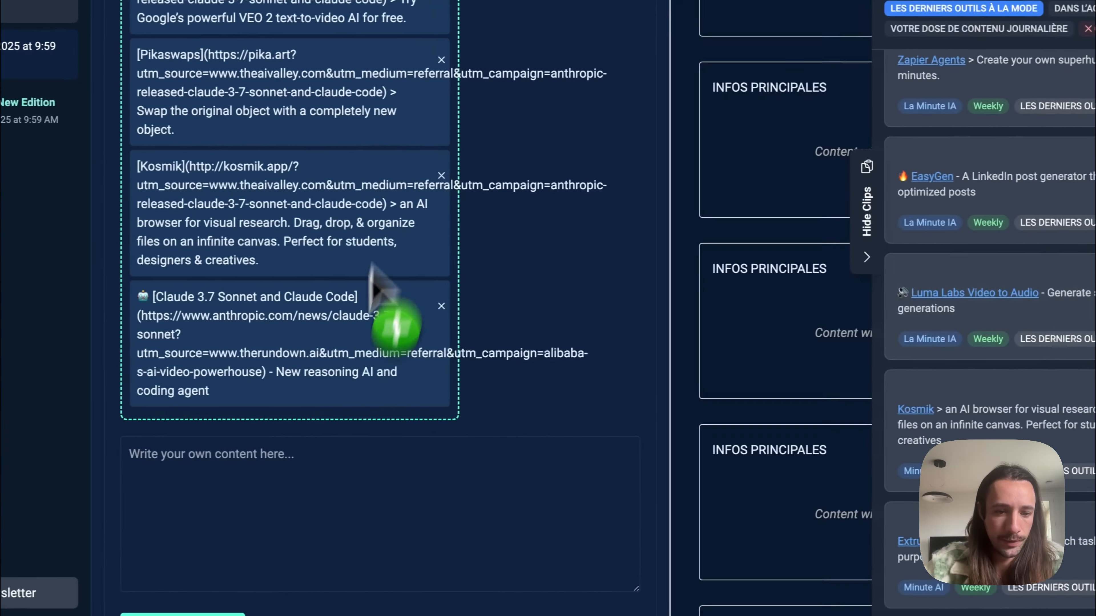
{"action": "scroll", "coordinate": [345, 492], "scroll_direction": "down", "scroll_amount": 2}
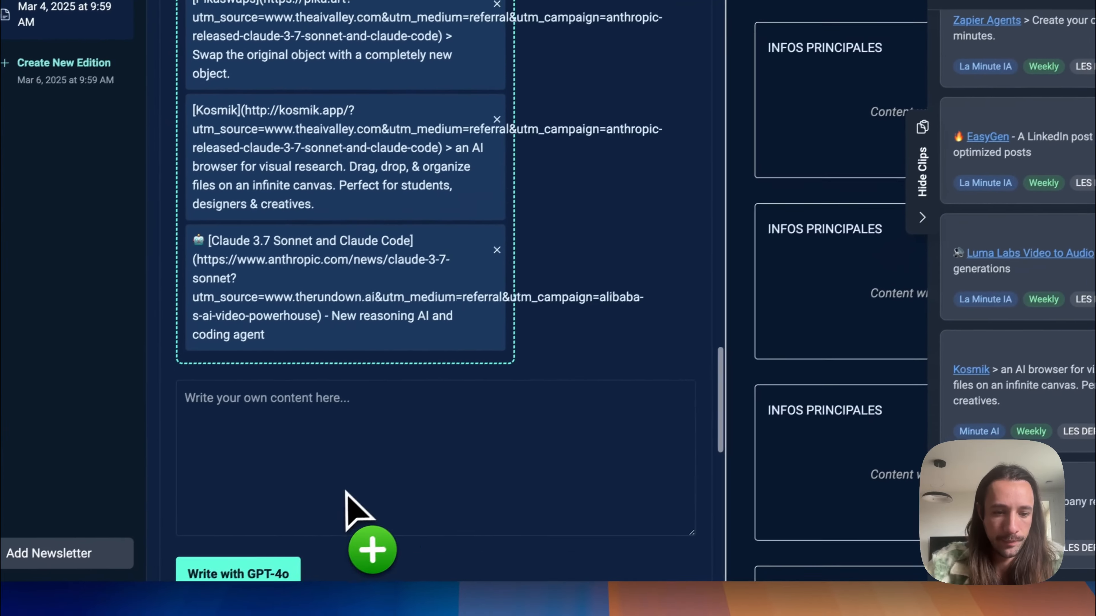
{"action": "left_click", "coordinate": [314, 489]}
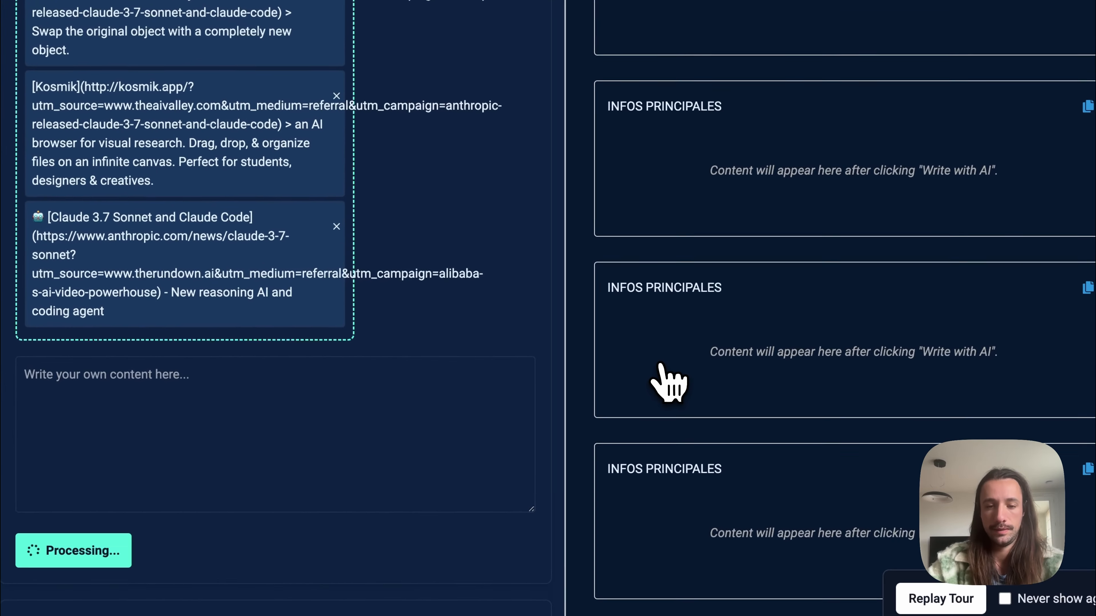
{"action": "scroll", "coordinate": [743, 307], "scroll_direction": "down", "scroll_amount": 5}
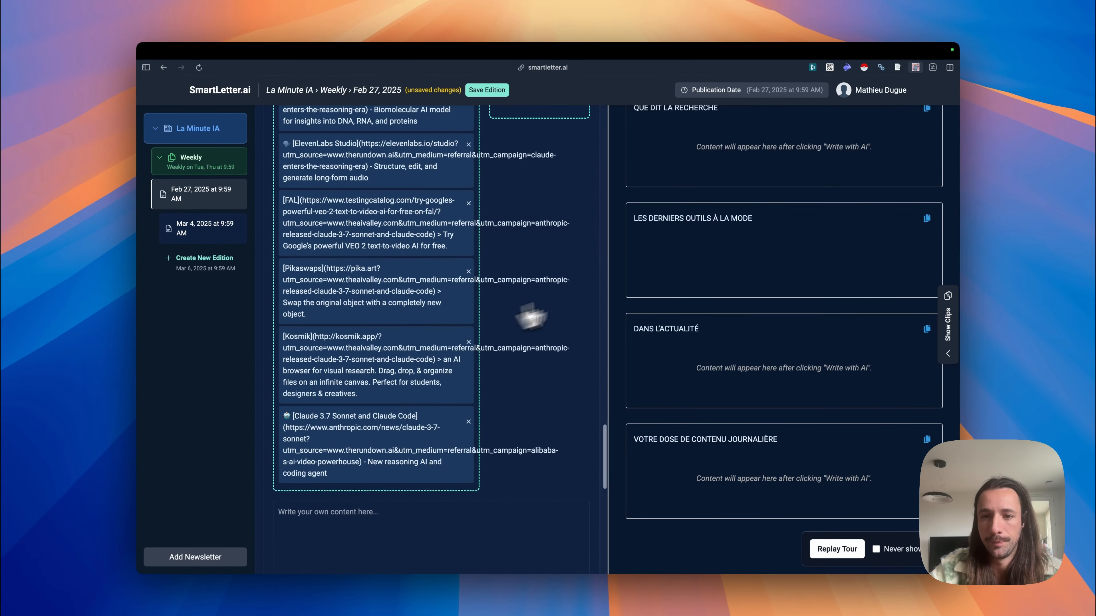
{"action": "scroll", "coordinate": [753, 346], "scroll_direction": "up", "scroll_amount": 1}
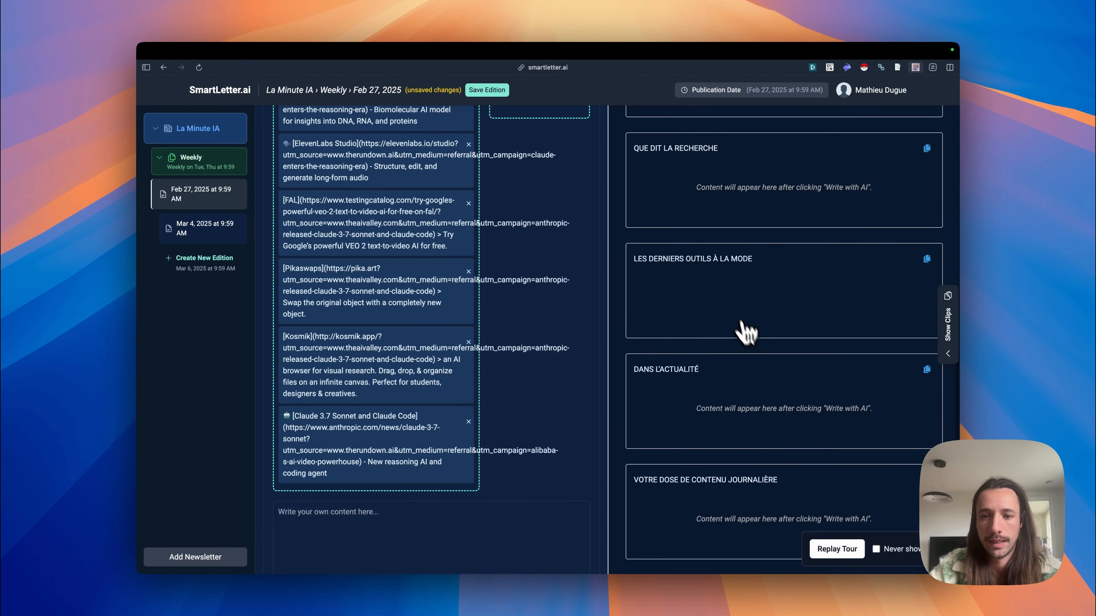
Step: Review the generated LES DERNIERS OUTILS À LA MODE text, then open the section's custom AI prompt and read through it
{"action": "scroll", "coordinate": [435, 417], "scroll_direction": "down", "scroll_amount": 2}
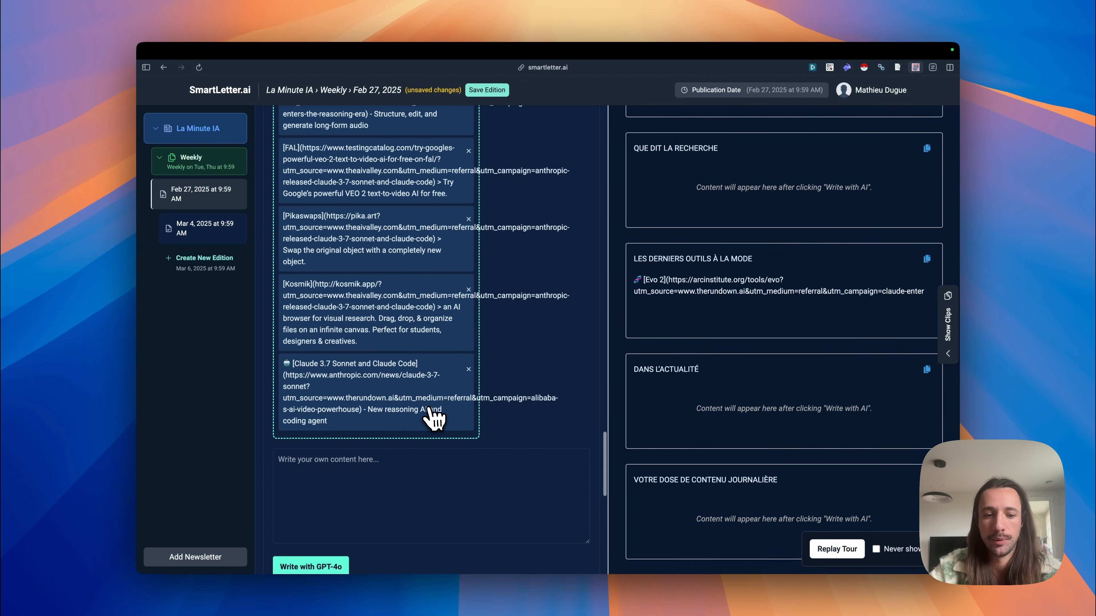
{"action": "scroll", "coordinate": [479, 348], "scroll_direction": "up", "scroll_amount": 4}
{"action": "scroll", "coordinate": [475, 347], "scroll_direction": "up", "scroll_amount": 5}
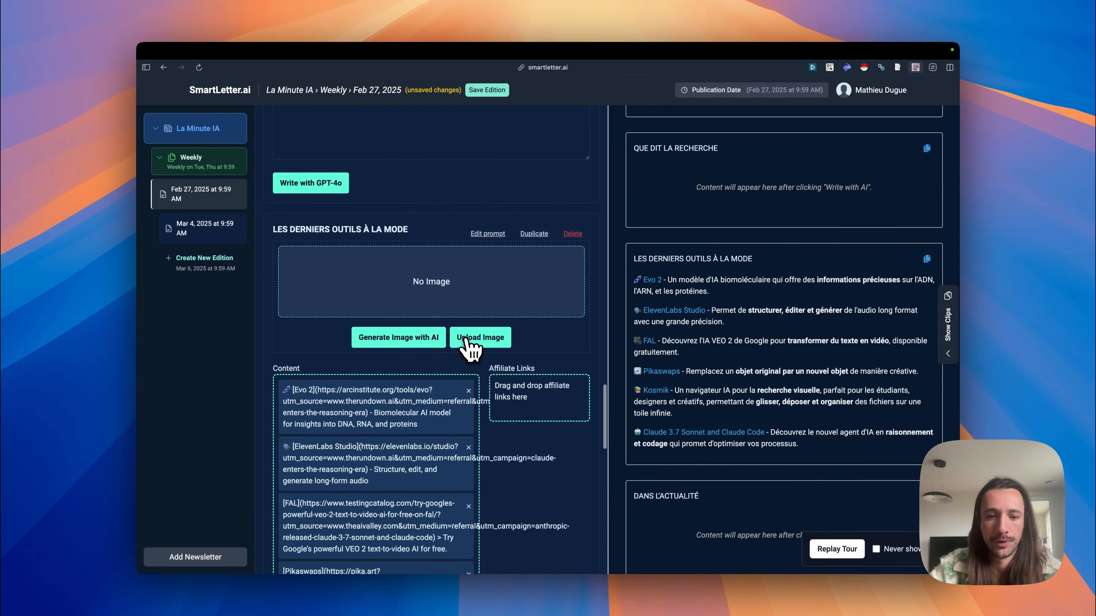
{"action": "scroll", "coordinate": [472, 302], "scroll_direction": "down", "scroll_amount": 2}
{"action": "scroll", "coordinate": [453, 233], "scroll_direction": "up", "scroll_amount": 2}
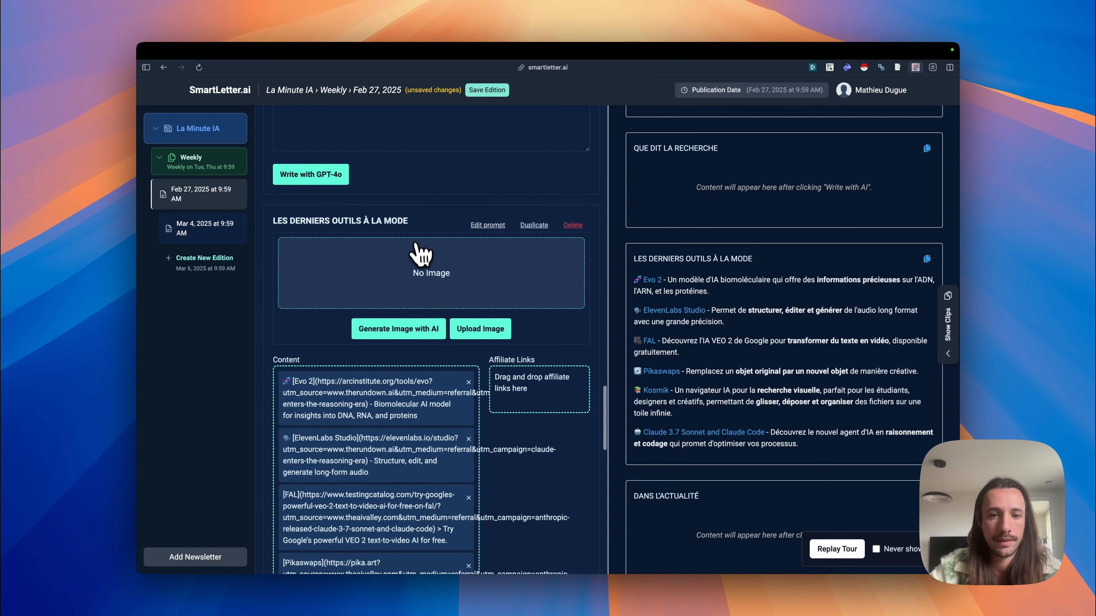
{"action": "left_click", "coordinate": [497, 227]}
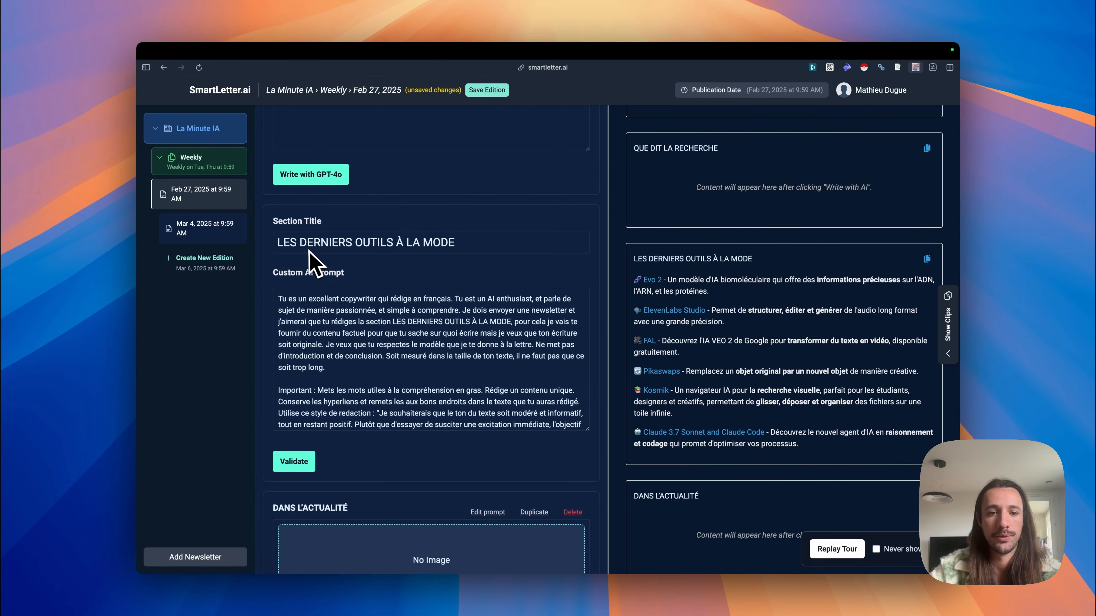
{"action": "scroll", "coordinate": [382, 254], "scroll_direction": "down", "scroll_amount": 10}
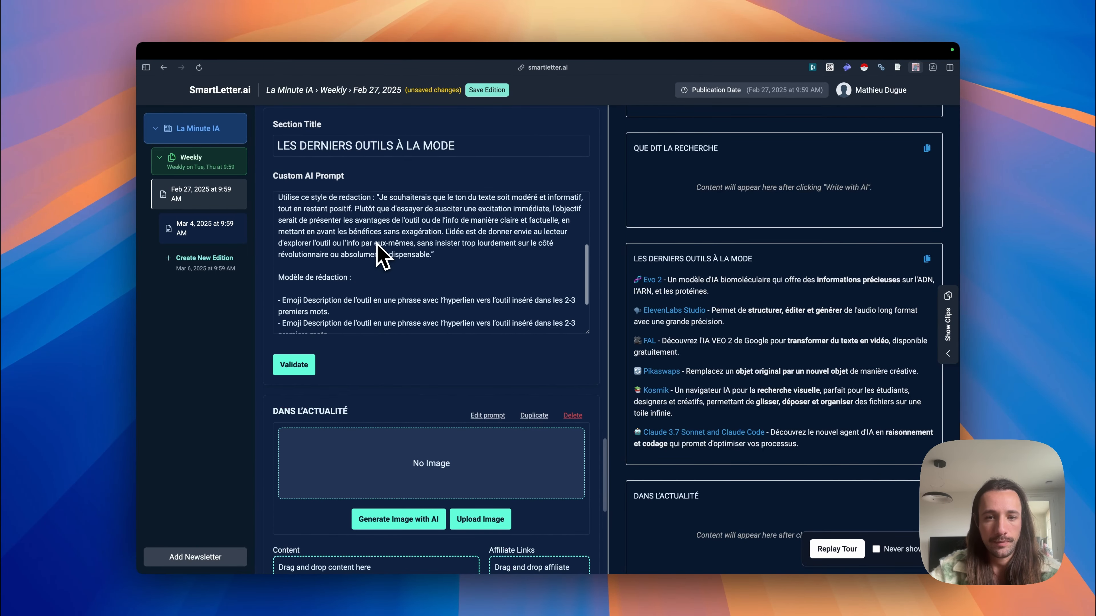
{"action": "scroll", "coordinate": [412, 382], "scroll_direction": "up", "scroll_amount": 10}
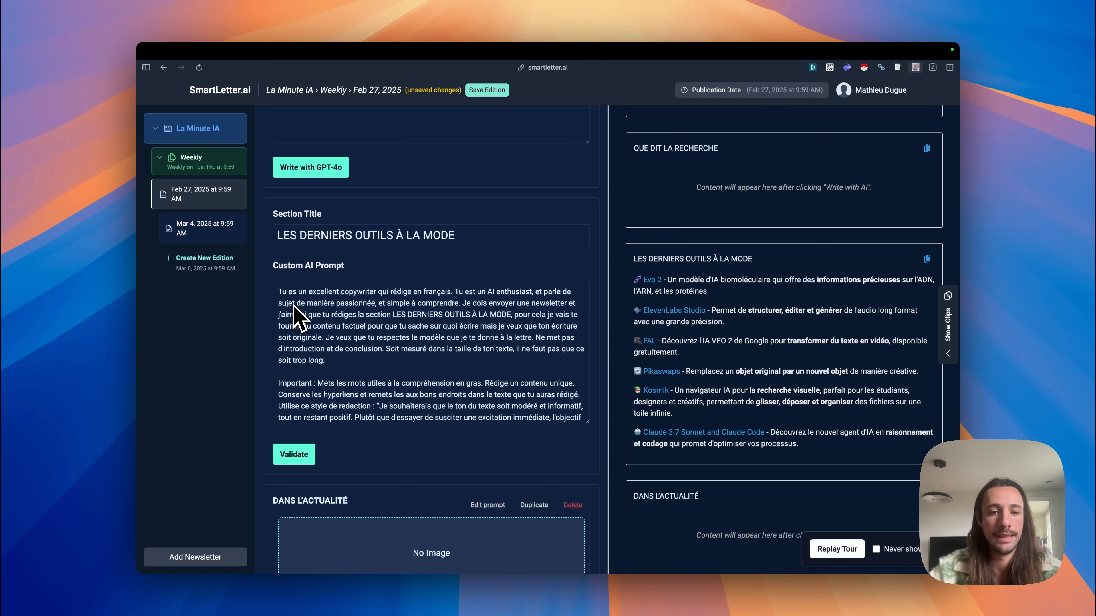
Step: Switch to the Notion guide "Le guide ultime pour maîtriser l'art du prompt" and browse its prompt types and six-step prompt formula
{"action": "mouse_move", "coordinate": [137, 574]}
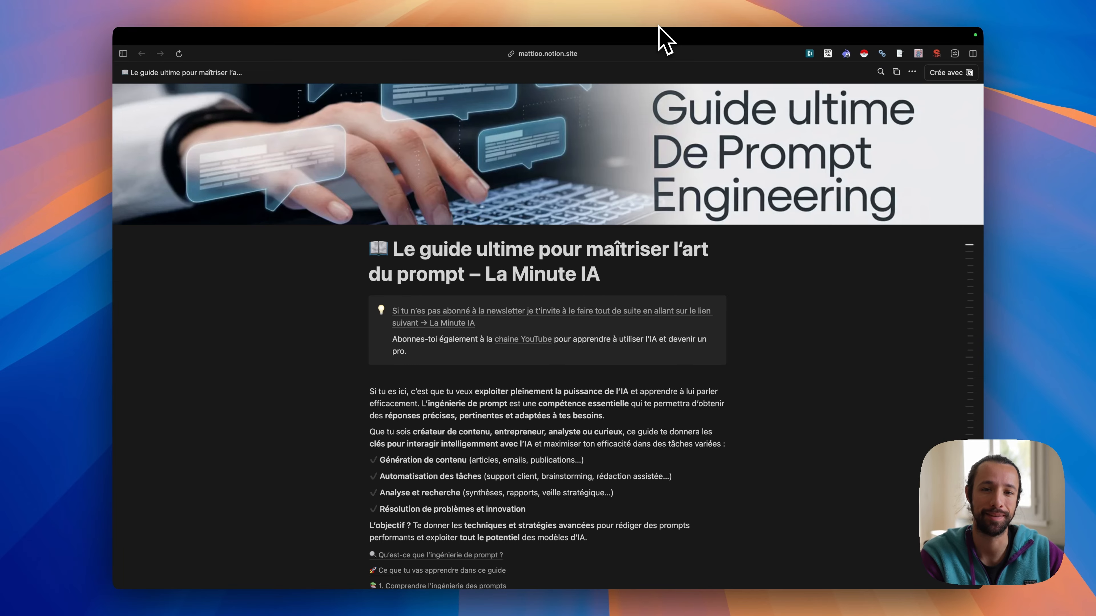
{"action": "scroll", "coordinate": [514, 382], "scroll_direction": "down", "scroll_amount": 5}
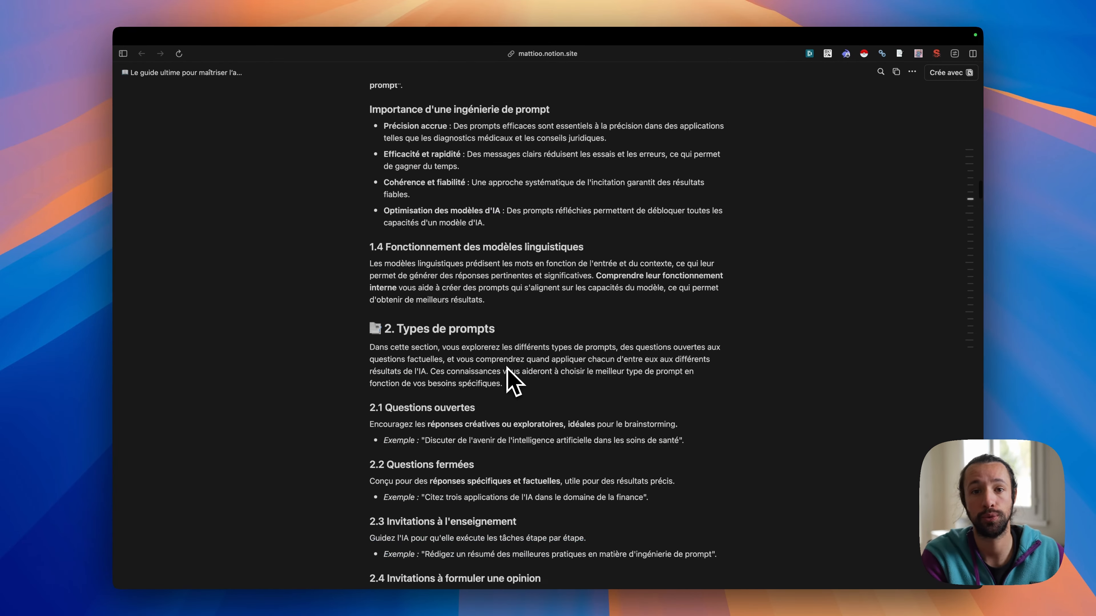
{"action": "scroll", "coordinate": [514, 382], "scroll_direction": "down", "scroll_amount": 10}
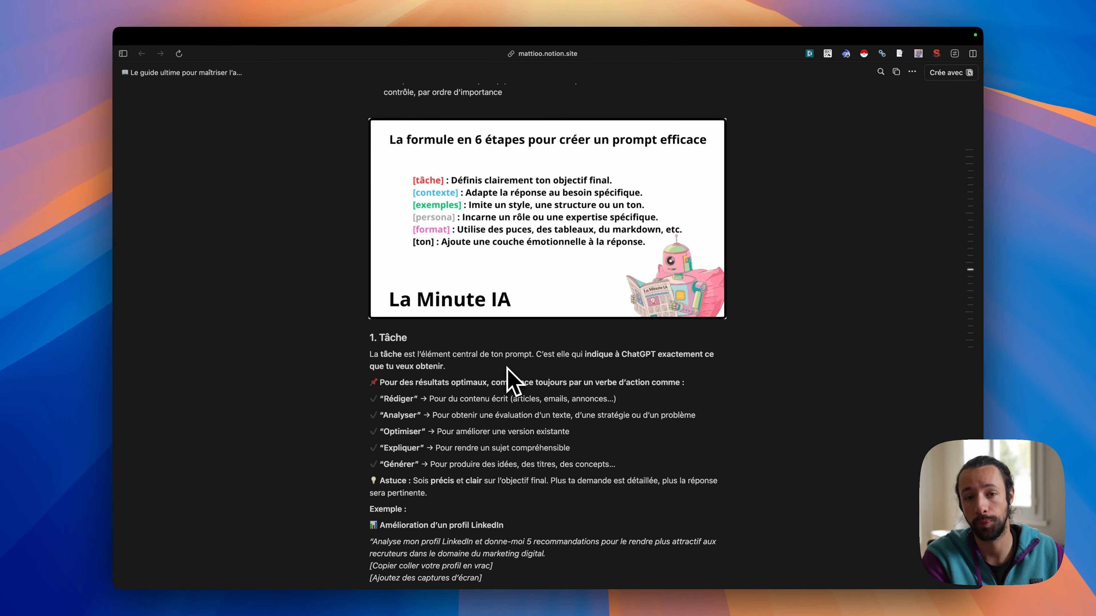
{"action": "scroll", "coordinate": [513, 382], "scroll_direction": "down", "scroll_amount": 20}
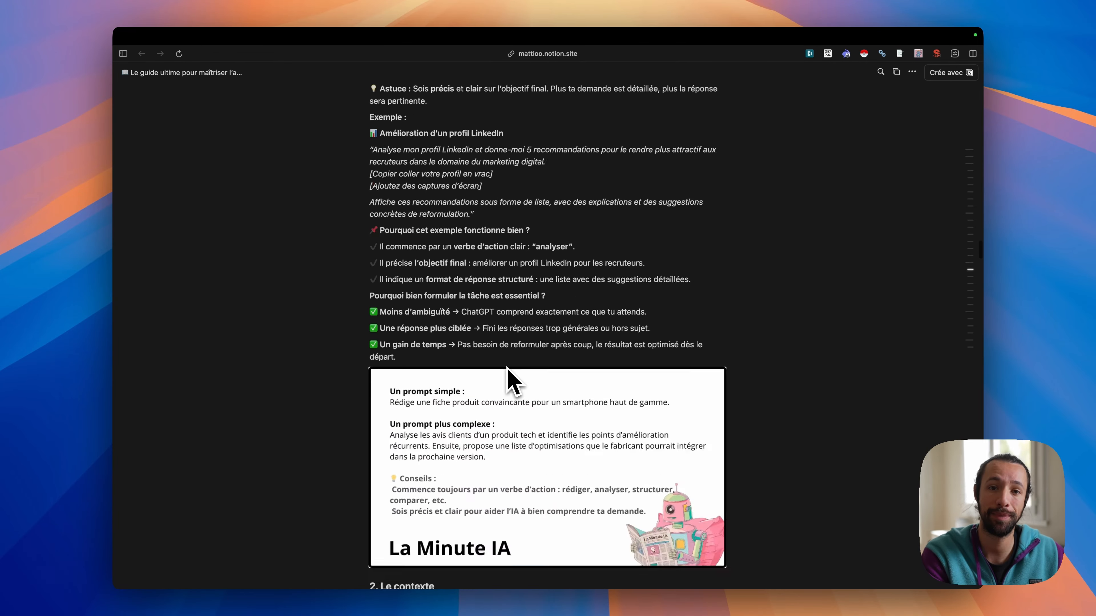
{"action": "scroll", "coordinate": [514, 381], "scroll_direction": "down", "scroll_amount": 20}
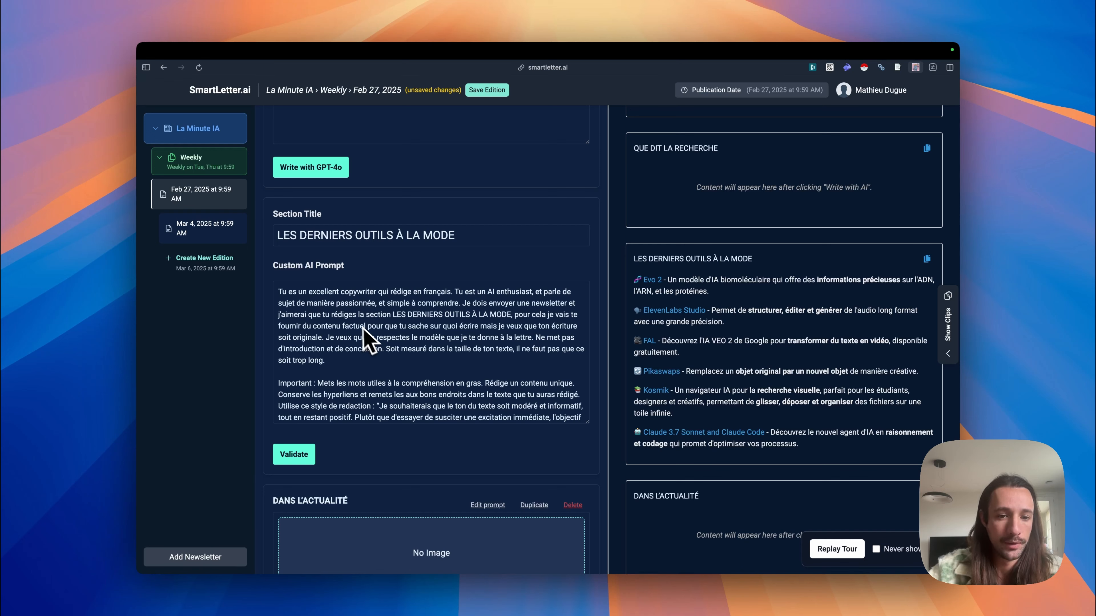
Step: Return to SmartLetter.ai and compare the custom prompt's style instructions and "Modèle de rédaction" with the generated tool list
{"action": "scroll", "coordinate": [434, 318], "scroll_direction": "down", "scroll_amount": 2}
{"action": "scroll", "coordinate": [424, 315], "scroll_direction": "up", "scroll_amount": 2}
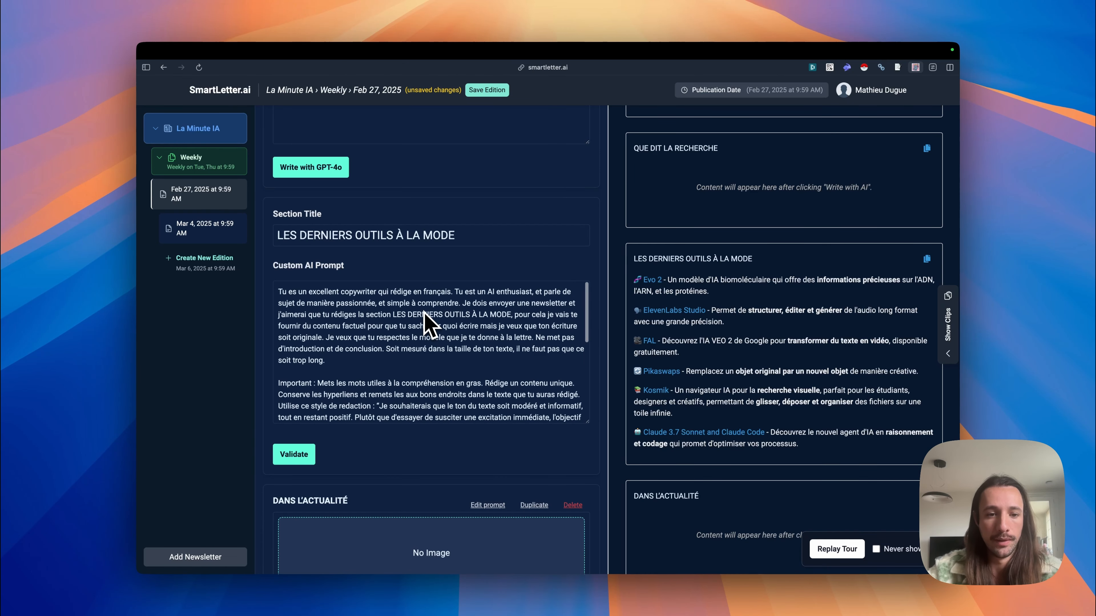
{"action": "scroll", "coordinate": [428, 320], "scroll_direction": "down", "scroll_amount": 5}
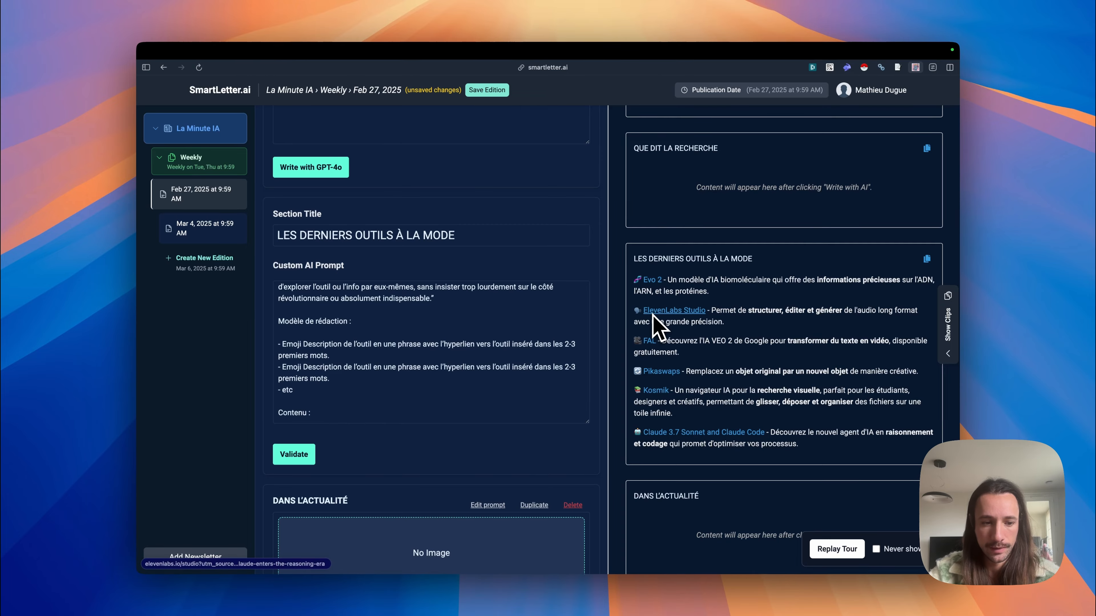
{"action": "scroll", "coordinate": [380, 346], "scroll_direction": "up", "scroll_amount": 7}
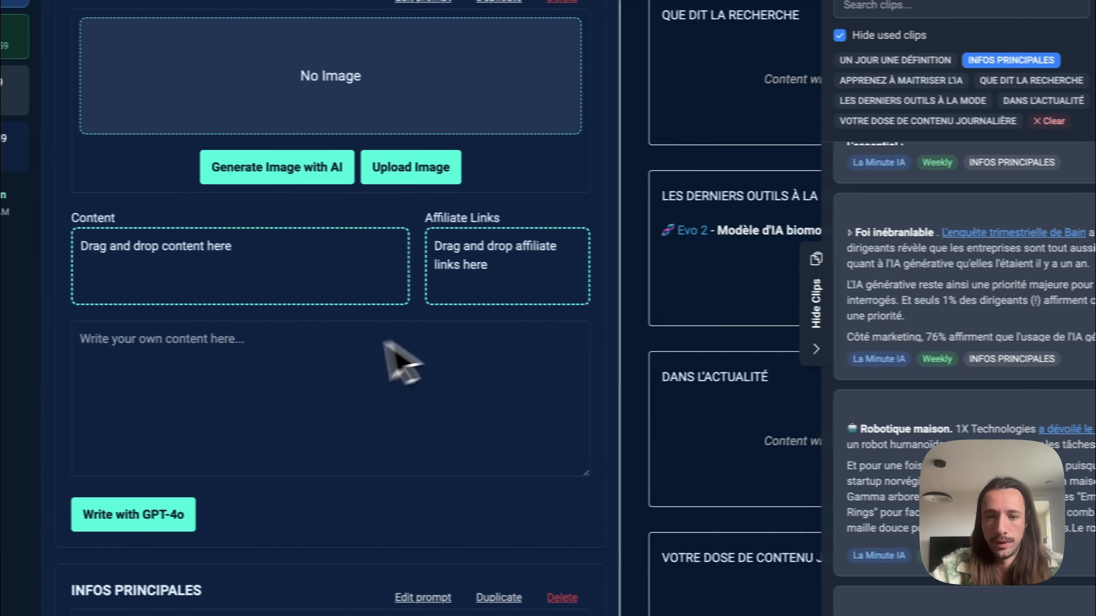
Step: Add the "Claude 3.7 Sonnet with 'hybrid reasoning'" clip to the content of the first INFOS PRINCIPALES section
{"action": "scroll", "coordinate": [385, 346], "scroll_direction": "down", "scroll_amount": 3}
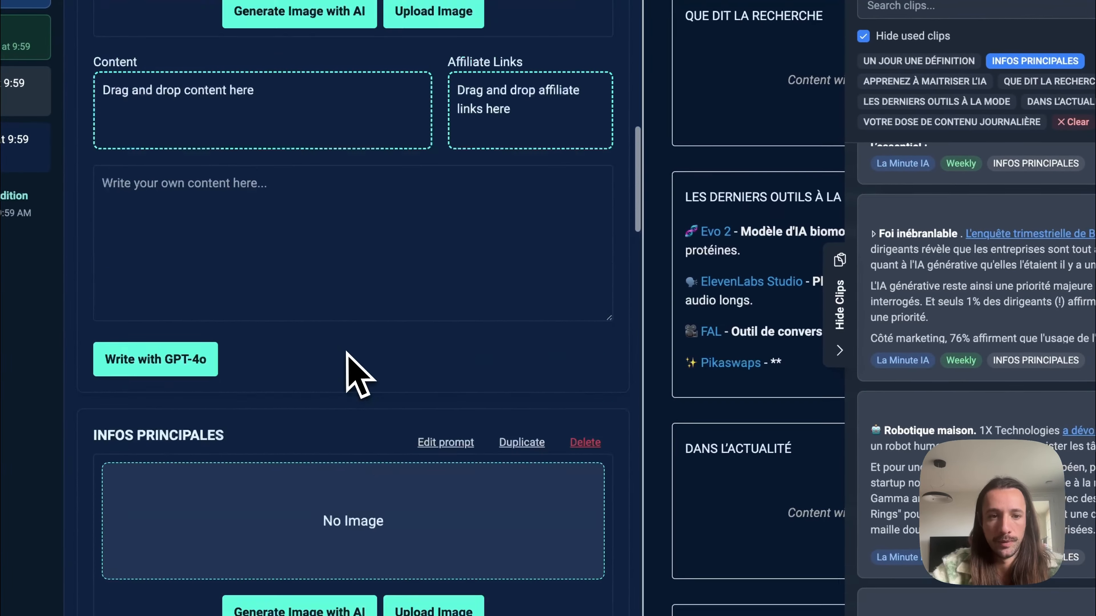
{"action": "scroll", "coordinate": [346, 353], "scroll_direction": "down", "scroll_amount": 6}
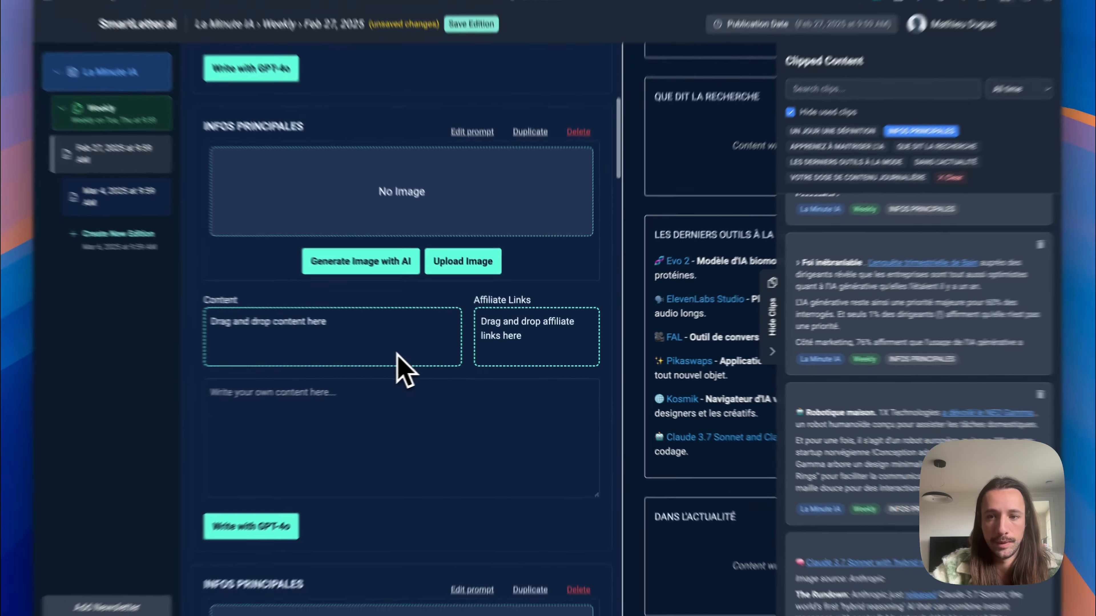
{"action": "mouse_move", "coordinate": [1060, 256]}
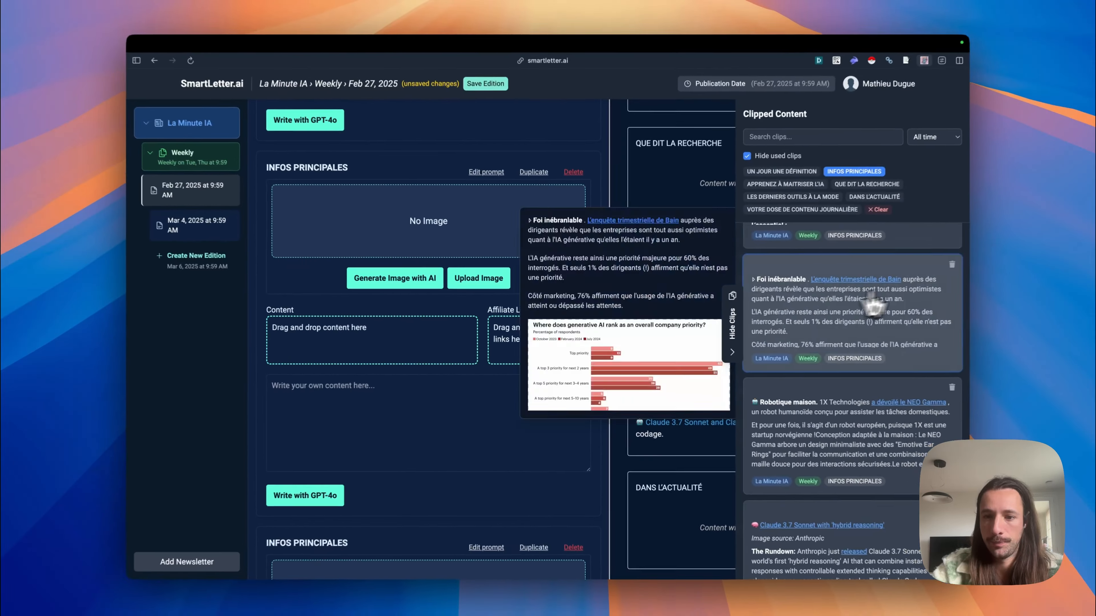
{"action": "scroll", "coordinate": [880, 310], "scroll_direction": "down", "scroll_amount": 3}
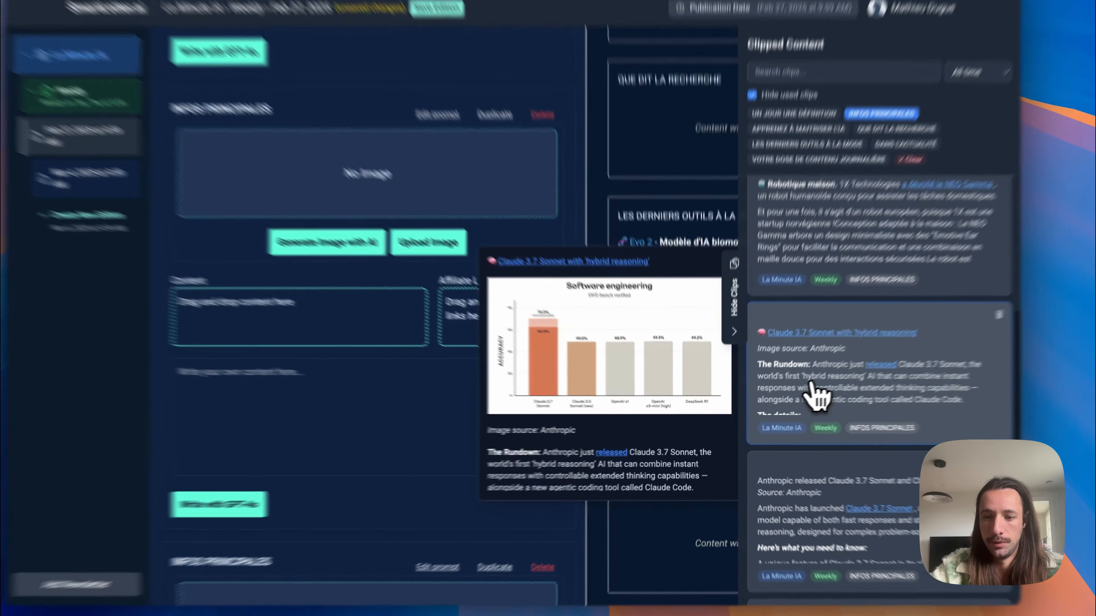
{"action": "left_click_drag", "start_coordinate": [750, 410], "coordinate": [561, 370]}
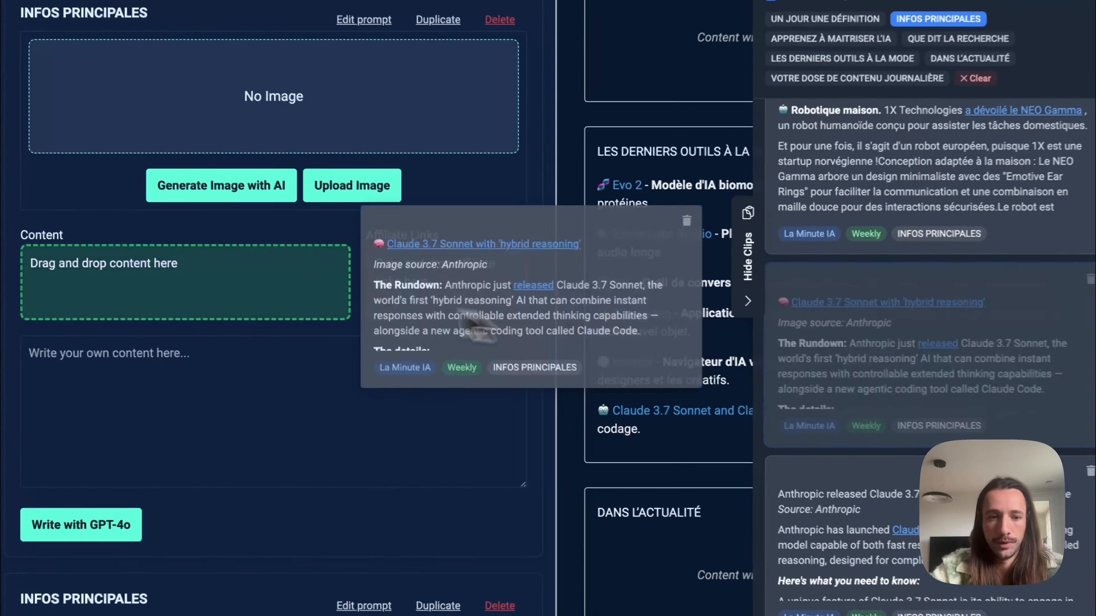
{"action": "left_click_drag", "start_coordinate": [474, 329], "coordinate": [257, 335]}
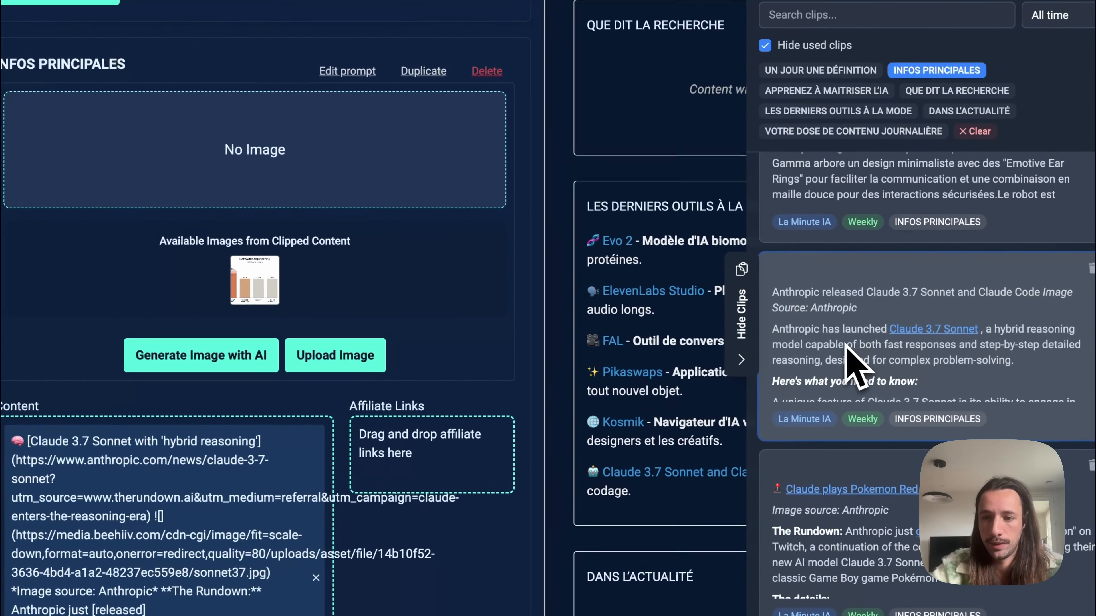
Step: Preview the "Anthropic released Claude 3.7 Sonnet and Claude Code" clip and add it to the same INFOS PRINCIPALES content
{"action": "left_click_drag", "start_coordinate": [834, 341], "coordinate": [308, 425]}
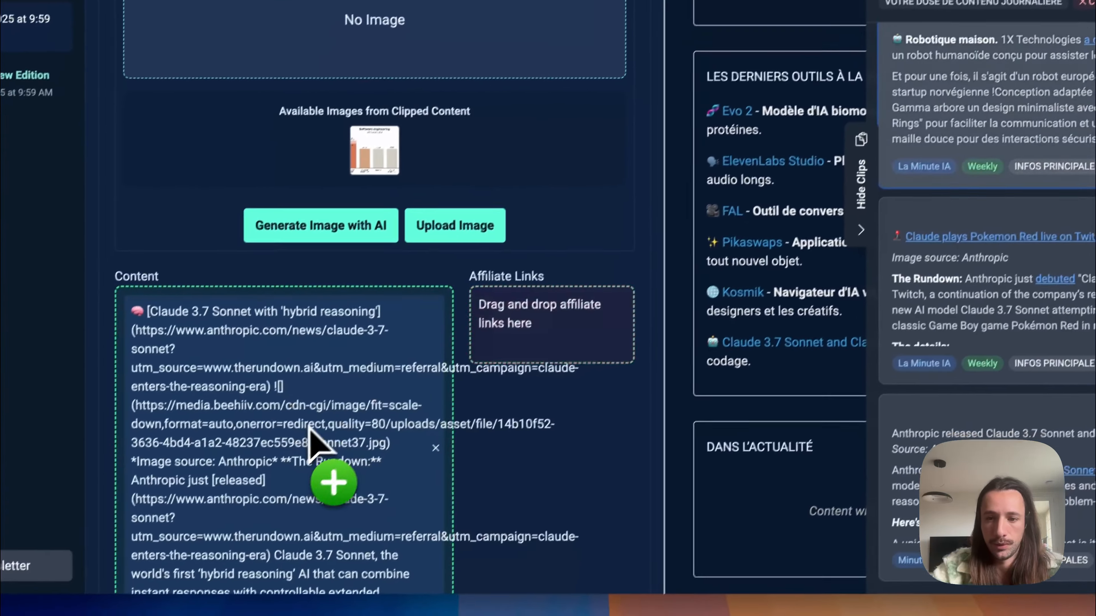
{"action": "mouse_move", "coordinate": [963, 142]}
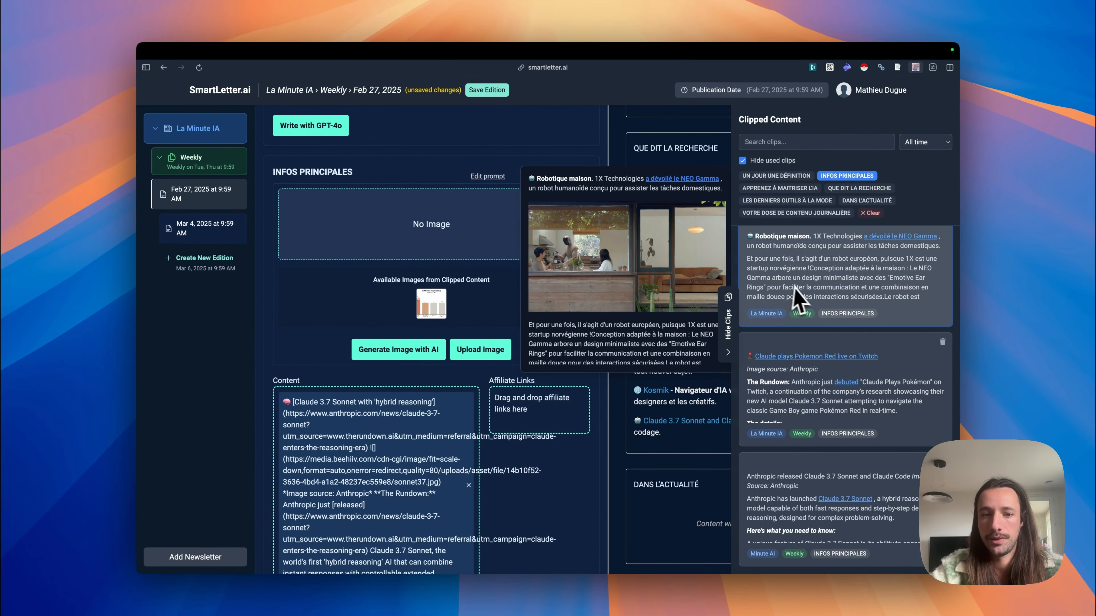
{"action": "mouse_move", "coordinate": [782, 505]}
{"action": "scroll", "coordinate": [665, 502], "scroll_direction": "down", "scroll_amount": 5}
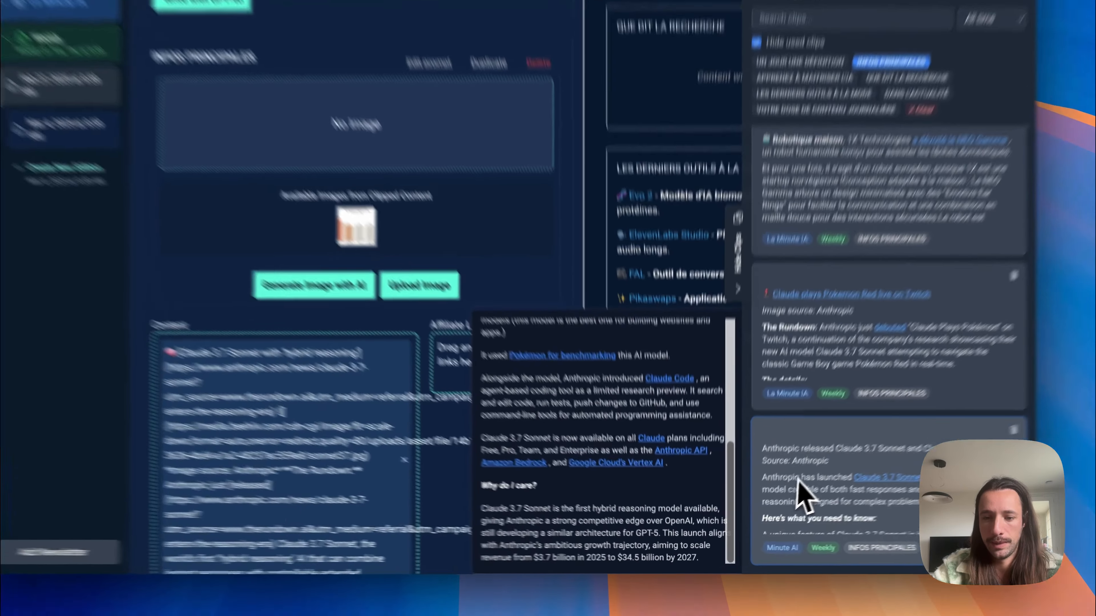
{"action": "left_click_drag", "start_coordinate": [798, 496], "coordinate": [355, 465]}
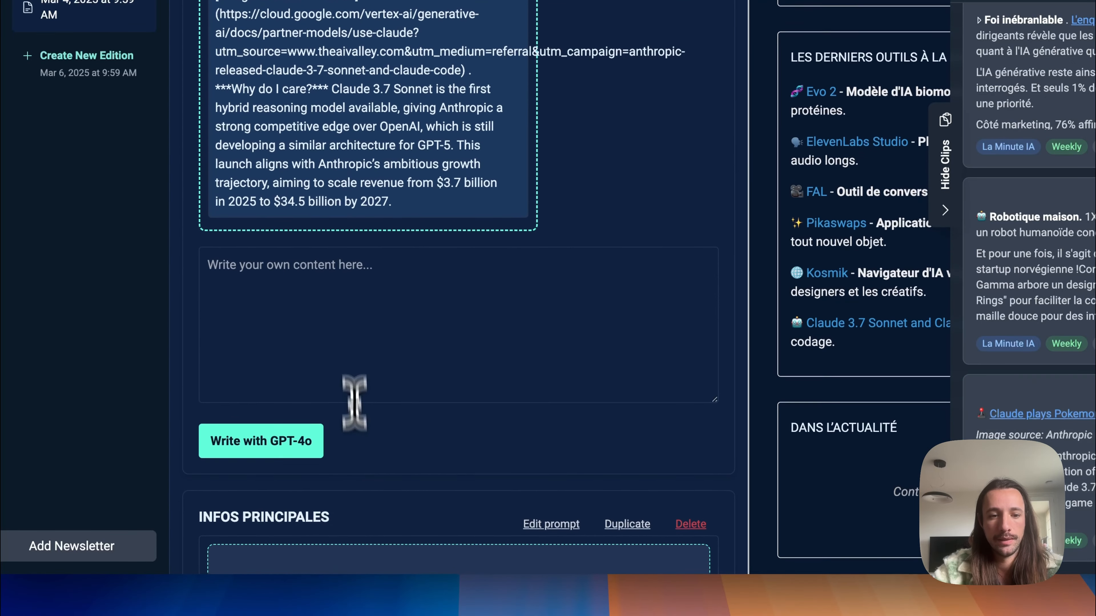
Step: Add "Instructions supplémentaires" asking to conclude that within 2-3 years any application can be generated in minutes, and write the section with GPT-4o
{"action": "left_click", "coordinate": [350, 318]}
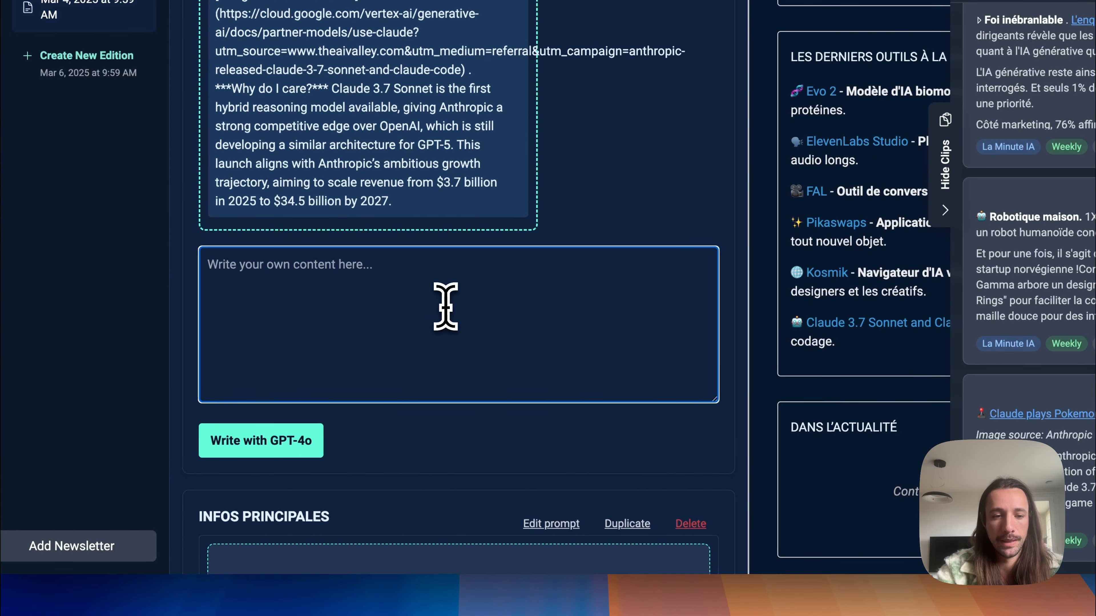
{"action": "type", "text": "Instructions supplémentaires :"}
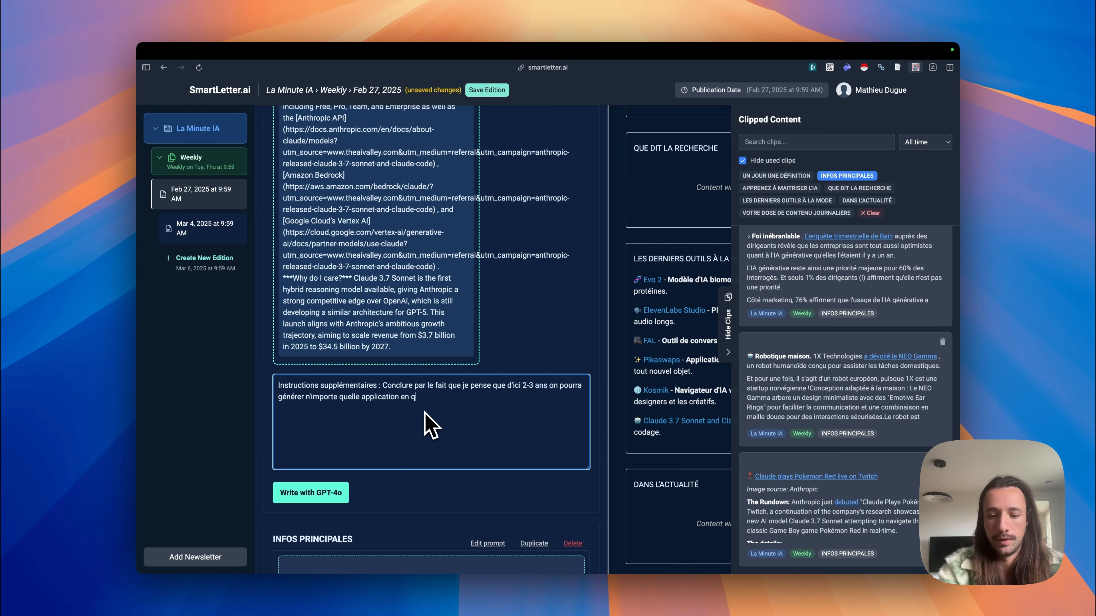
{"action": "type", "text": "s"}
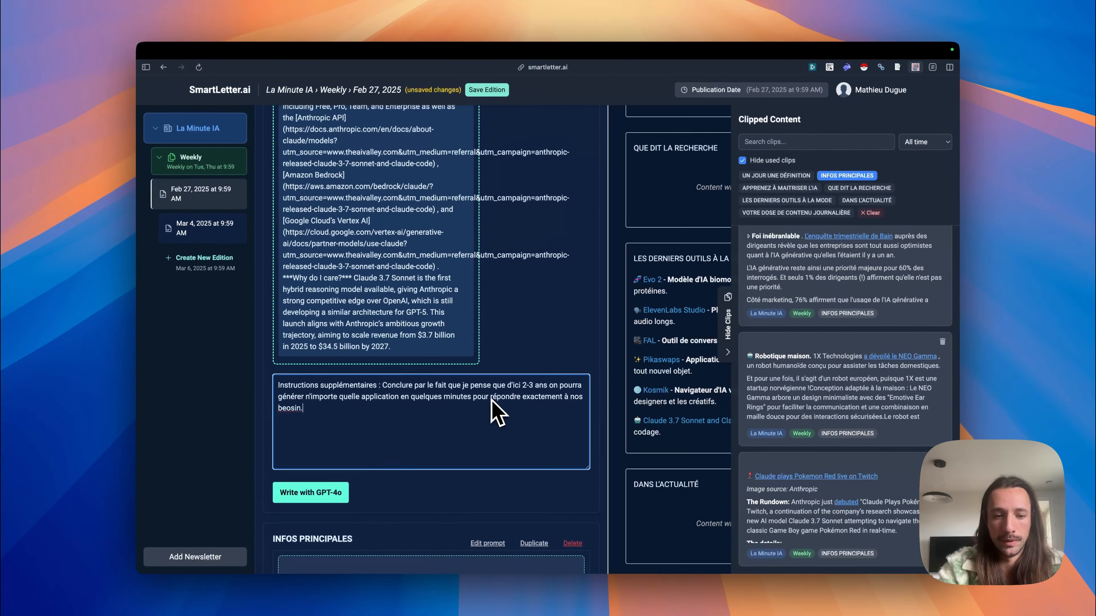
{"action": "type", "text": "é"}
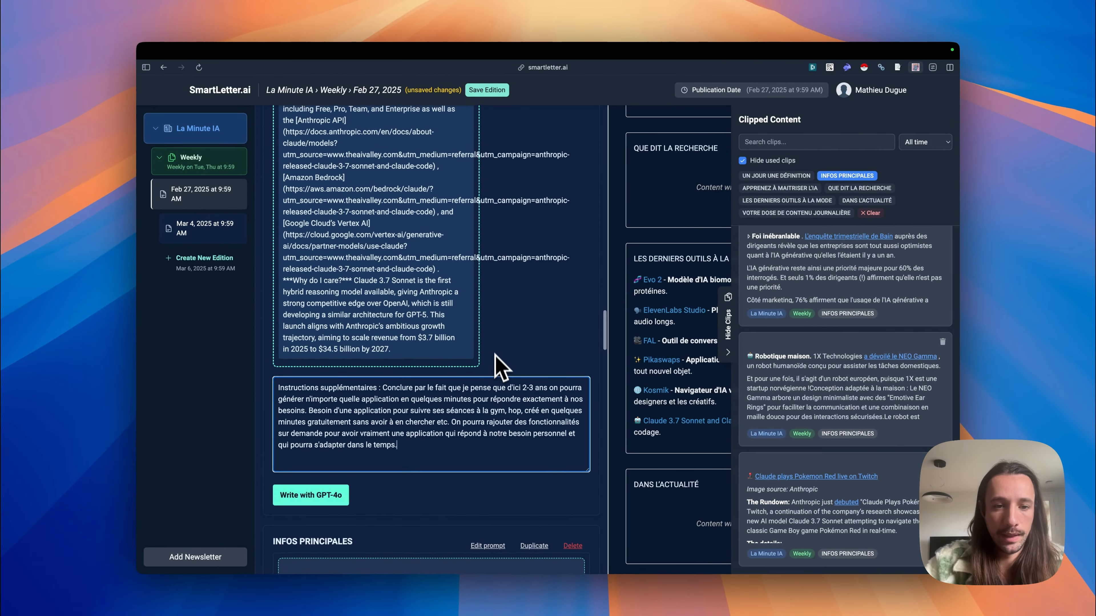
{"action": "scroll", "coordinate": [501, 362], "scroll_direction": "down", "scroll_amount": 3}
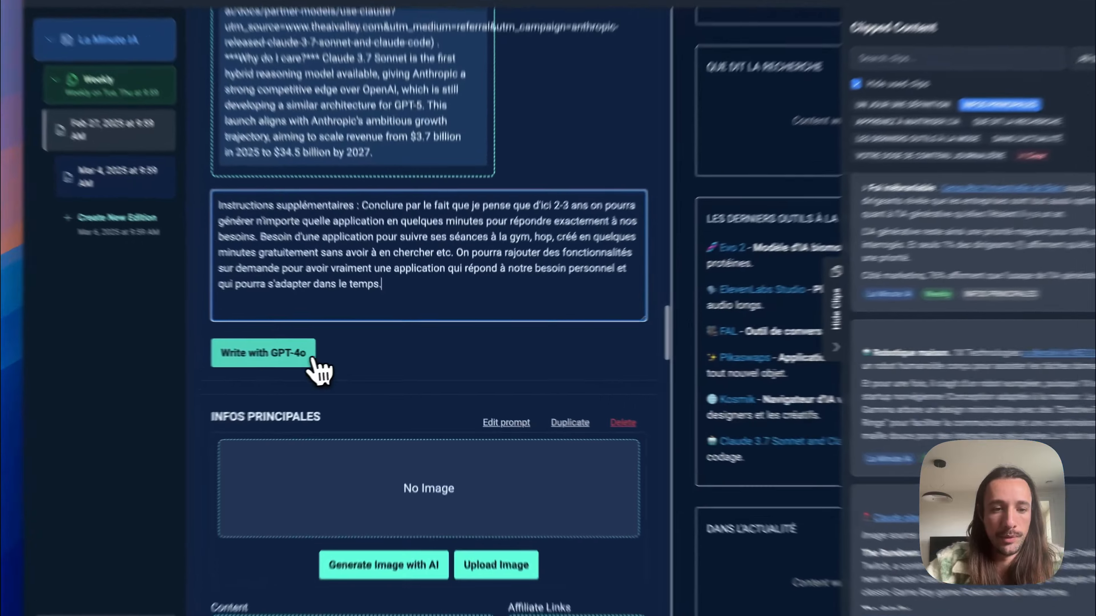
{"action": "left_click", "coordinate": [328, 355]}
Step: Add the "Foi inébranlable" Bain survey clip to the second INFOS PRINCIPALES section and write it with GPT-4o
{"action": "scroll", "coordinate": [561, 332], "scroll_direction": "down", "scroll_amount": 8}
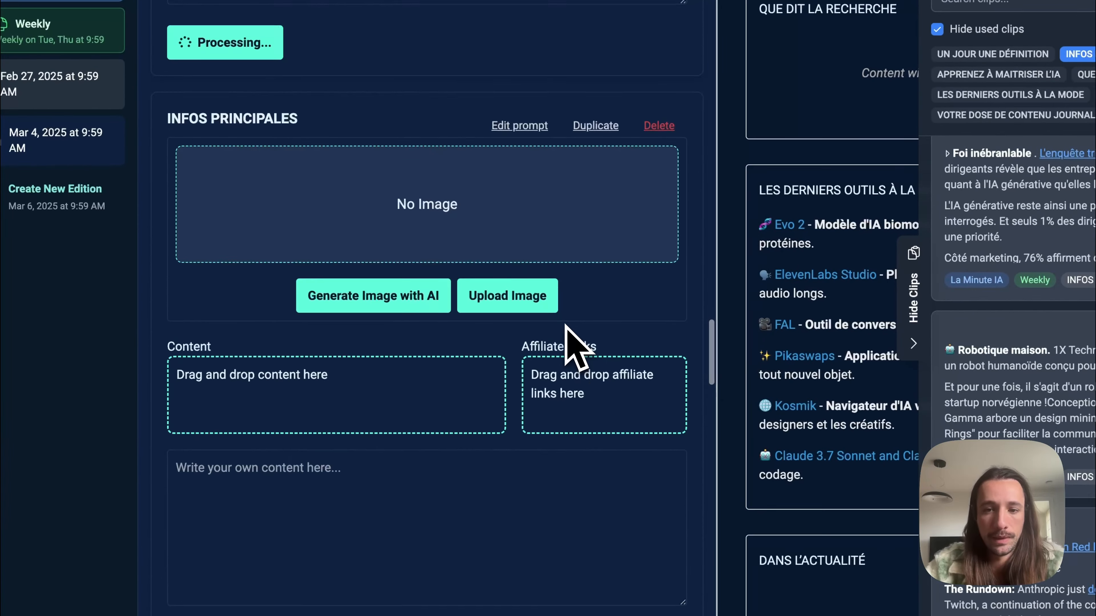
{"action": "scroll", "coordinate": [981, 293], "scroll_direction": "up", "scroll_amount": 1}
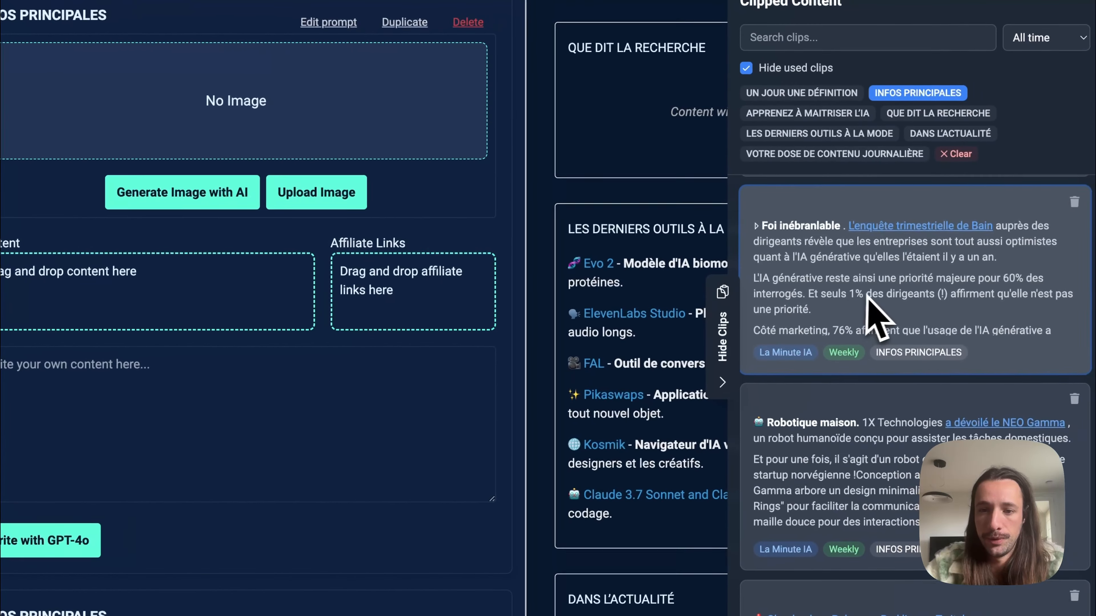
{"action": "left_click_drag", "start_coordinate": [867, 302], "coordinate": [218, 315]}
{"action": "scroll", "coordinate": [463, 212], "scroll_direction": "down", "scroll_amount": 3}
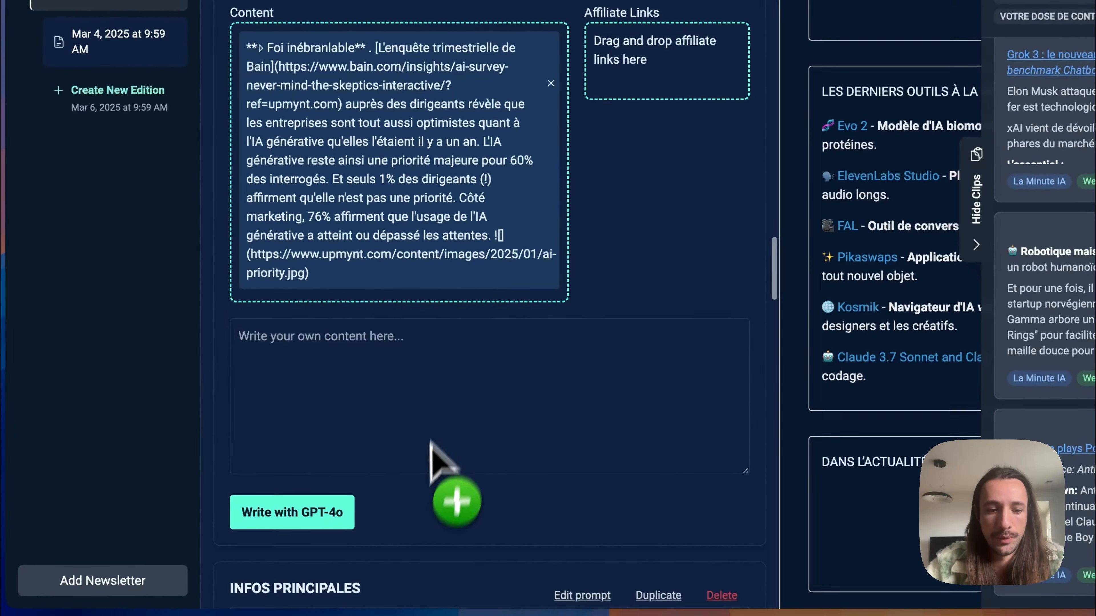
{"action": "left_click", "coordinate": [305, 516]}
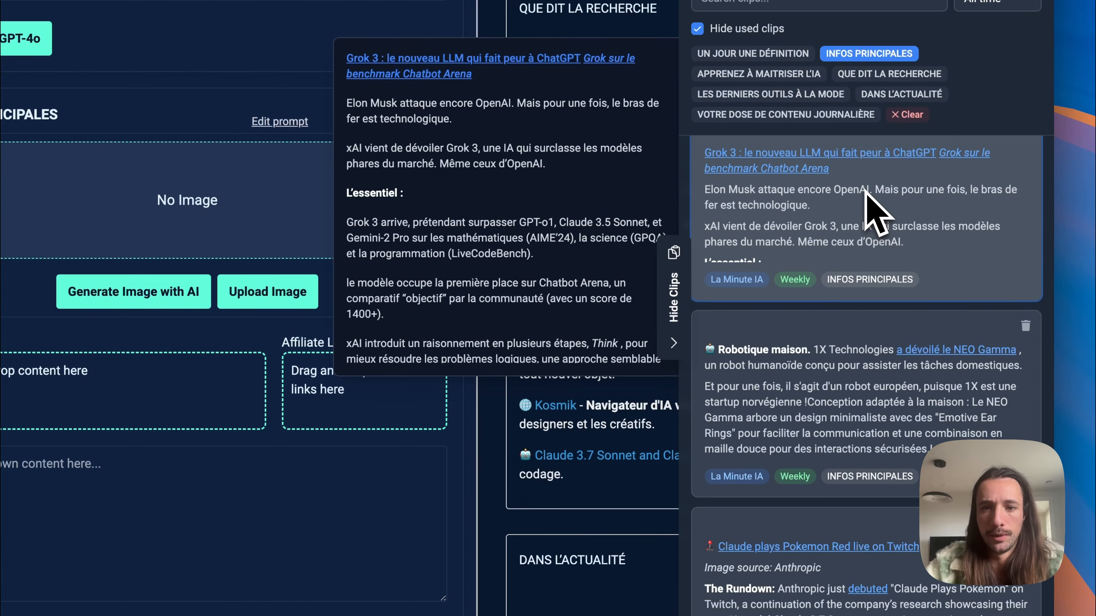
Step: Add the "Grok 3 : le nouveau LLM qui fait peur à ChatGPT" clip to the third INFOS PRINCIPALES section and write it with GPT-4o
{"action": "left_click_drag", "start_coordinate": [871, 212], "coordinate": [157, 358]}
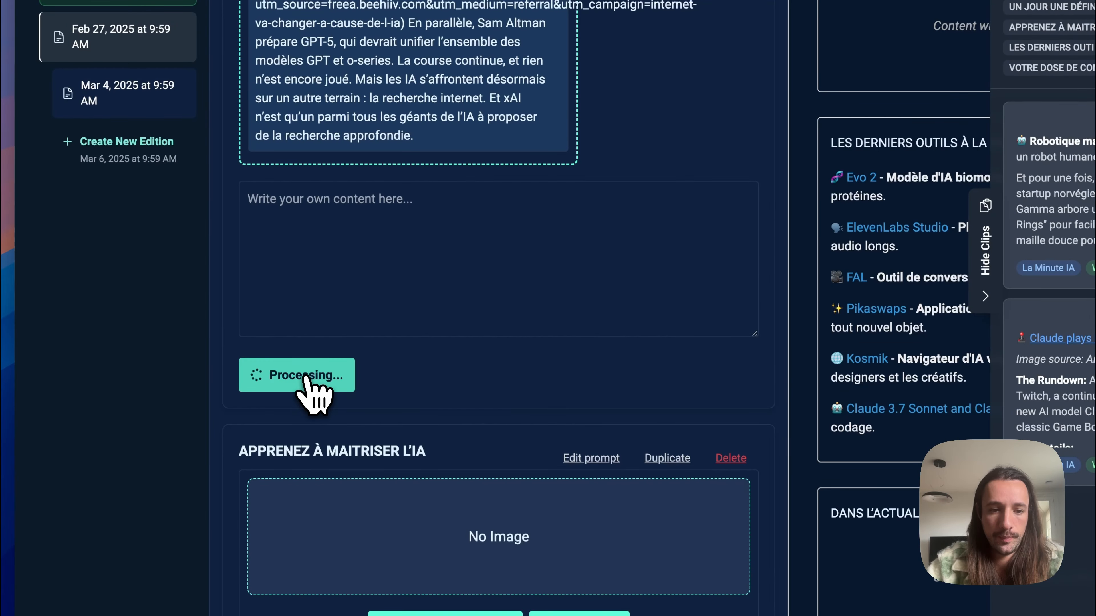
{"action": "scroll", "coordinate": [518, 372], "scroll_direction": "down", "scroll_amount": 6}
{"action": "scroll", "coordinate": [668, 277], "scroll_direction": "down", "scroll_amount": 4}
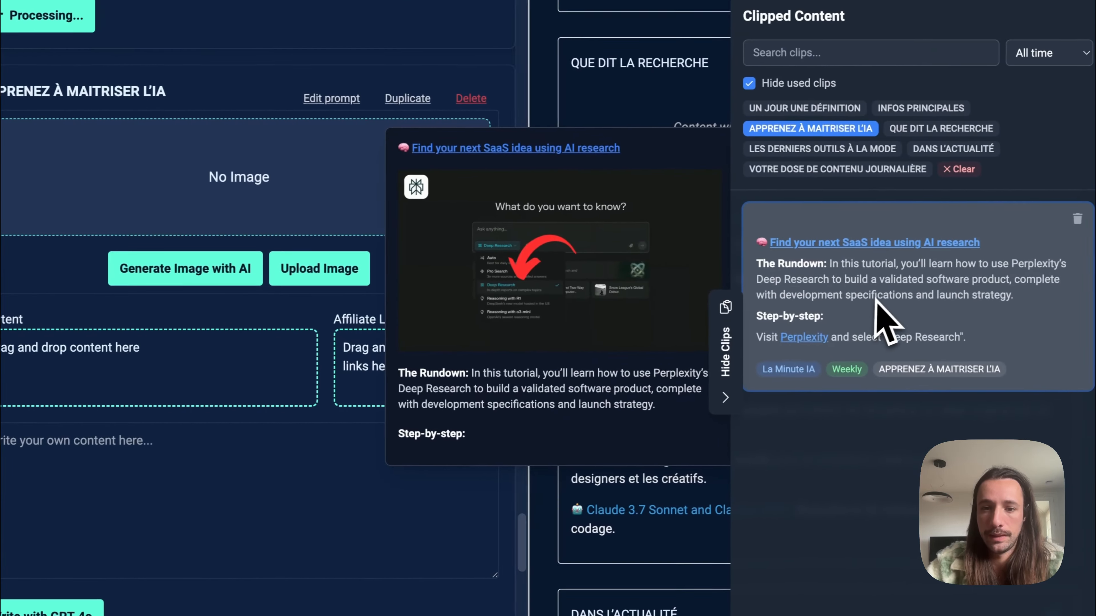
Step: Add the SaaS idea clip to APPRENEZ À MAITRISER L'IA and the AI agents protocol clip to QUE DIT LA RECHERCHE, writing both with GPT-4o
{"action": "left_click_drag", "start_coordinate": [880, 321], "coordinate": [380, 280]}
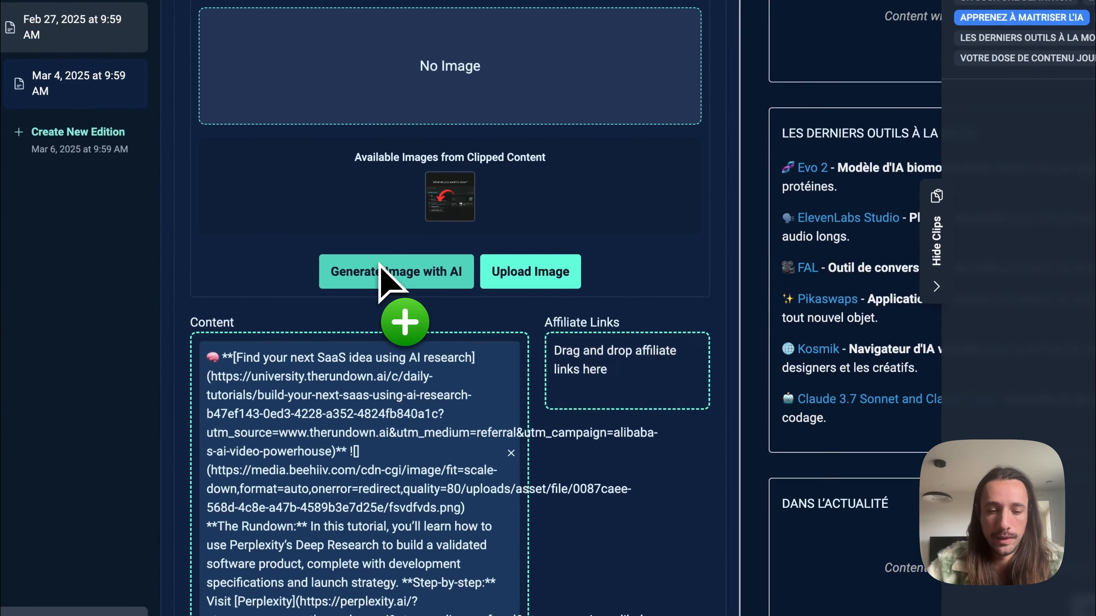
{"action": "scroll", "coordinate": [379, 265], "scroll_direction": "down", "scroll_amount": 12}
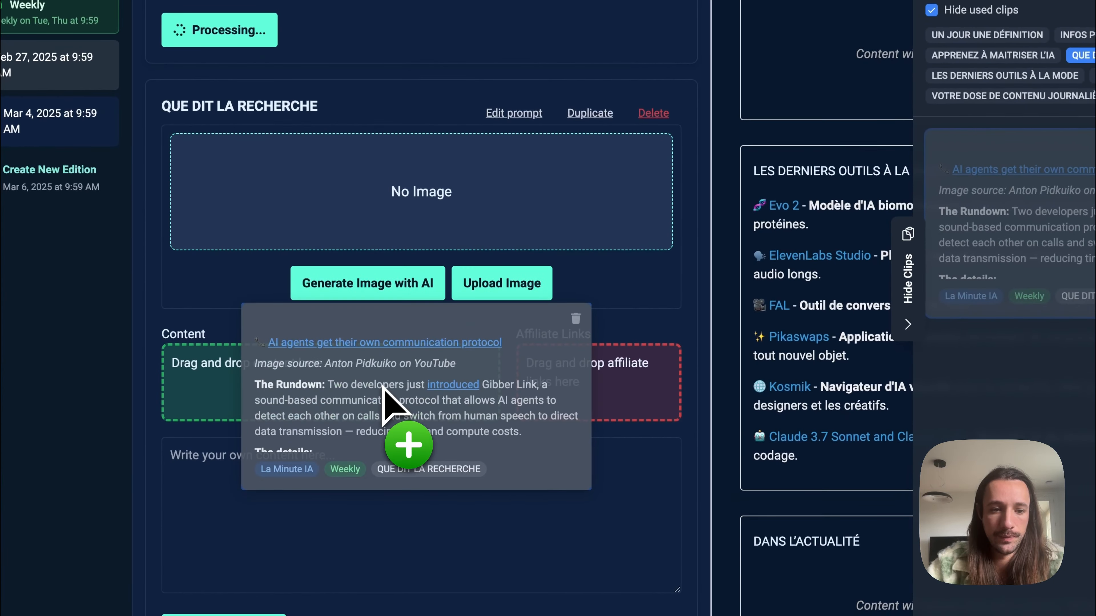
{"action": "left_click_drag", "start_coordinate": [382, 386], "coordinate": [391, 335]}
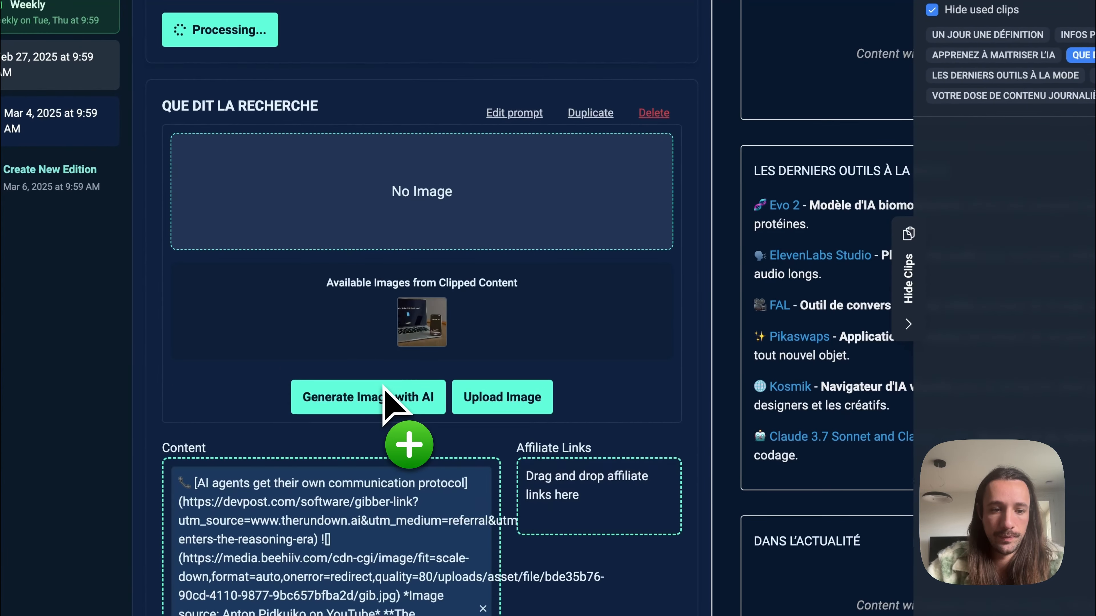
{"action": "scroll", "coordinate": [390, 334], "scroll_direction": "down", "scroll_amount": 10}
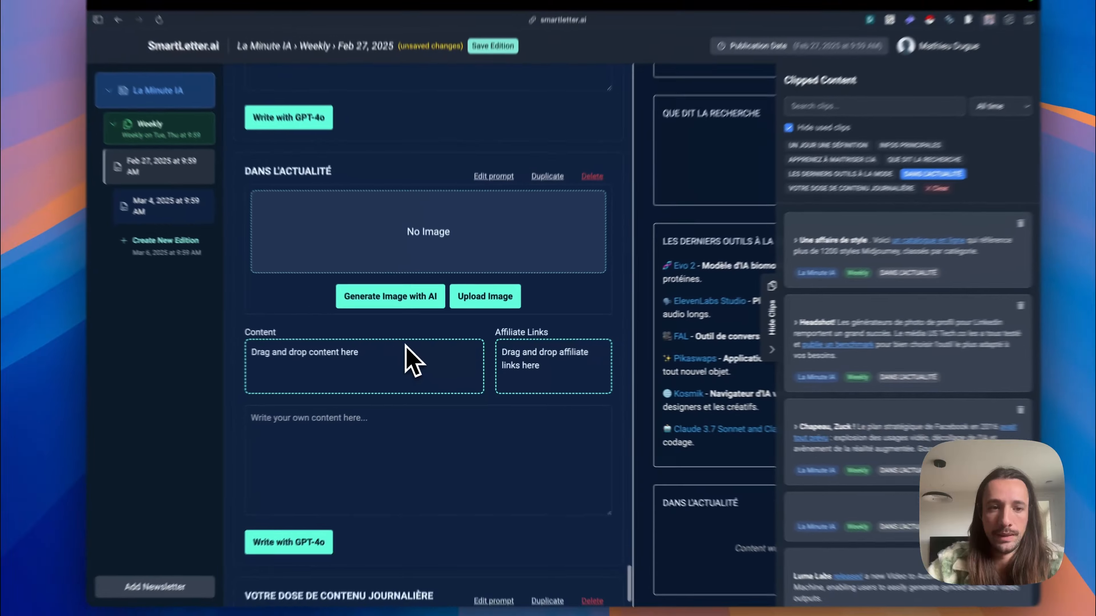
Step: Add the "Une affaire de style" and "Headshot!" clips plus another news clip to the DANS L'ACTUALITÉ content
{"action": "scroll", "coordinate": [405, 344], "scroll_direction": "down", "scroll_amount": 1}
{"action": "scroll", "coordinate": [405, 344], "scroll_direction": "up", "scroll_amount": 2}
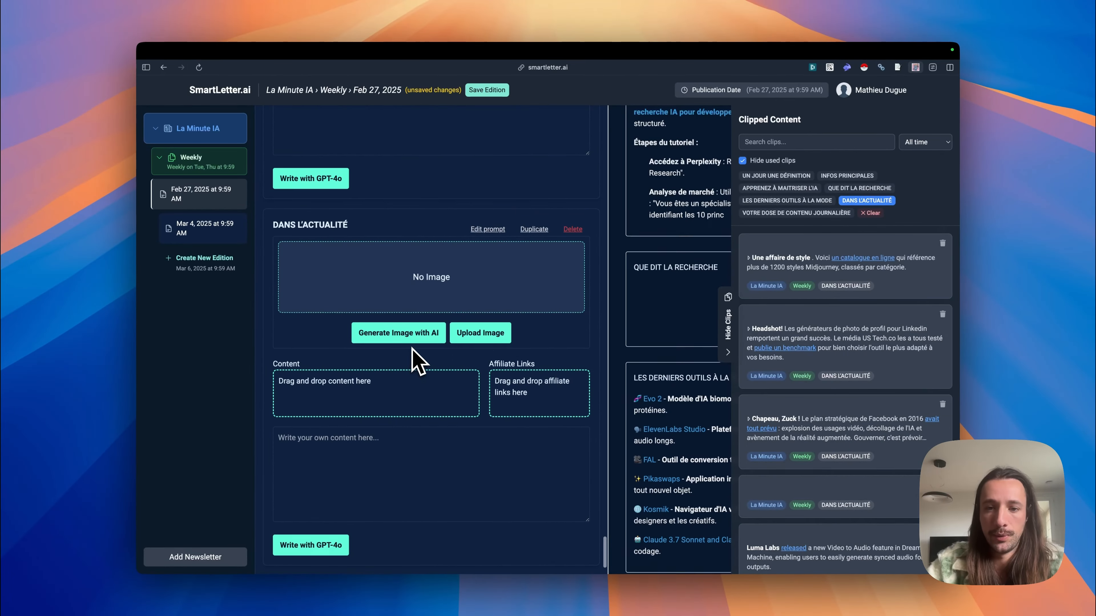
{"action": "left_click_drag", "start_coordinate": [805, 298], "coordinate": [366, 407]}
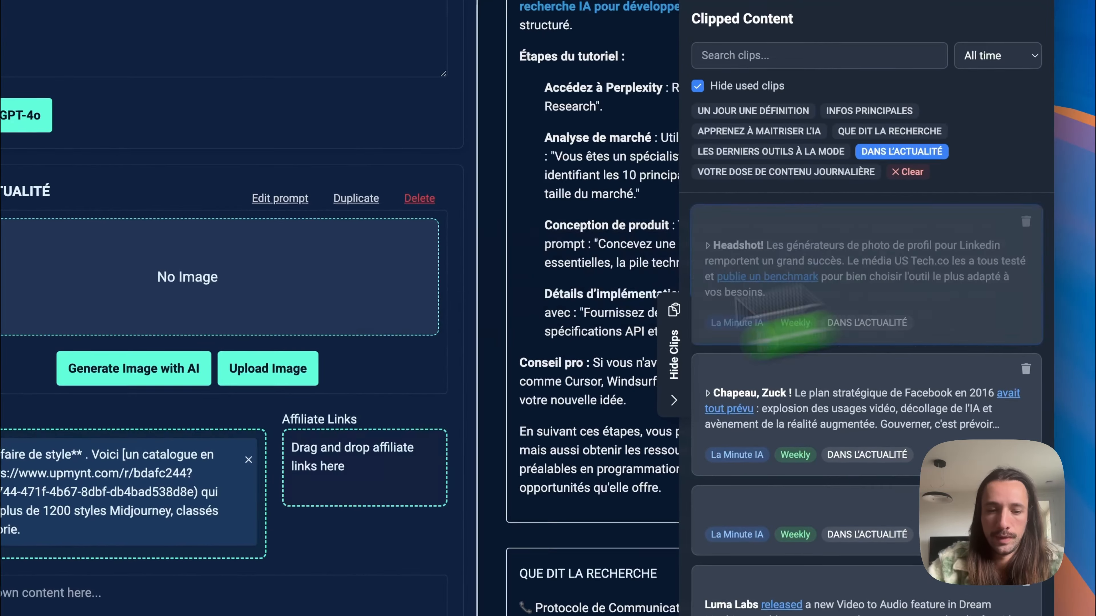
{"action": "left_click_drag", "start_coordinate": [763, 282], "coordinate": [181, 516]}
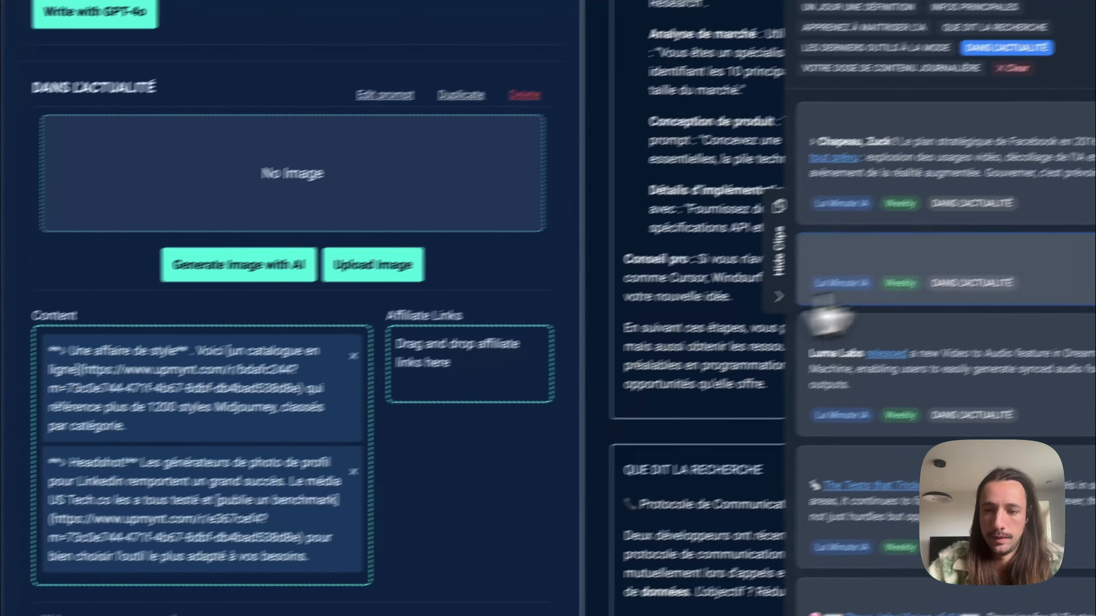
{"action": "scroll", "coordinate": [833, 441], "scroll_direction": "down", "scroll_amount": 7}
{"action": "left_click_drag", "start_coordinate": [845, 443], "coordinate": [126, 604]}
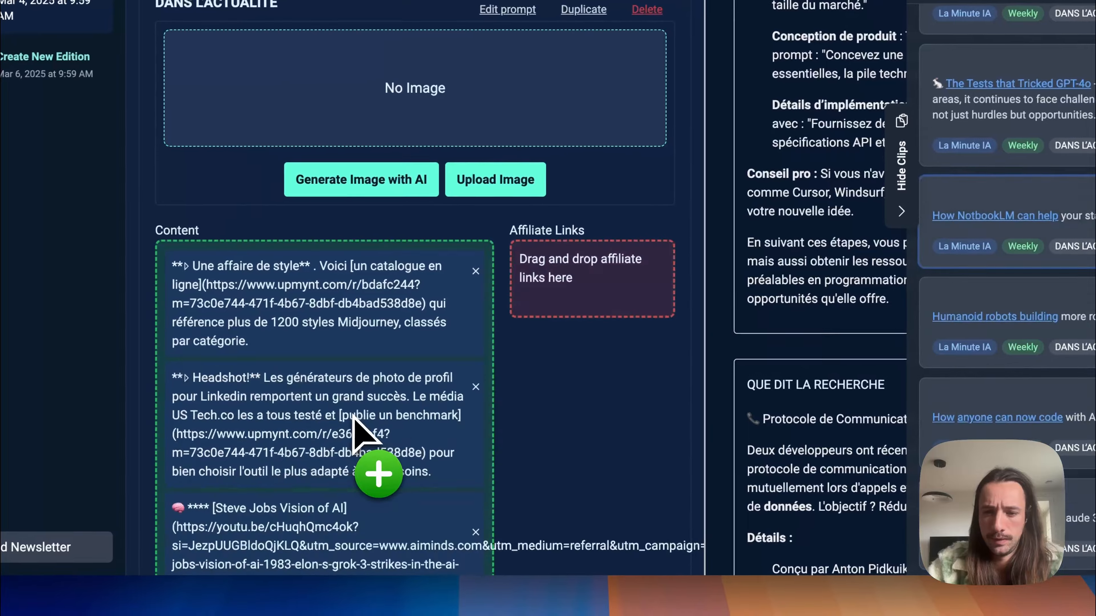
Step: Delete an unwanted clip from the DANS L'ACTUALITÉ clipped content
{"action": "scroll", "coordinate": [1030, 307], "scroll_direction": "down", "scroll_amount": 10}
{"action": "left_click_drag", "start_coordinate": [1024, 283], "coordinate": [973, 308]}
{"action": "left_click", "coordinate": [1029, 310]}
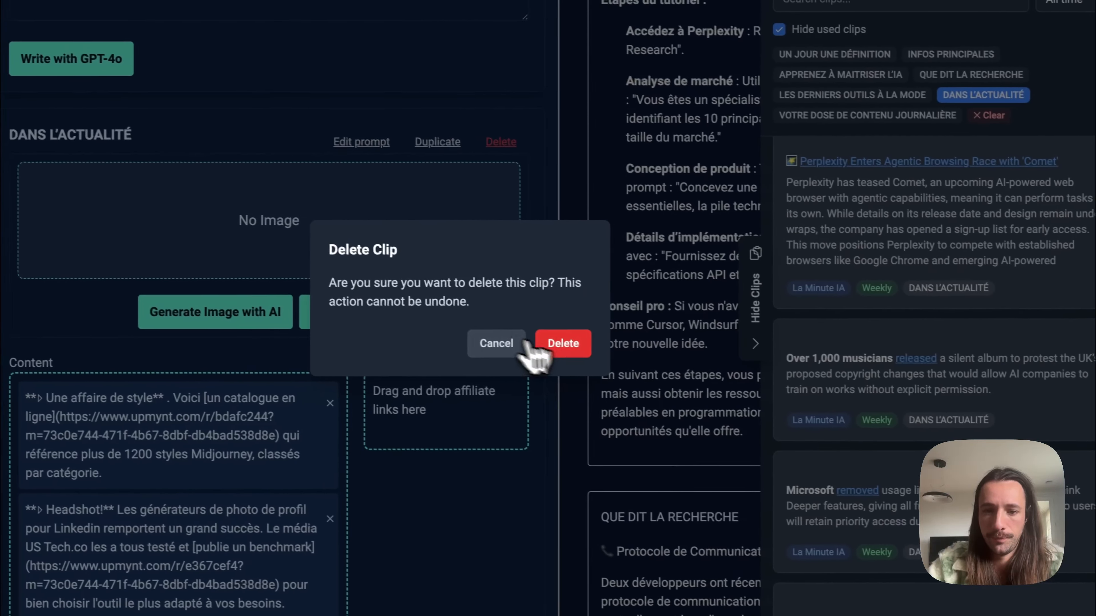
{"action": "left_click", "coordinate": [544, 345]}
Step: Add one more news clip to DANS L'ACTUALITÉ and the NY Times "Quiz" clip to VOTRE DOSE DE CONTENU JOURNALIÈRE
{"action": "left_click_drag", "start_coordinate": [947, 233], "coordinate": [233, 605]}
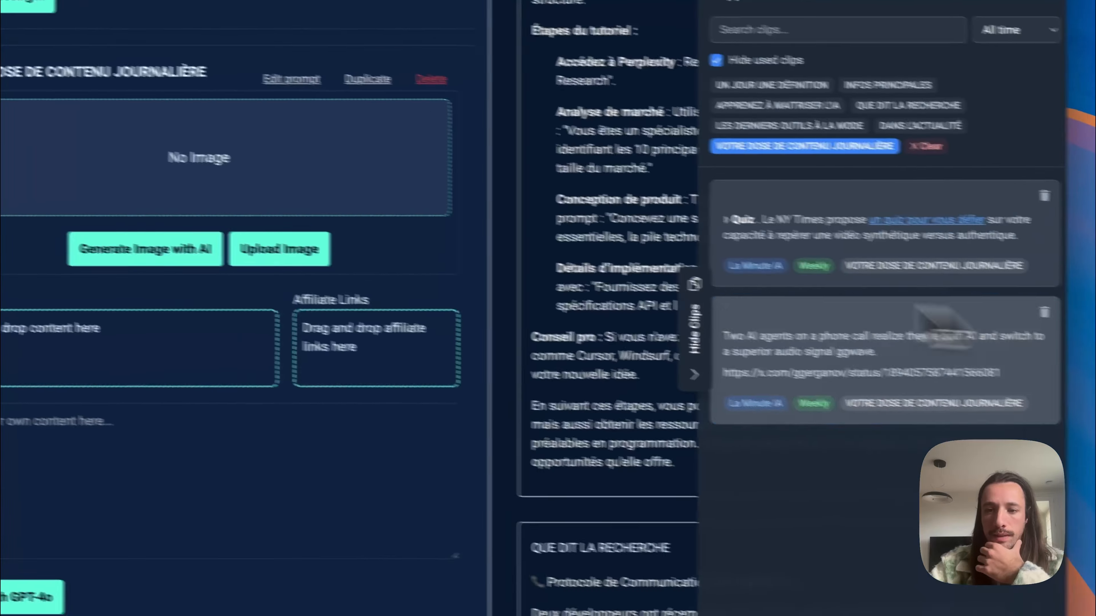
{"action": "left_click_drag", "start_coordinate": [838, 226], "coordinate": [156, 358]}
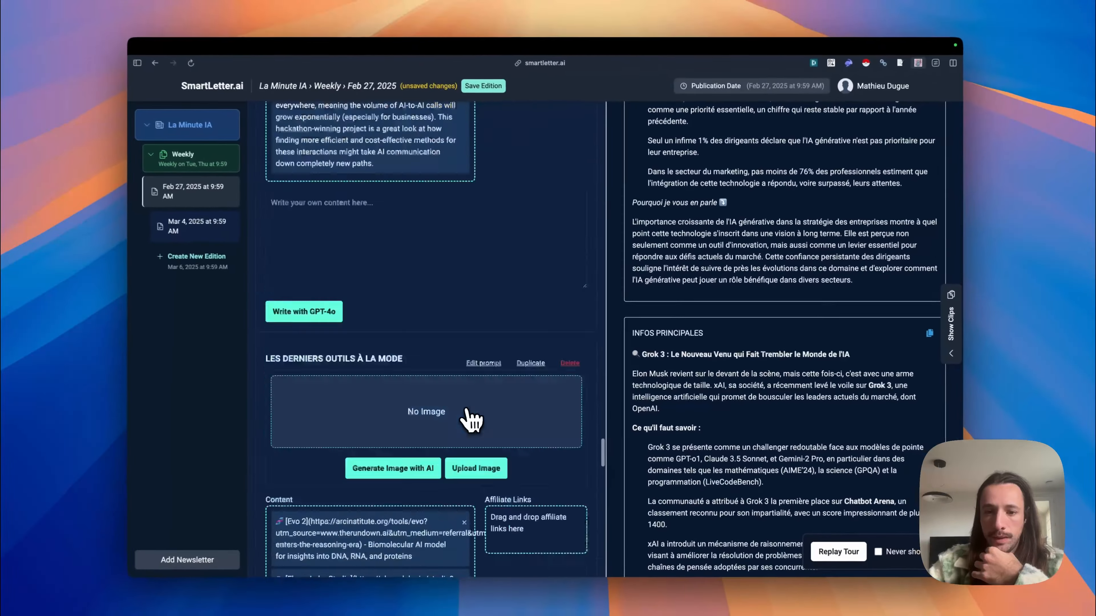
Step: Use the available clipped charts as images for the Claude 3.7 Sonnet and Bain survey INFOS PRINCIPALES sections
{"action": "scroll", "coordinate": [475, 418], "scroll_direction": "down", "scroll_amount": 15}
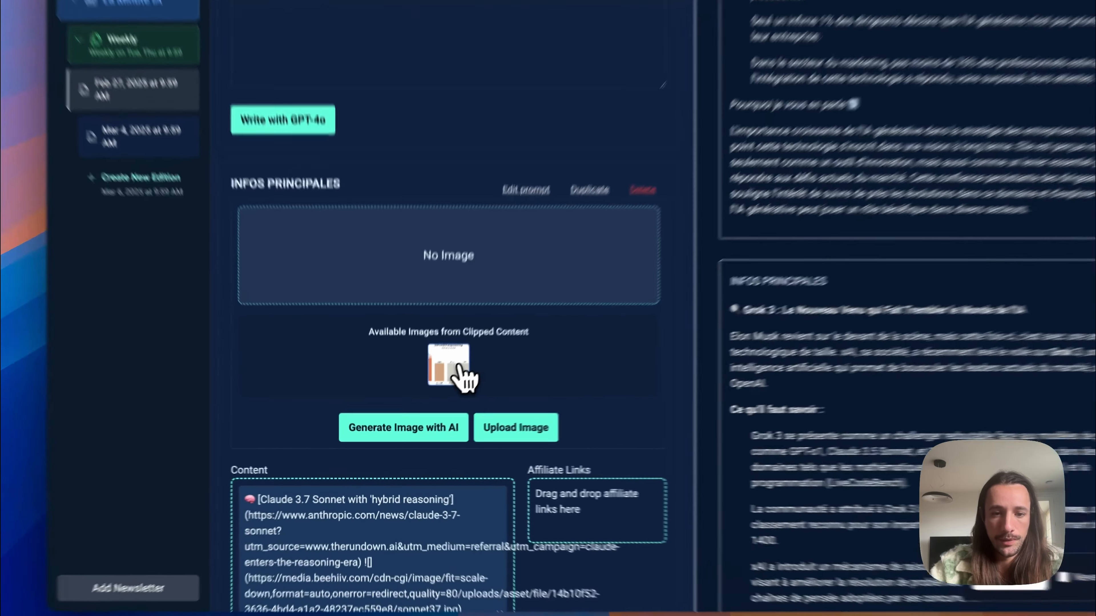
{"action": "left_click", "coordinate": [429, 395]}
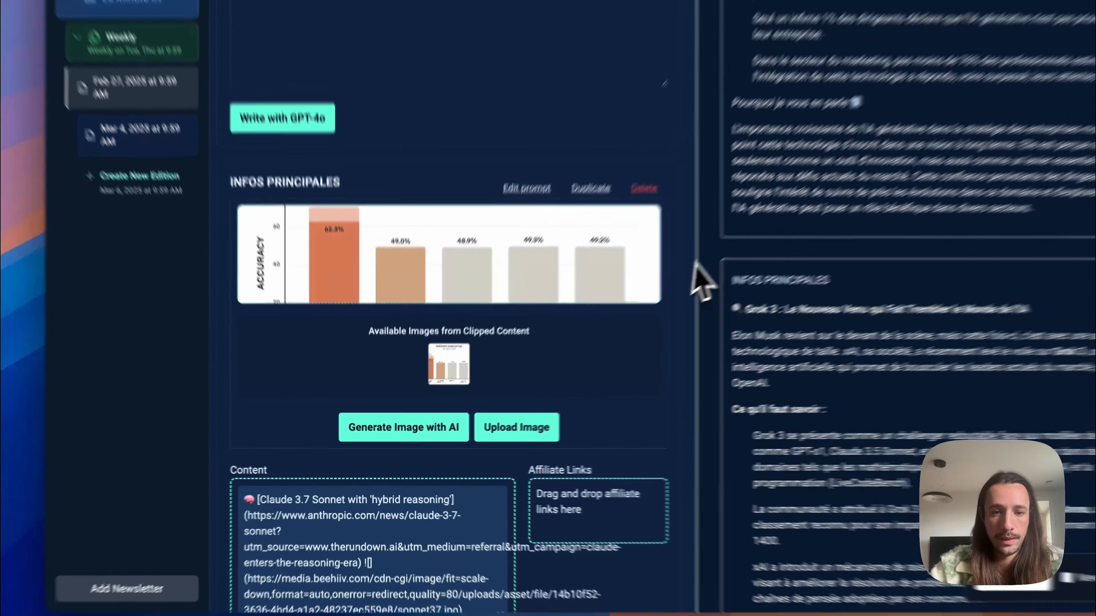
{"action": "scroll", "coordinate": [991, 252], "scroll_direction": "up", "scroll_amount": 18}
{"action": "scroll", "coordinate": [974, 258], "scroll_direction": "down", "scroll_amount": 7}
{"action": "scroll", "coordinate": [965, 244], "scroll_direction": "up", "scroll_amount": 9}
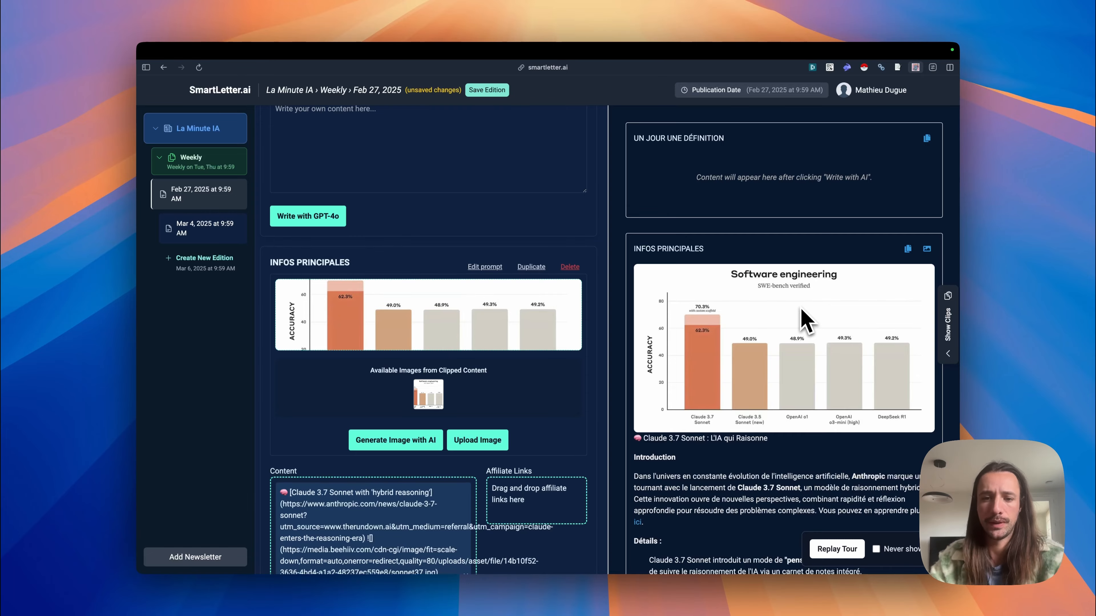
{"action": "scroll", "coordinate": [484, 362], "scroll_direction": "down", "scroll_amount": 10}
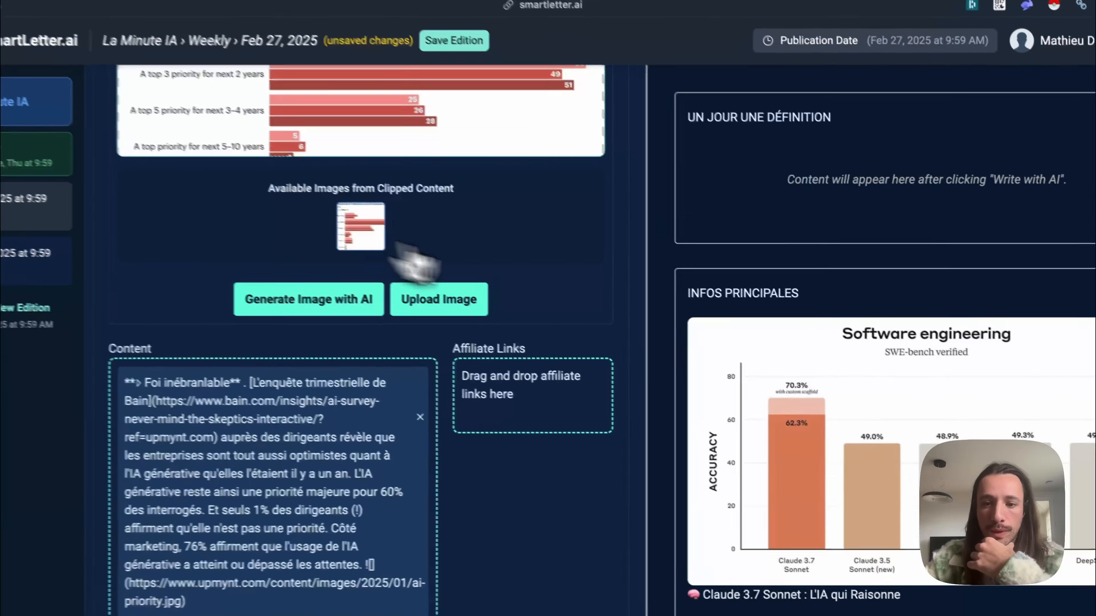
{"action": "scroll", "coordinate": [811, 345], "scroll_direction": "down", "scroll_amount": 10}
{"action": "scroll", "coordinate": [821, 354], "scroll_direction": "down", "scroll_amount": 1}
{"action": "scroll", "coordinate": [450, 384], "scroll_direction": "down", "scroll_amount": 12}
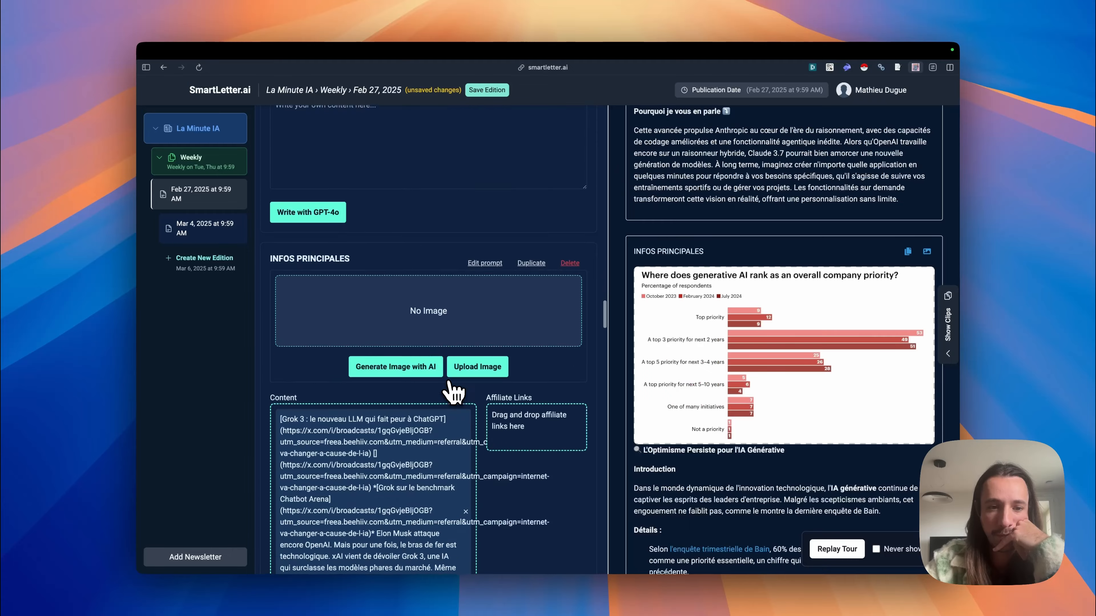
Step: Generate an AI image for the Grok 3 section and use the clipped images for APPRENEZ À MAITRISER L'IA and QUE DIT LA RECHERCHE
{"action": "scroll", "coordinate": [450, 385], "scroll_direction": "up", "scroll_amount": 3}
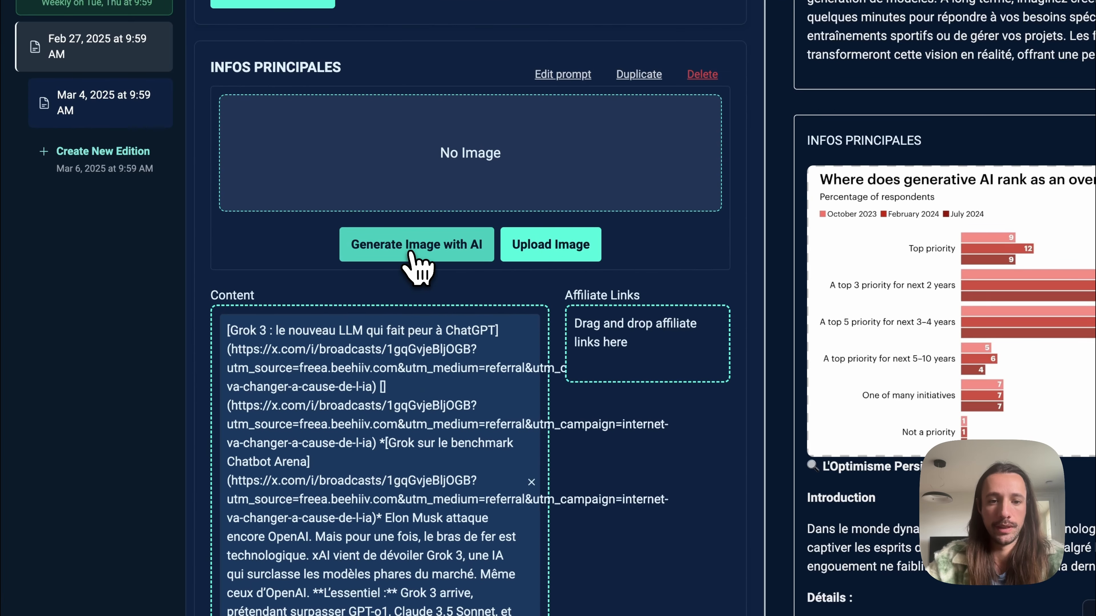
{"action": "left_click", "coordinate": [395, 285]}
{"action": "scroll", "coordinate": [801, 314], "scroll_direction": "down", "scroll_amount": 10}
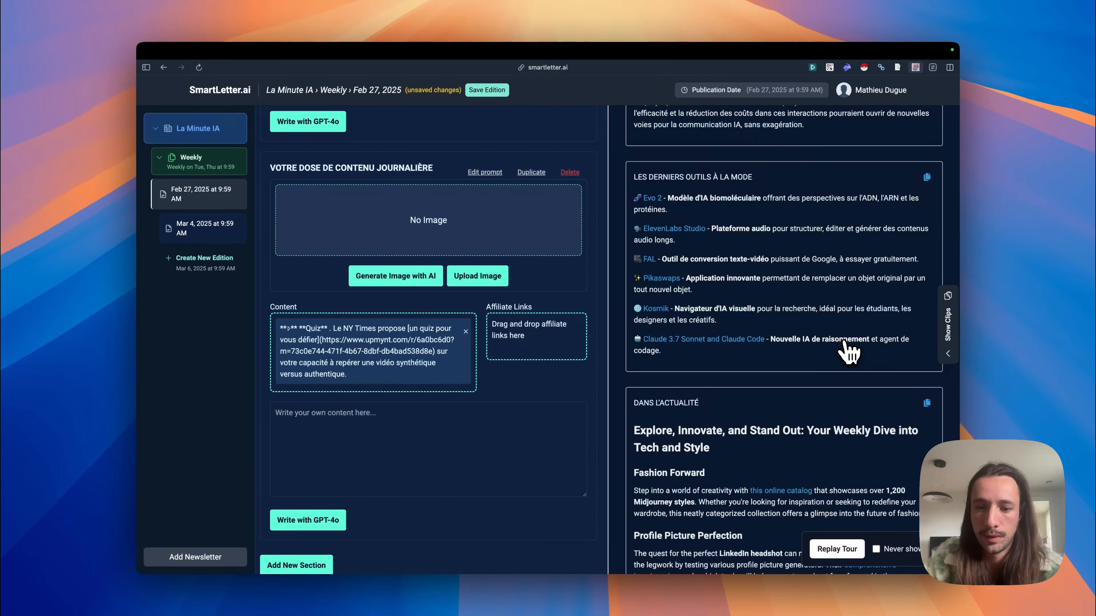
{"action": "scroll", "coordinate": [846, 351], "scroll_direction": "down", "scroll_amount": 15}
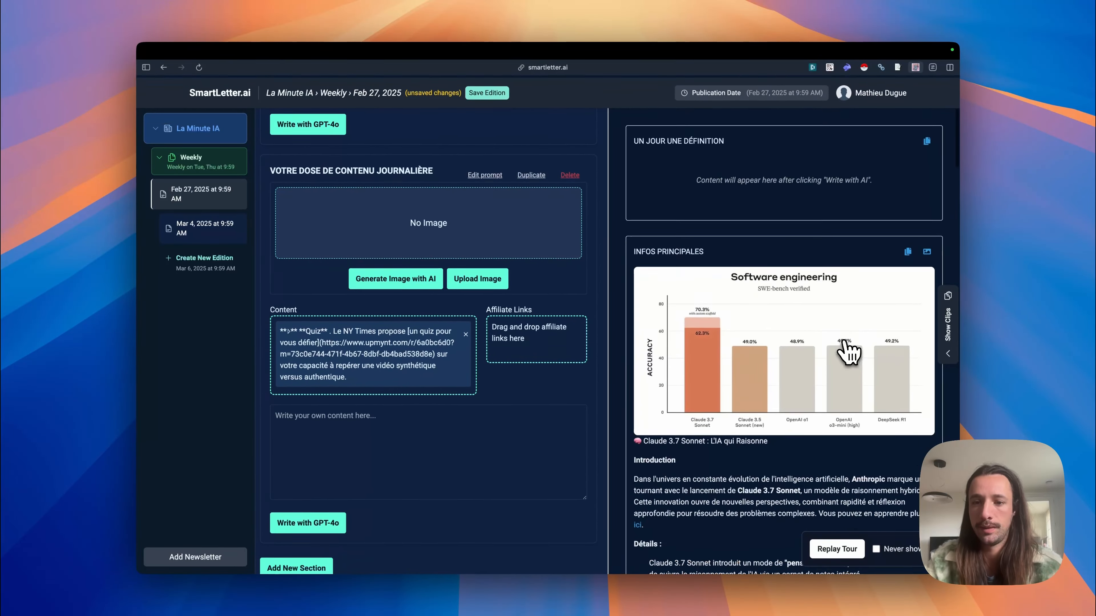
Step: Read through the generated Claude 3.7 Sonnet article in the preview and compare its conclusion with the extra instructions
{"action": "scroll", "coordinate": [699, 326], "scroll_direction": "up", "scroll_amount": 3}
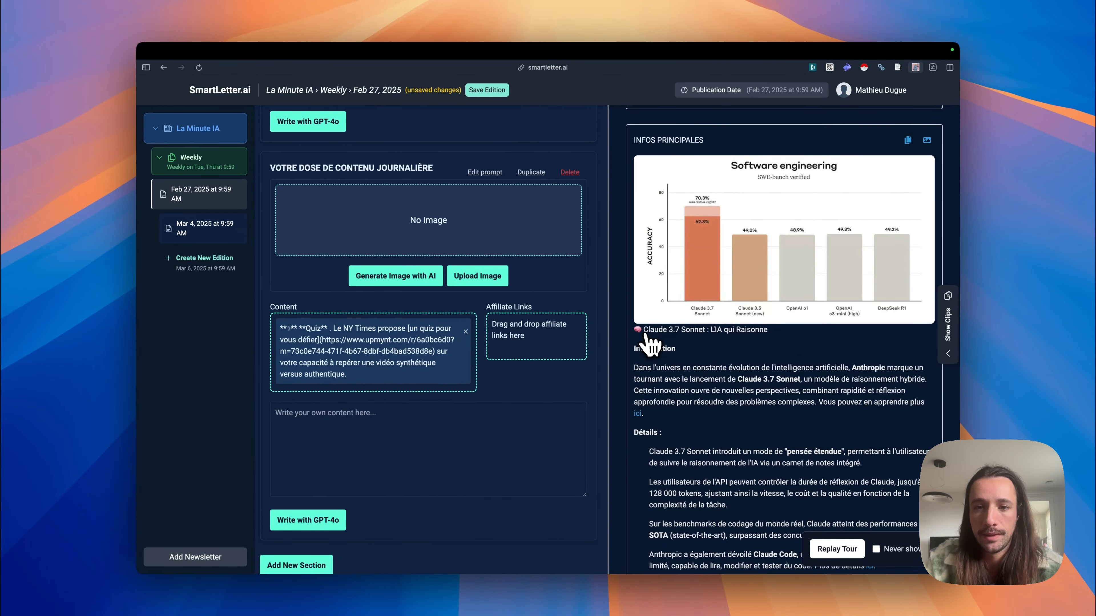
{"action": "scroll", "coordinate": [740, 271], "scroll_direction": "down", "scroll_amount": 3}
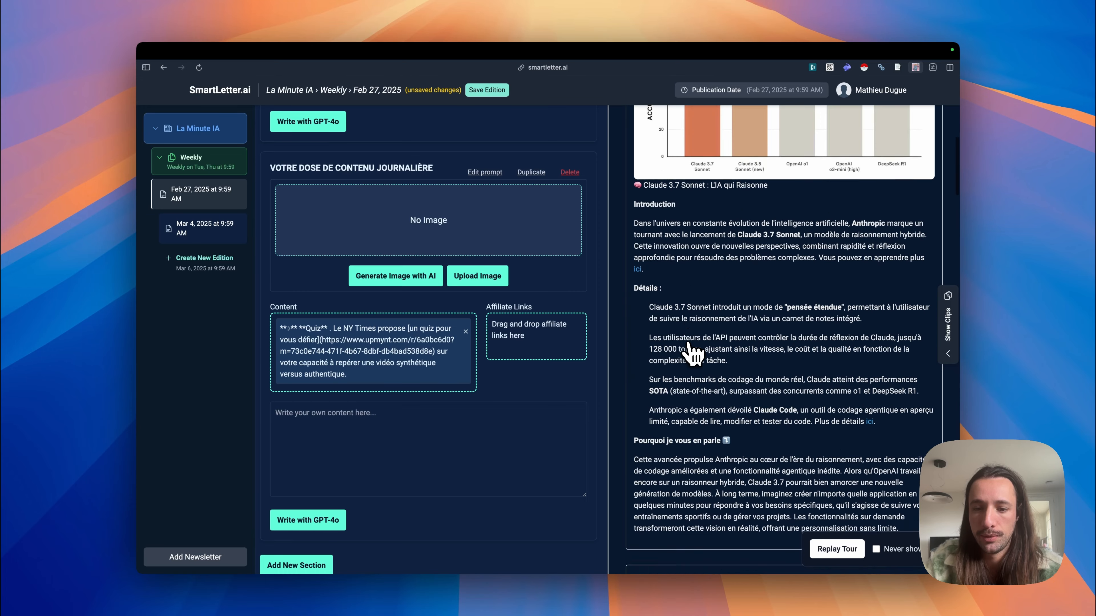
{"action": "scroll", "coordinate": [733, 311], "scroll_direction": "down", "scroll_amount": 2}
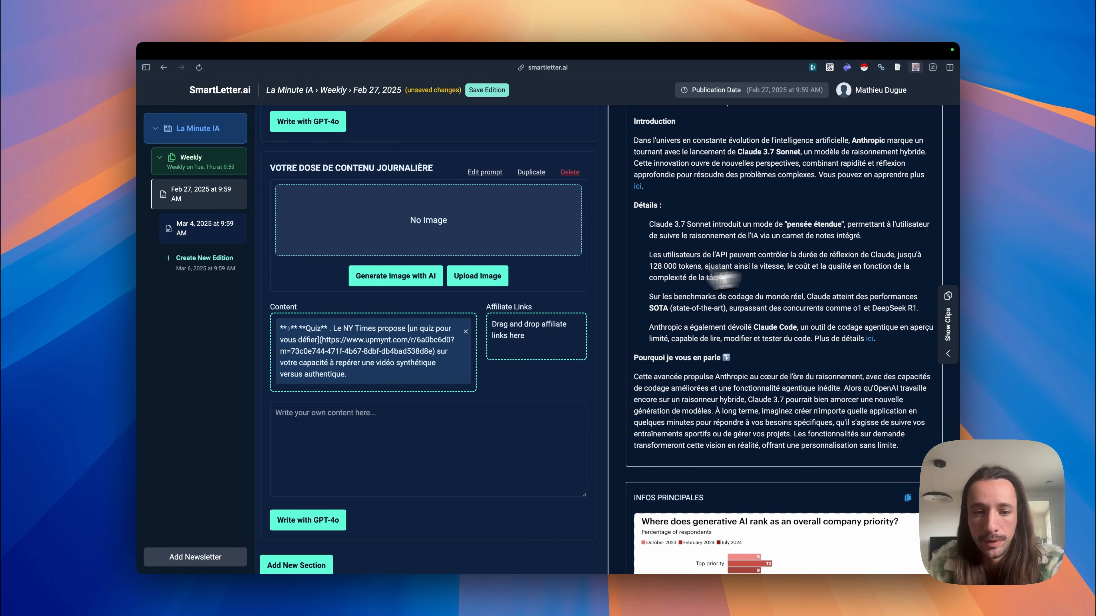
{"action": "scroll", "coordinate": [391, 315], "scroll_direction": "down", "scroll_amount": 7}
{"action": "scroll", "coordinate": [390, 318], "scroll_direction": "up", "scroll_amount": 10}
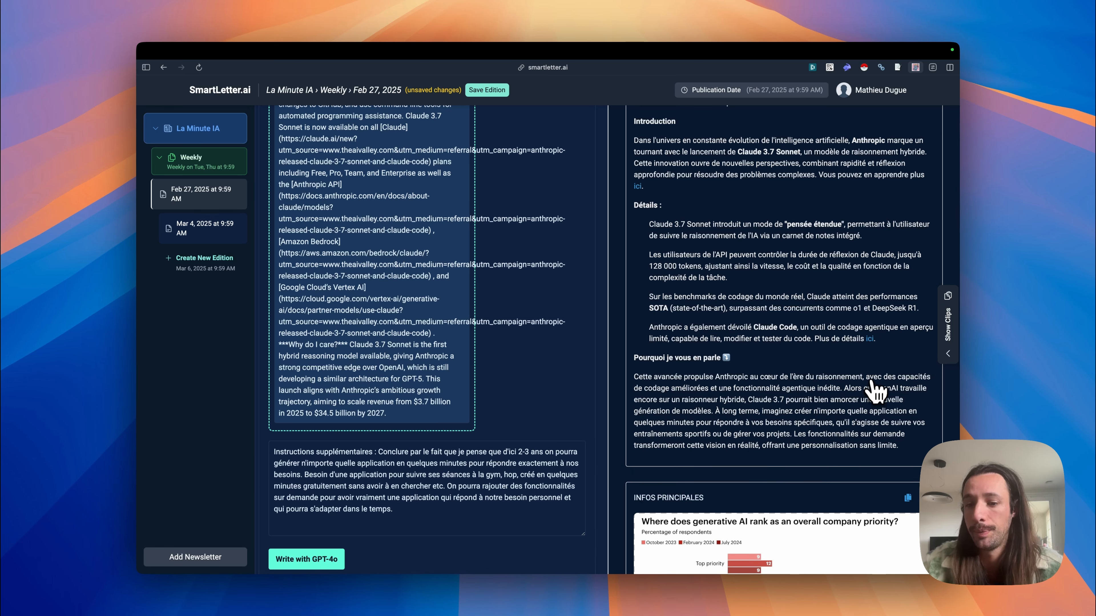
{"action": "scroll", "coordinate": [874, 389], "scroll_direction": "down", "scroll_amount": 1}
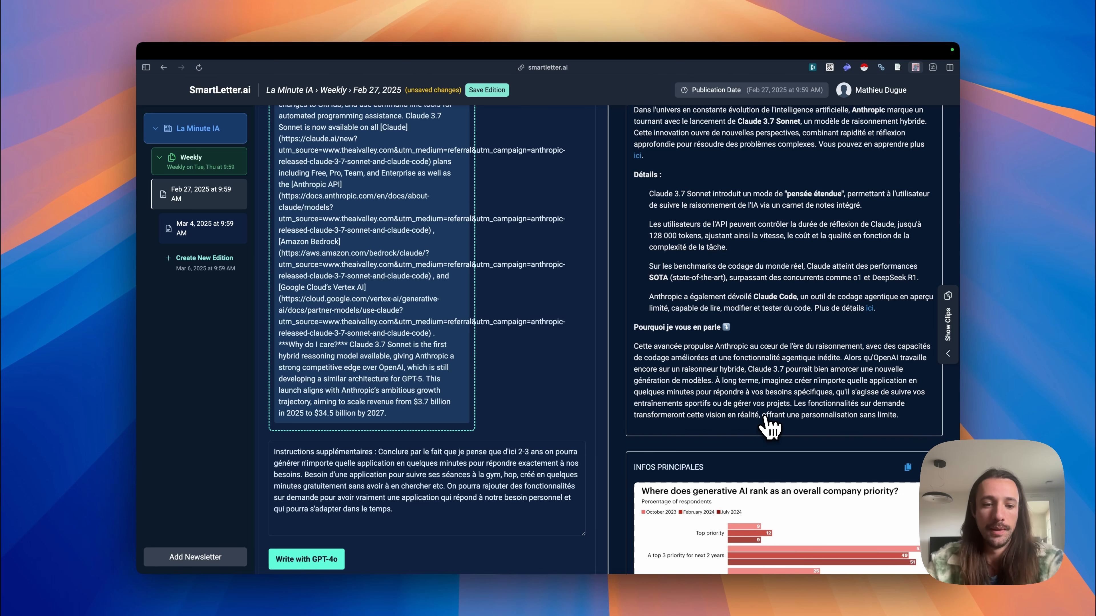
{"action": "scroll", "coordinate": [750, 323], "scroll_direction": "down", "scroll_amount": 15}
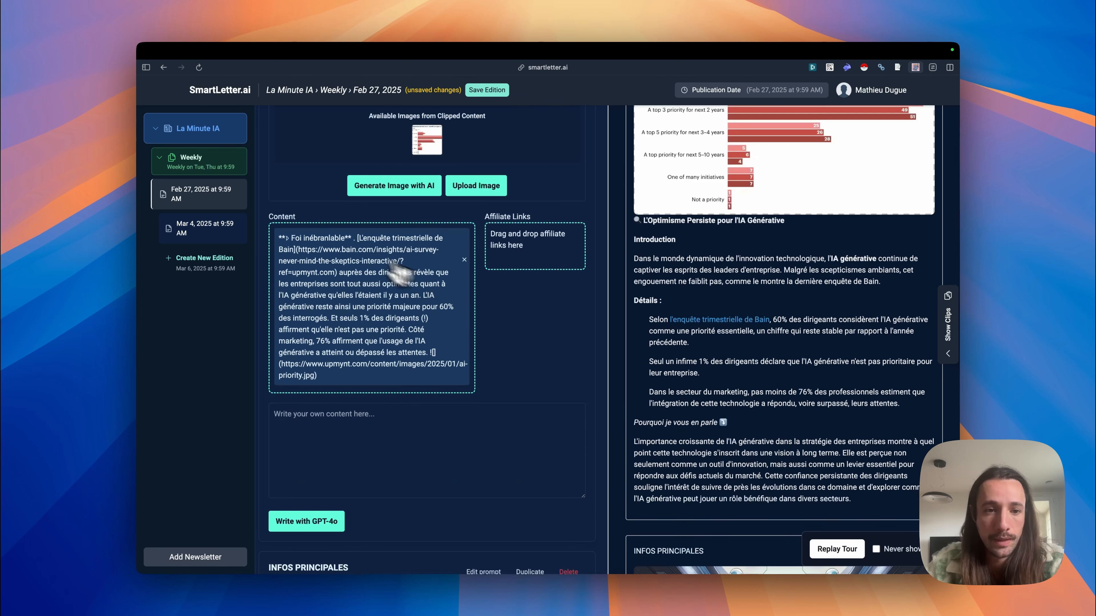
Step: Review the texts and images of the Bain survey, Grok 3, APPRENEZ À MAITRISER L'IA and QUE DIT LA RECHERCHE sections in the preview
{"action": "scroll", "coordinate": [777, 307], "scroll_direction": "down", "scroll_amount": 1}
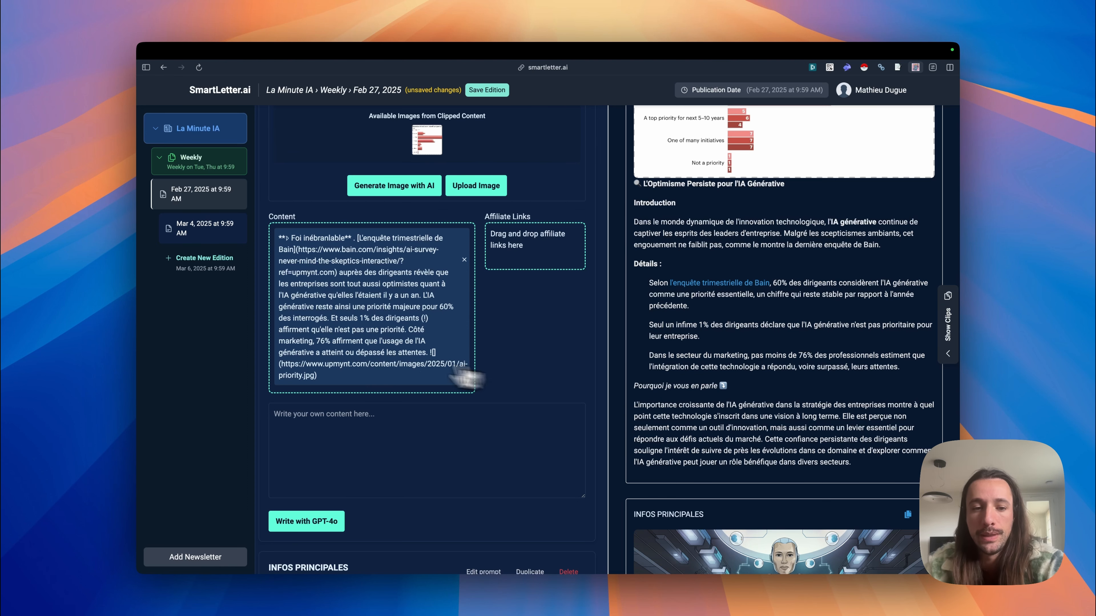
{"action": "scroll", "coordinate": [717, 357], "scroll_direction": "down", "scroll_amount": 8}
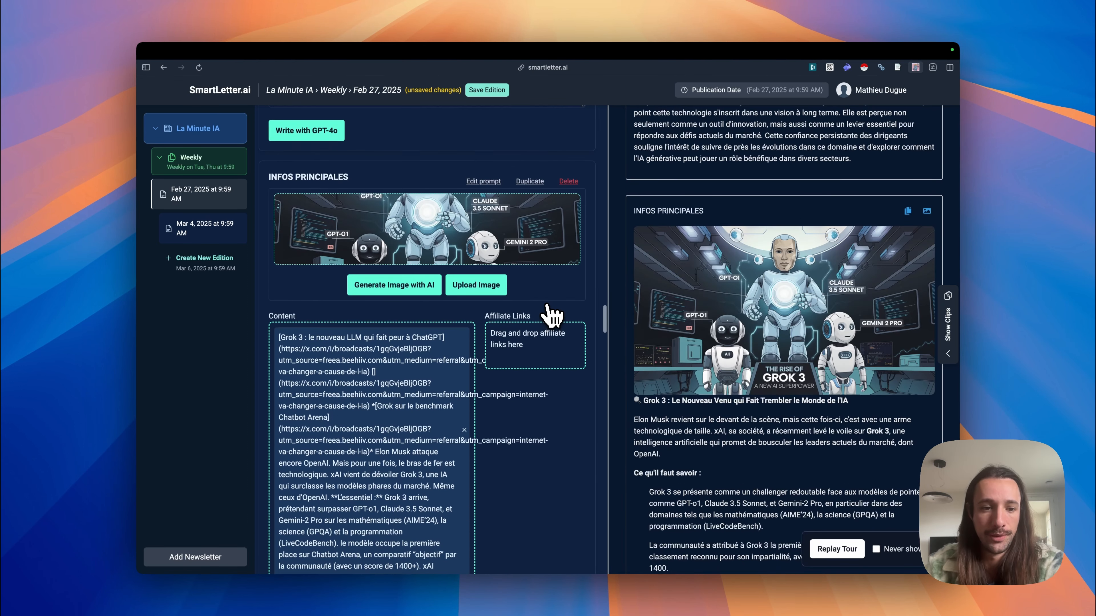
{"action": "scroll", "coordinate": [380, 421], "scroll_direction": "down", "scroll_amount": 20}
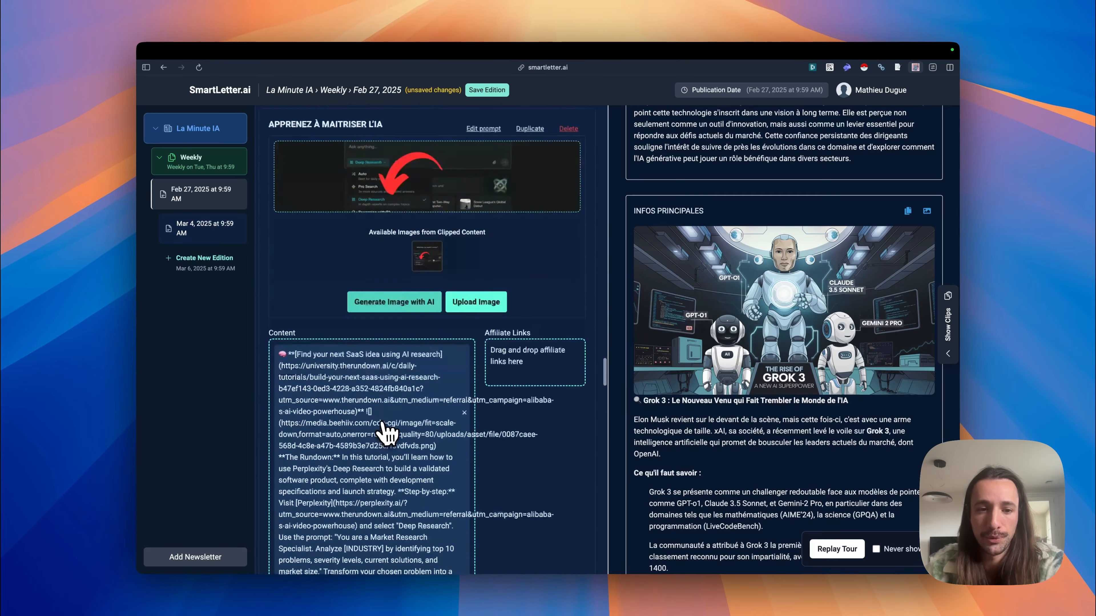
{"action": "scroll", "coordinate": [380, 421], "scroll_direction": "up", "scroll_amount": 19}
{"action": "scroll", "coordinate": [741, 319], "scroll_direction": "down", "scroll_amount": 1}
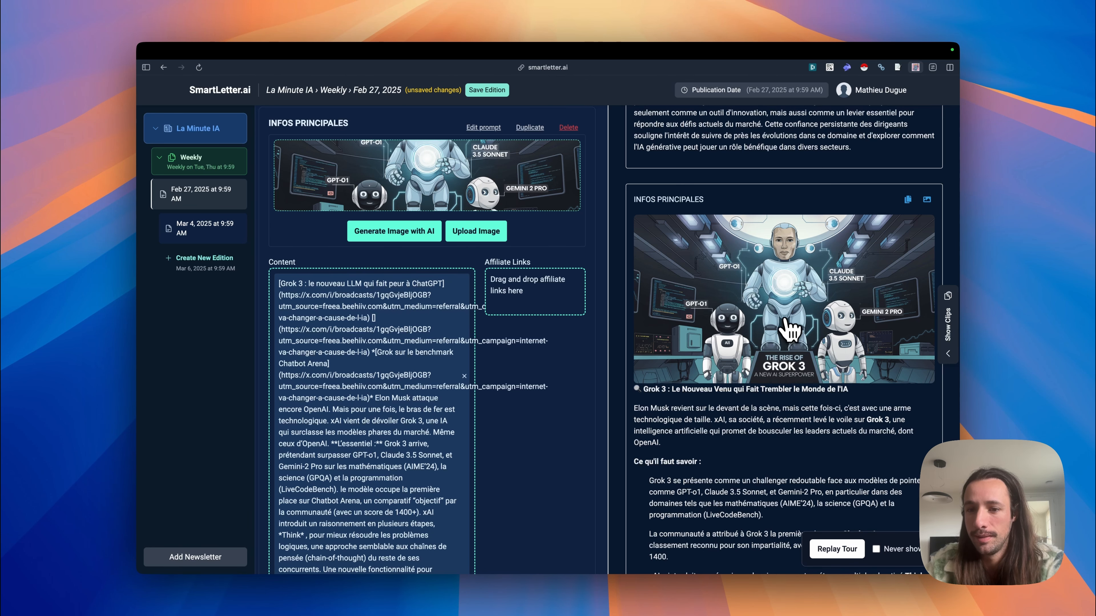
{"action": "scroll", "coordinate": [789, 253], "scroll_direction": "up", "scroll_amount": 5}
{"action": "scroll", "coordinate": [790, 255], "scroll_direction": "down", "scroll_amount": 5}
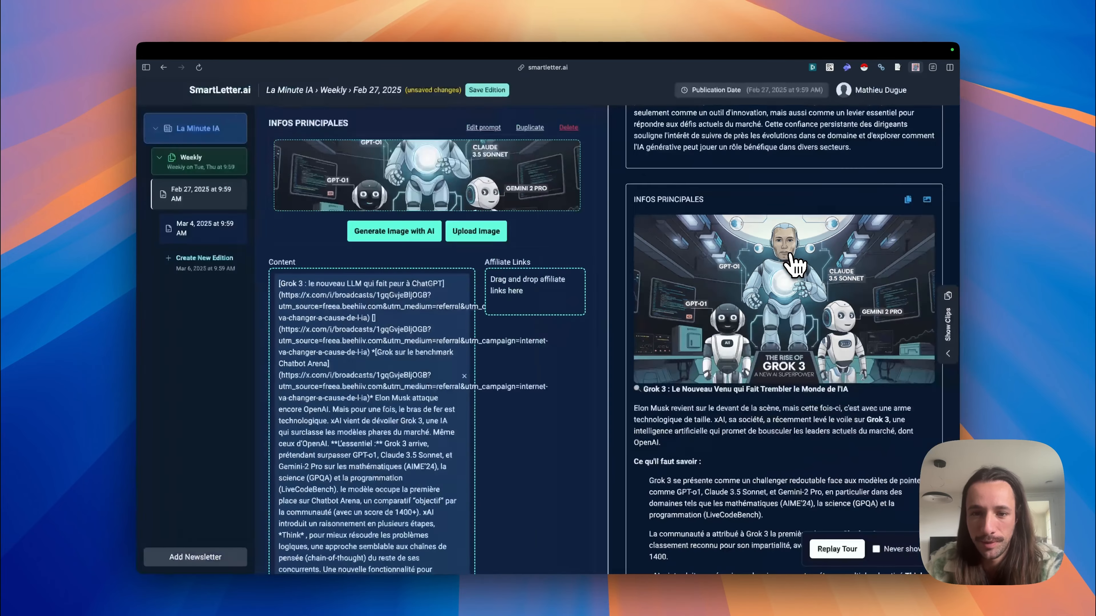
{"action": "scroll", "coordinate": [791, 256], "scroll_direction": "down", "scroll_amount": 2}
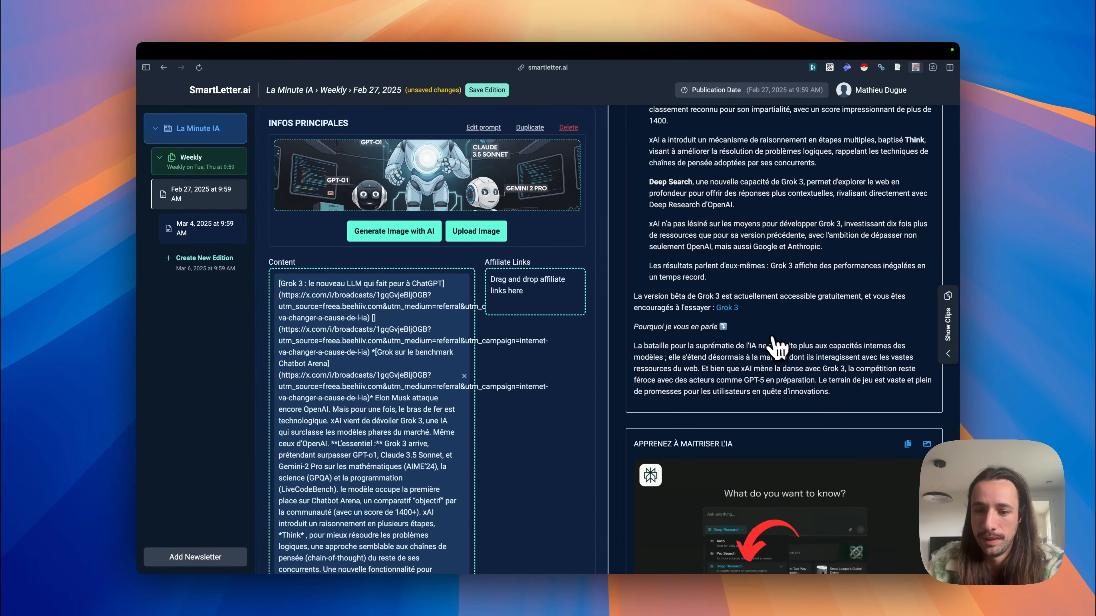
{"action": "scroll", "coordinate": [774, 346], "scroll_direction": "down", "scroll_amount": 8}
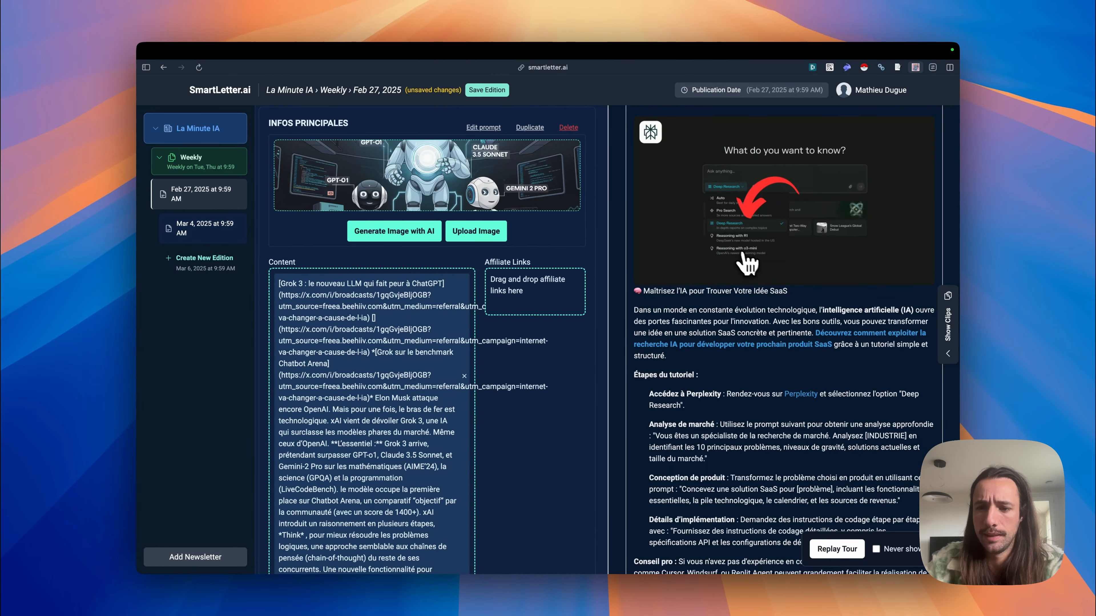
{"action": "scroll", "coordinate": [757, 265], "scroll_direction": "down", "scroll_amount": 10}
Step: Switch to another browser tab and open the beehiiv site and its publication dashboard
{"action": "mouse_move", "coordinate": [138, 202]}
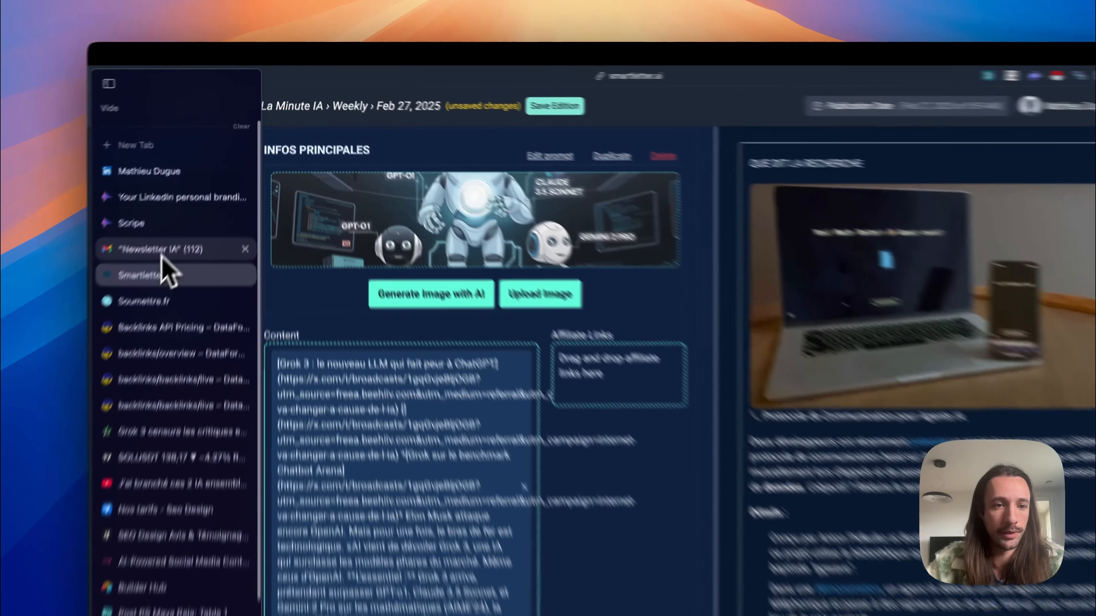
{"action": "left_click", "coordinate": [198, 199]}
{"action": "left_click", "coordinate": [545, 68]}
{"action": "type", "text": "beeh"}
{"action": "key", "text": "Return"}
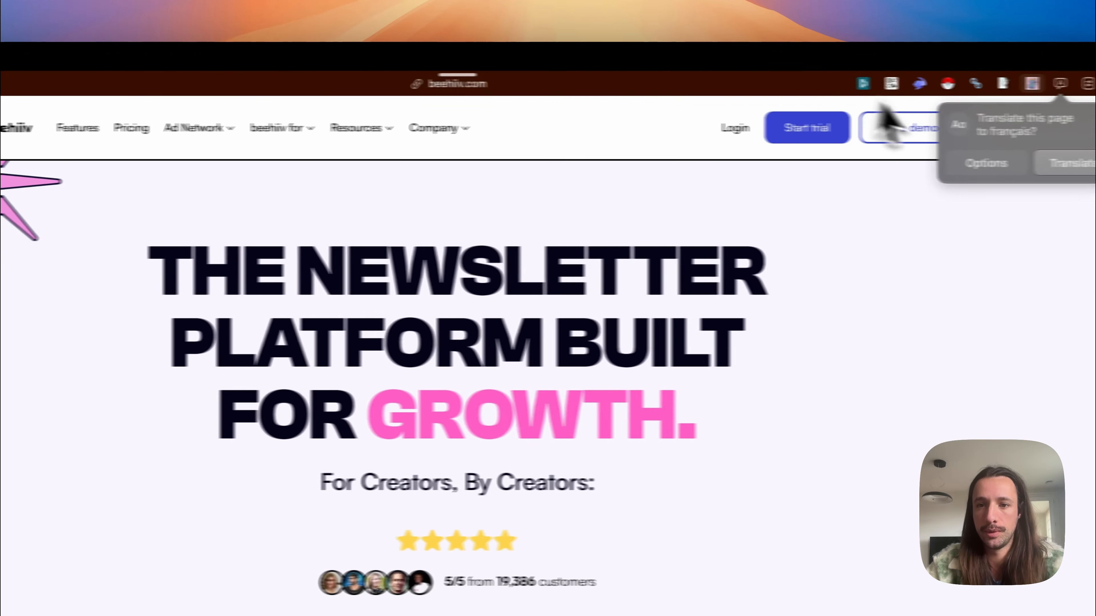
{"action": "left_click", "coordinate": [738, 131]}
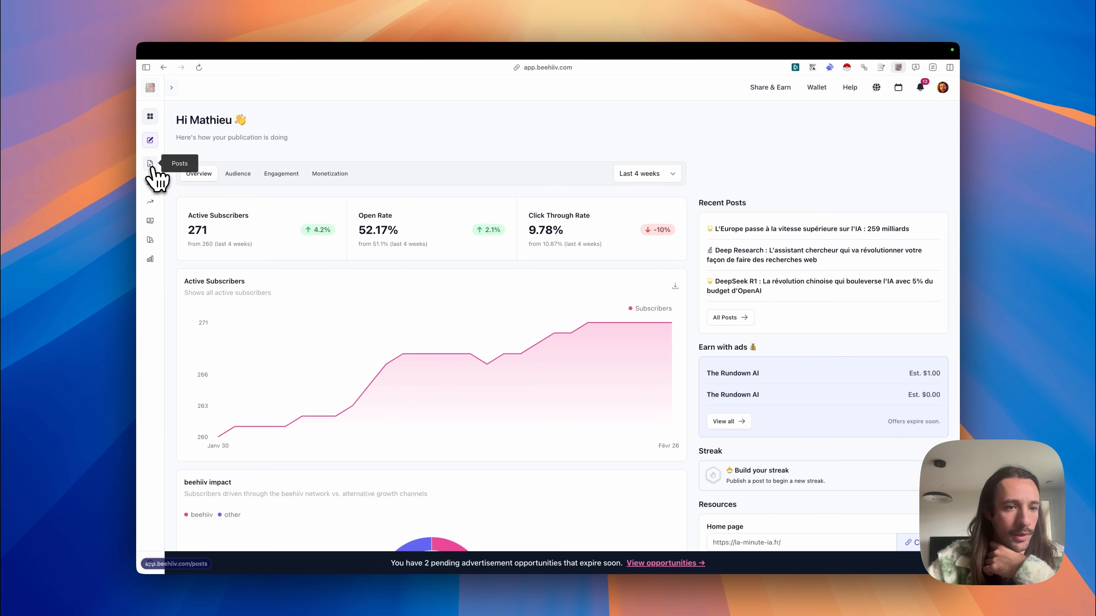
Step: Open the posts list and start a new post with the newsletter's template layout
{"action": "left_click", "coordinate": [151, 166]}
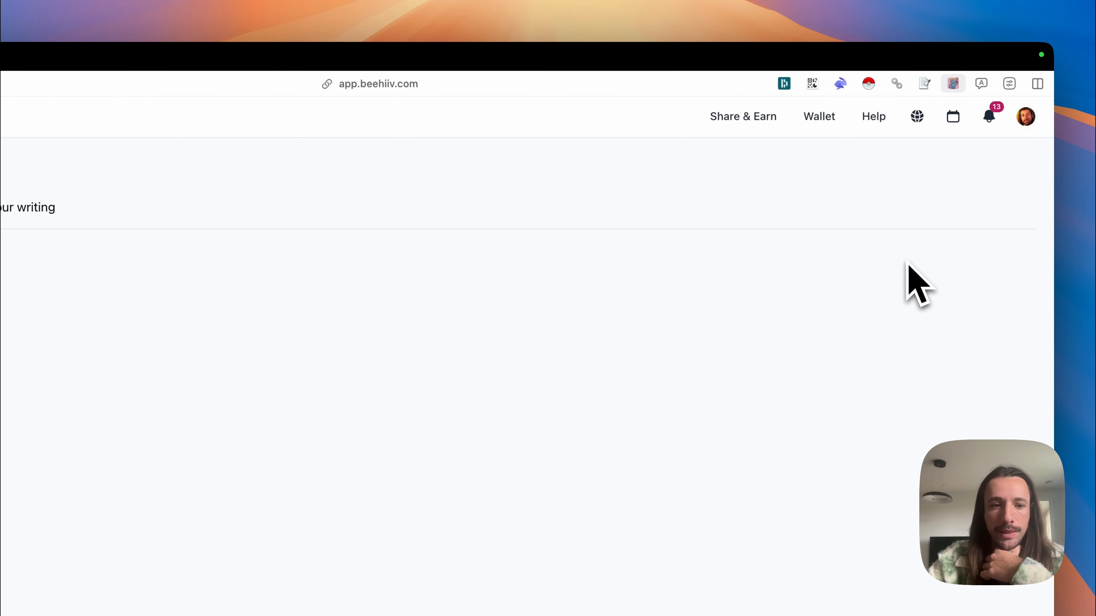
{"action": "left_click", "coordinate": [931, 173]}
{"action": "left_click", "coordinate": [876, 204]}
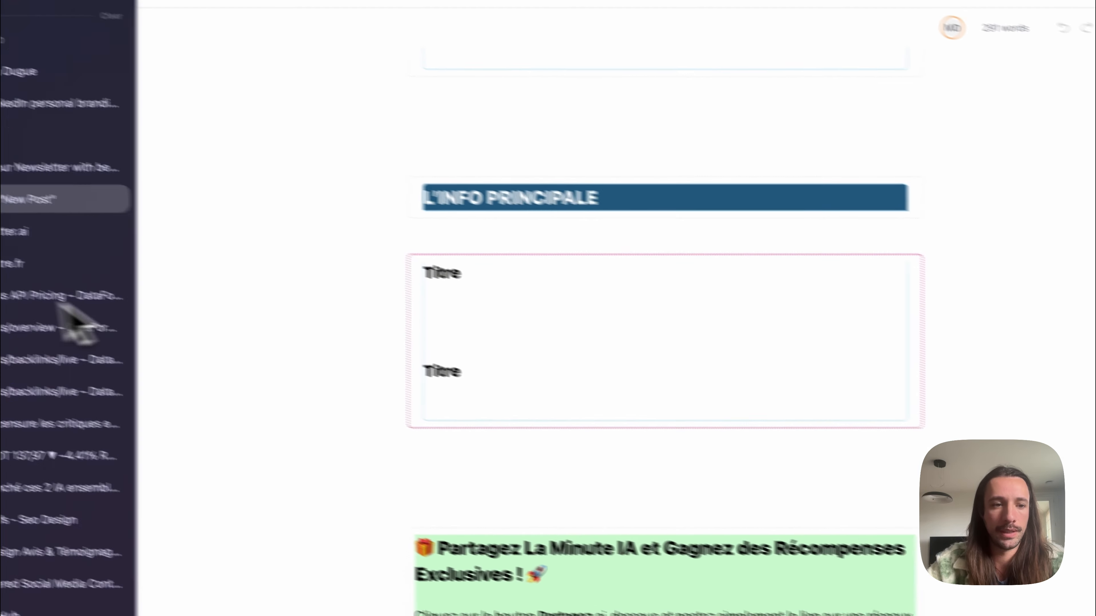
Step: Switch back to SmartLetter.ai and copy the Claude 3.7 Sonnet INFOS PRINCIPALES text from the preview
{"action": "left_click", "coordinate": [147, 254]}
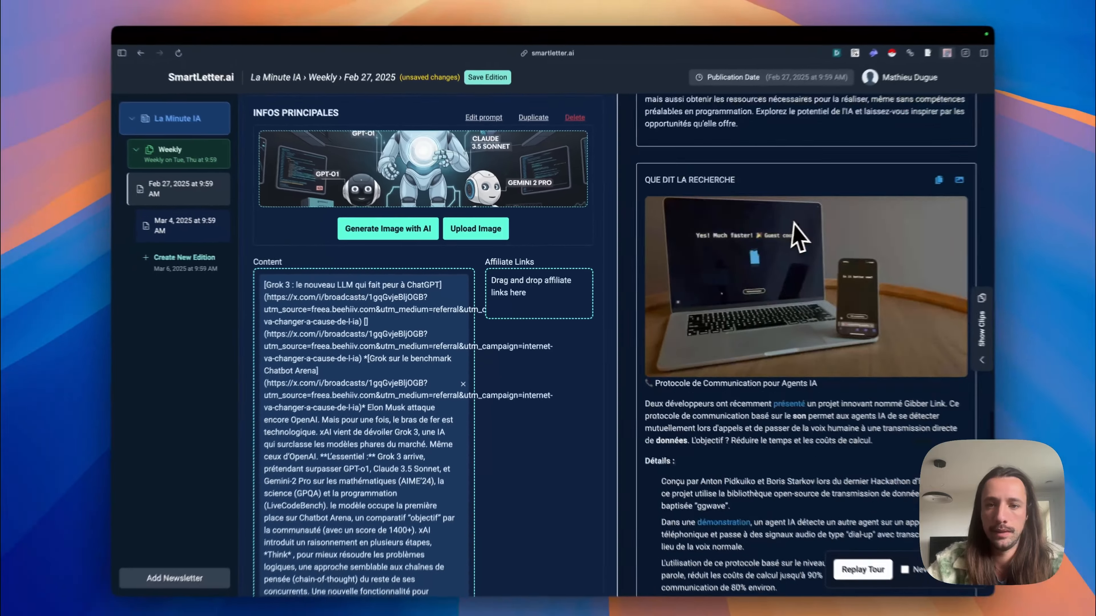
{"action": "scroll", "coordinate": [794, 222], "scroll_direction": "up", "scroll_amount": 15}
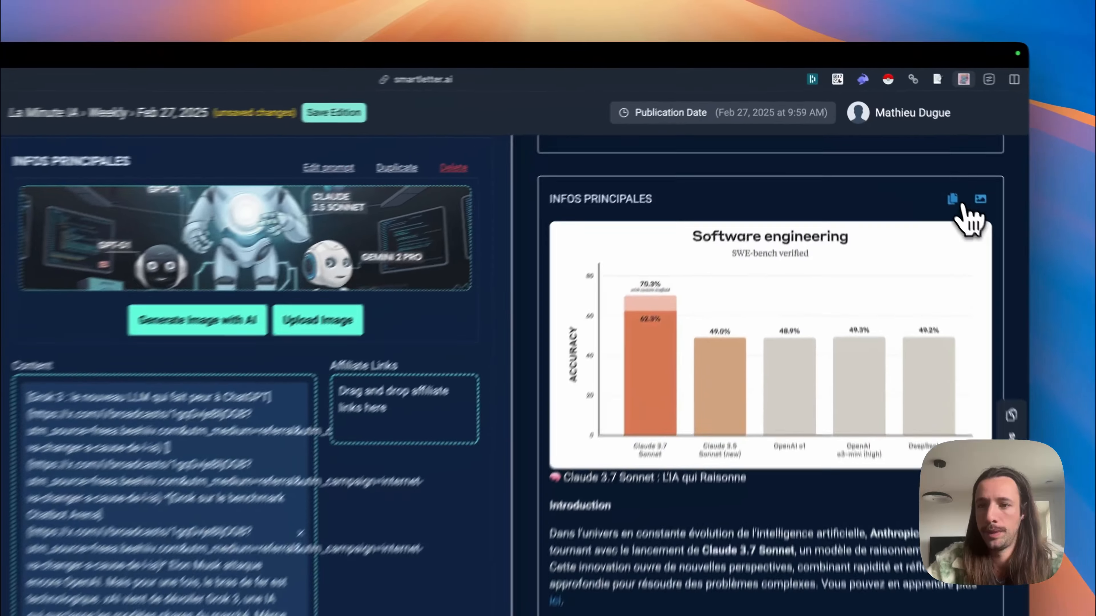
{"action": "left_click", "coordinate": [940, 142]}
Step: Return to the beehiiv draft and replace the placeholder title under L'INFO PRINCIPALE with the copied Claude 3.7 Sonnet article
{"action": "mouse_move", "coordinate": [125, 154]}
{"action": "left_click", "coordinate": [161, 208]}
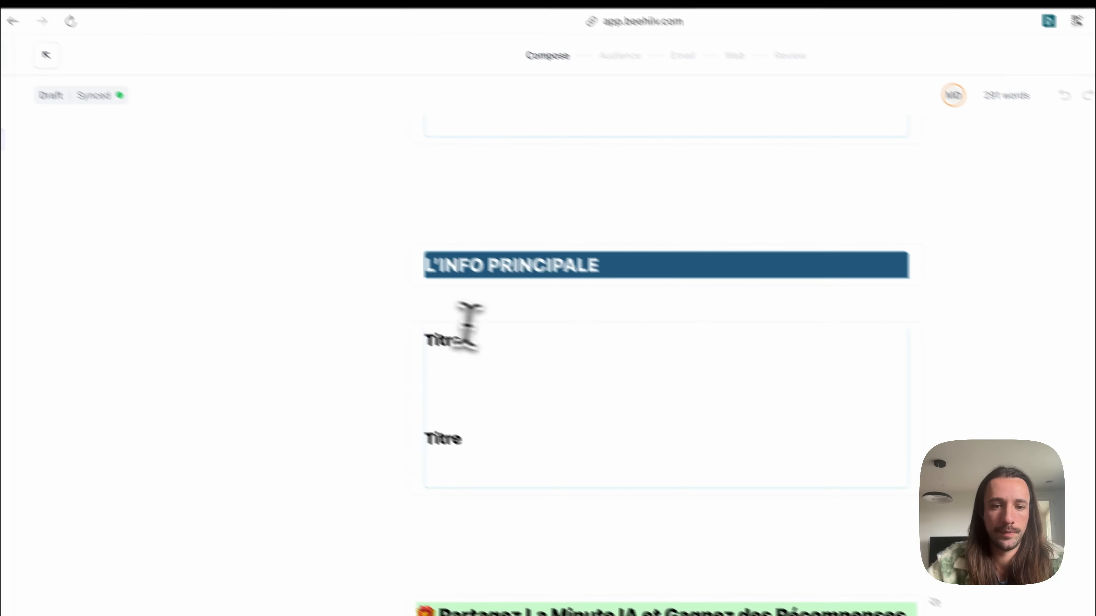
{"action": "left_click", "coordinate": [568, 415]}
{"action": "left_click", "coordinate": [569, 387]}
{"action": "key", "text": "BackSpace"}
{"action": "key", "text": "BackSpace"}
{"action": "key", "text": "BackSpace"}
{"action": "key", "text": "BackSpace"}
{"action": "key", "text": "BackSpace"}
{"action": "key", "text": "super+v"}
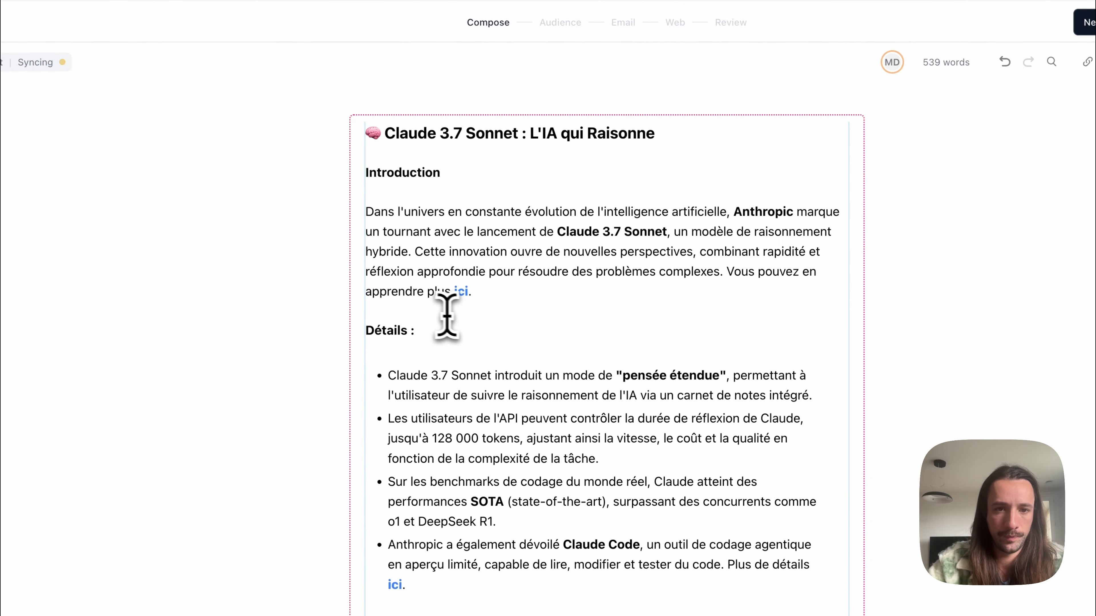
Step: Copy the Software engineering chart from SmartLetter and insert it under the Claude 3.7 Sonnet title in the beehiiv draft
{"action": "key", "text": "ctrl+Tab"}
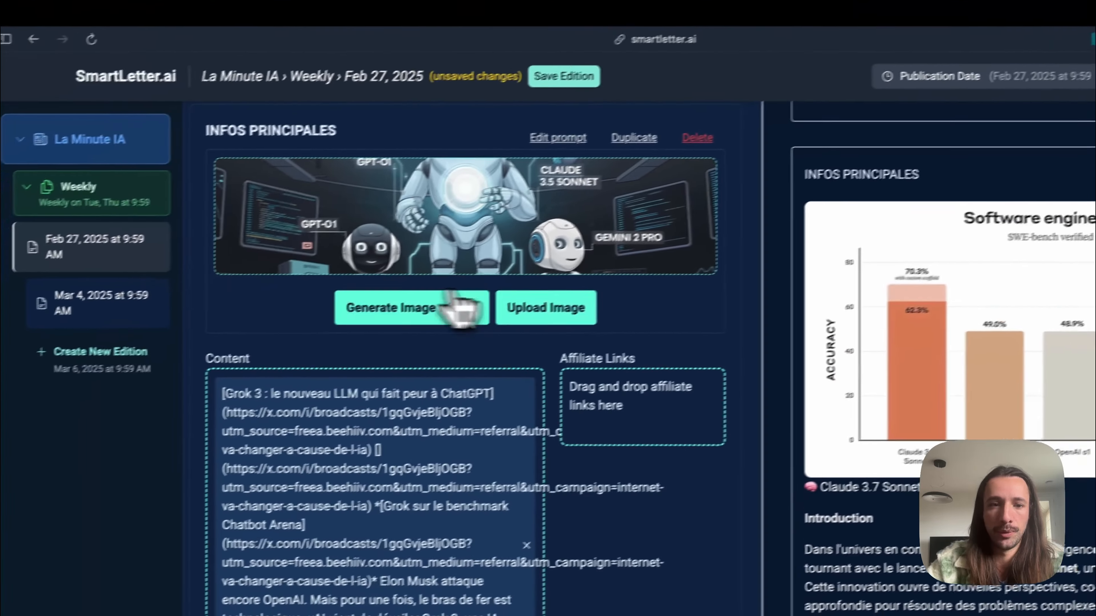
{"action": "mouse_move", "coordinate": [73, 257]}
{"action": "left_click", "coordinate": [121, 281]}
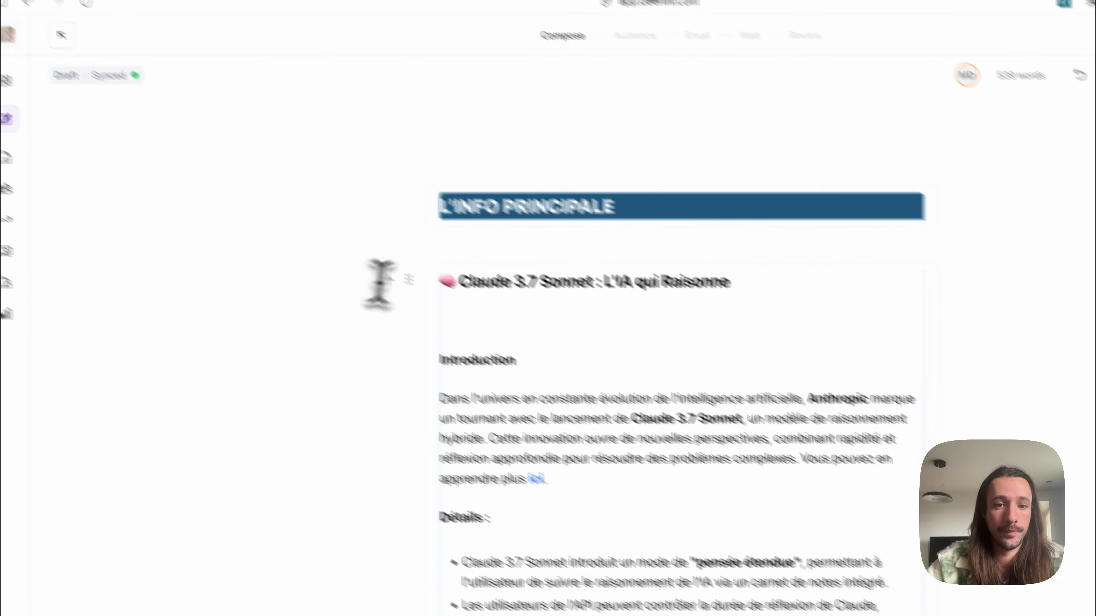
{"action": "left_click", "coordinate": [618, 355]}
{"action": "key", "text": "super+v"}
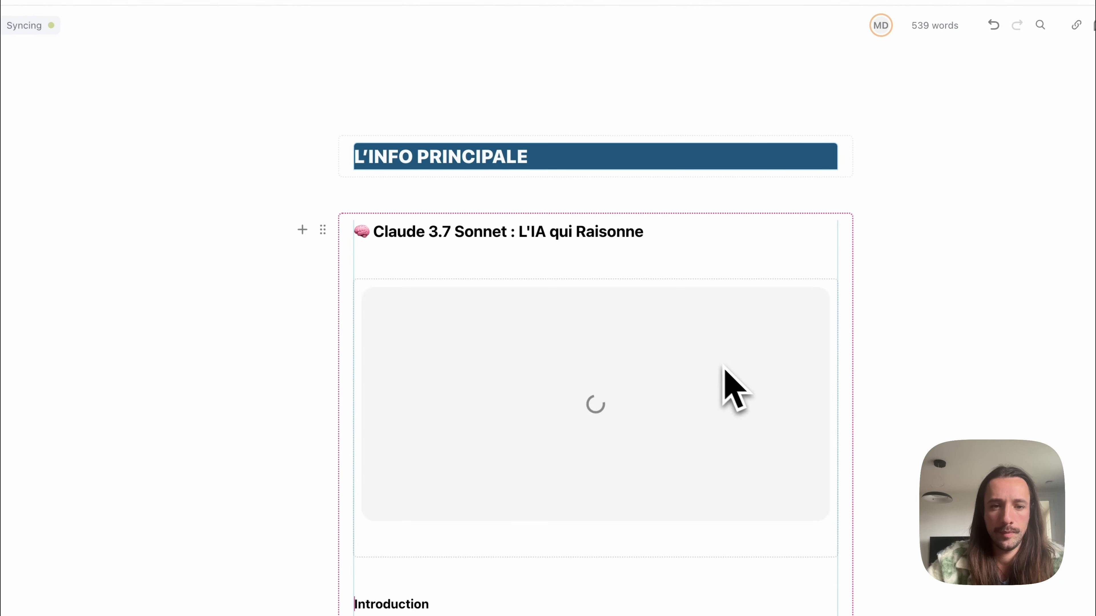
Step: Set the insertion point after the Claude 3.7 Sonnet article in the draft, and copy the Grok 3 article text in SmartLetter
{"action": "left_click", "coordinate": [432, 297]}
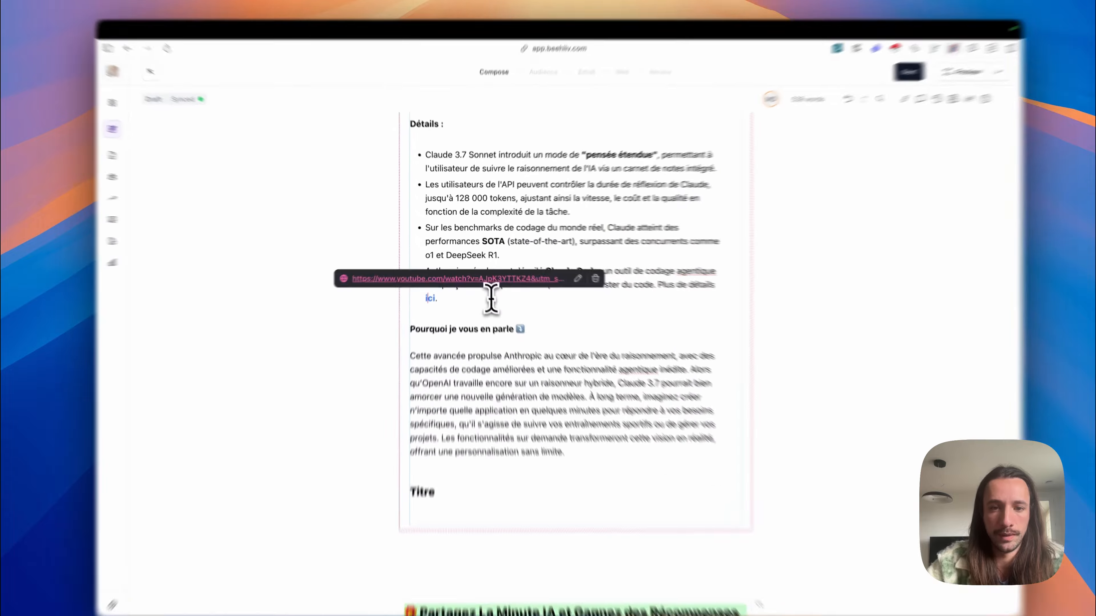
{"action": "left_click", "coordinate": [399, 279]}
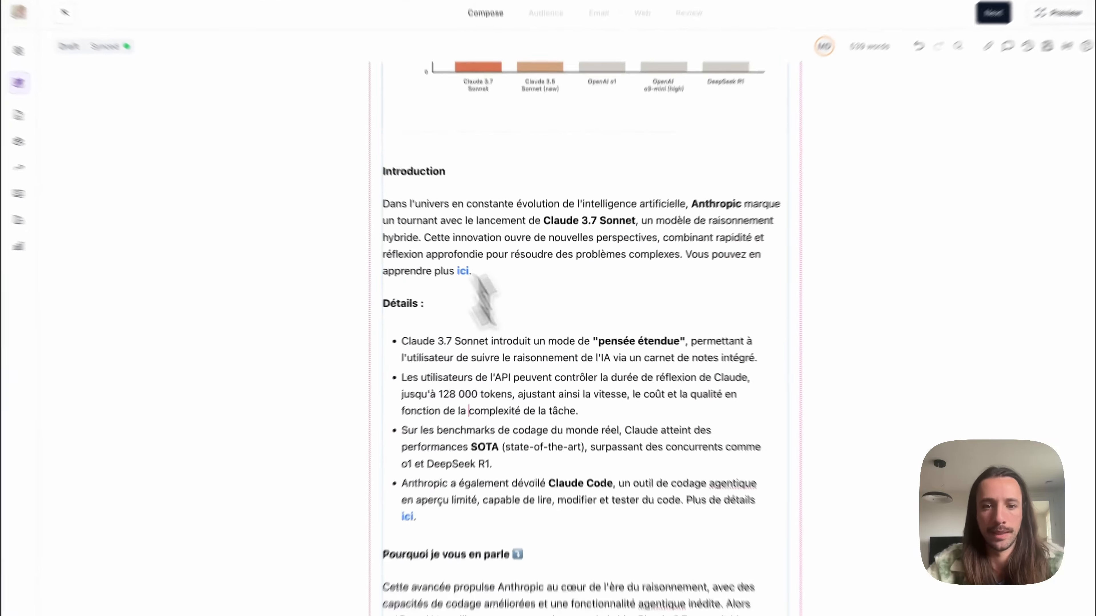
{"action": "left_click", "coordinate": [452, 279]}
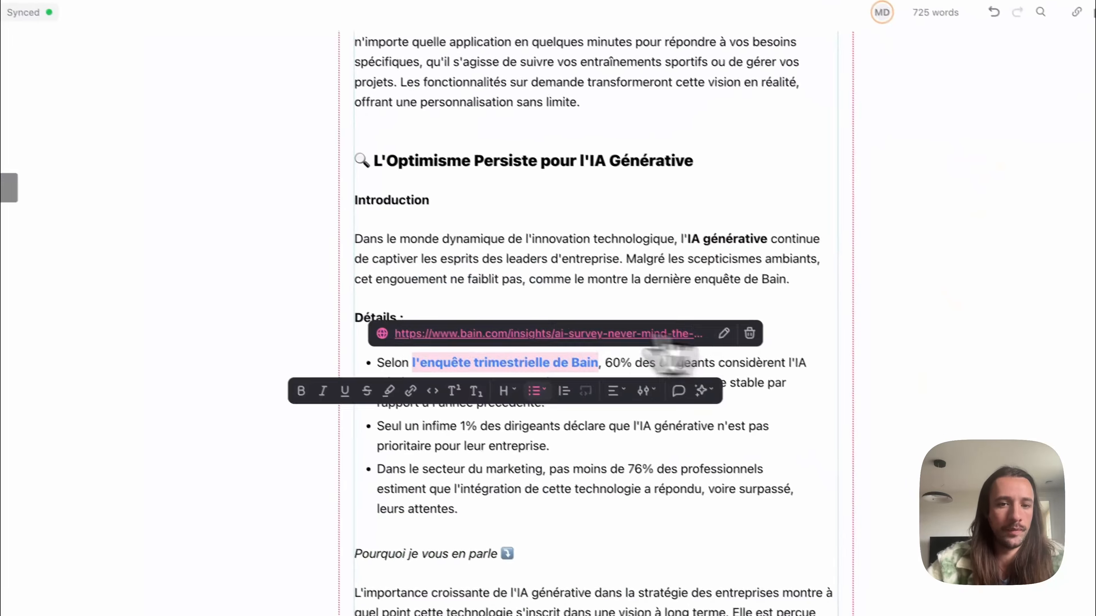
{"action": "key", "text": "Return"}
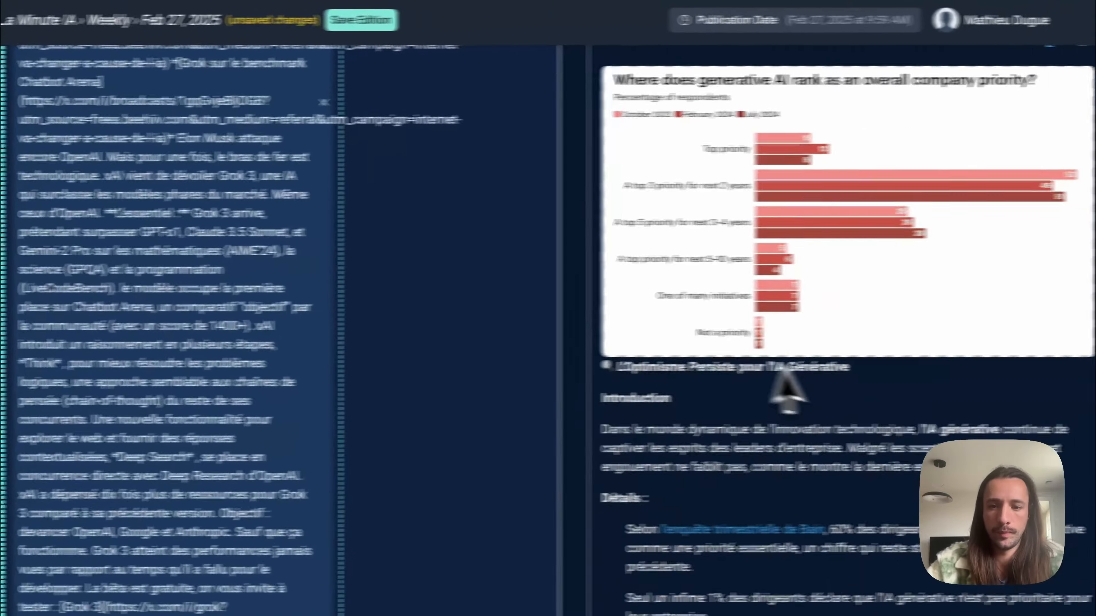
{"action": "scroll", "coordinate": [787, 380], "scroll_direction": "down", "scroll_amount": 10}
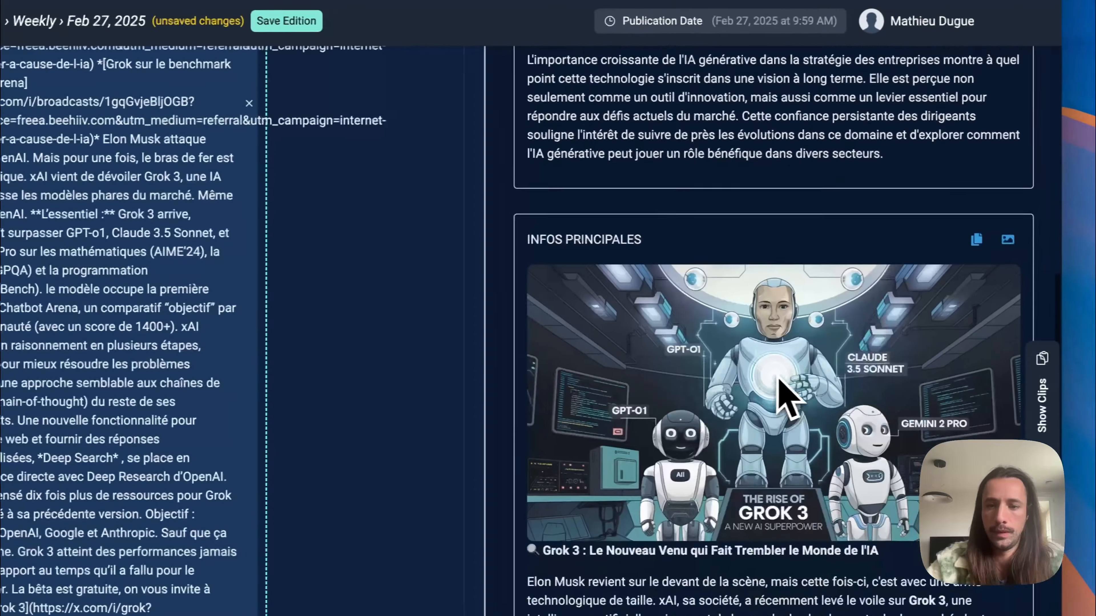
{"action": "left_click", "coordinate": [975, 241]}
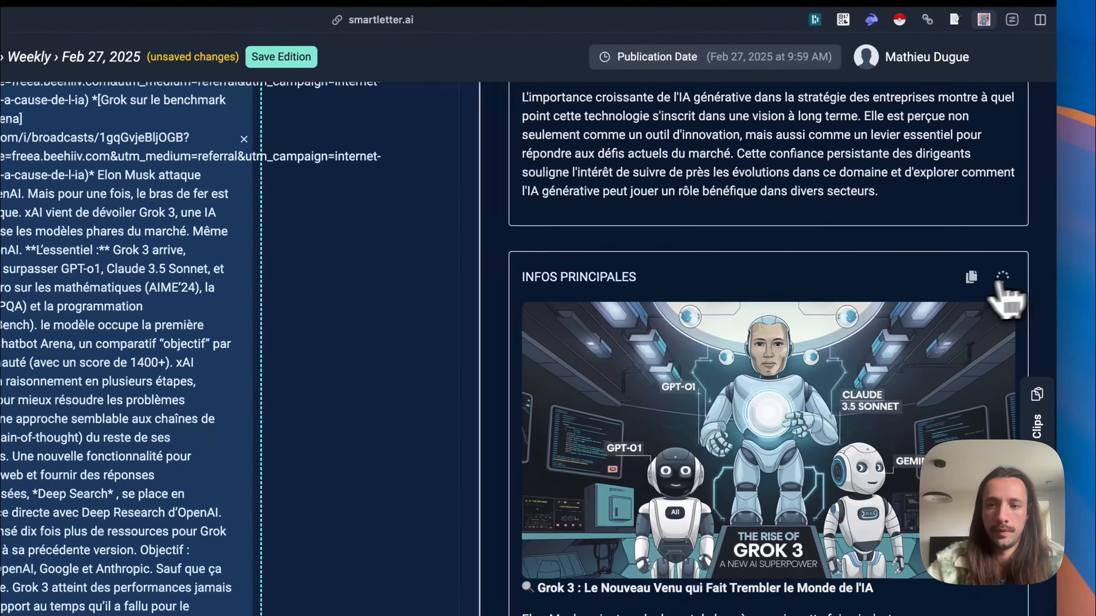
Step: Copy the Grok 3 illustration in SmartLetter and insert it below the Grok 3 title in the beehiiv draft
{"action": "left_click", "coordinate": [1030, 281]}
{"action": "mouse_move", "coordinate": [26, 295]}
{"action": "left_click", "coordinate": [114, 258]}
{"action": "scroll", "coordinate": [510, 325], "scroll_direction": "up", "scroll_amount": 7}
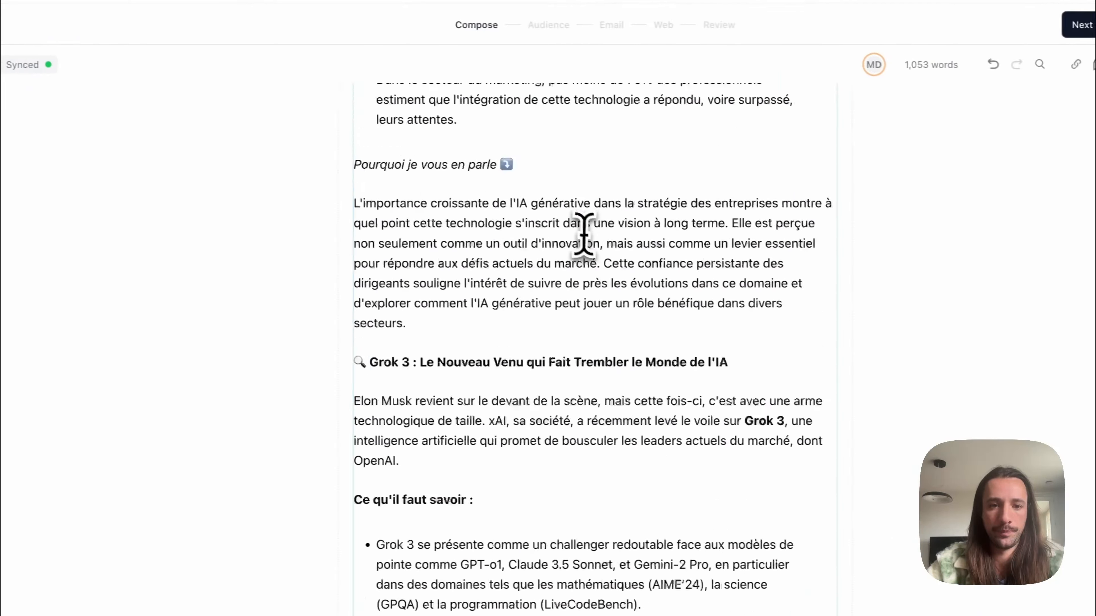
{"action": "left_click", "coordinate": [768, 369]}
{"action": "key", "text": "Return"}
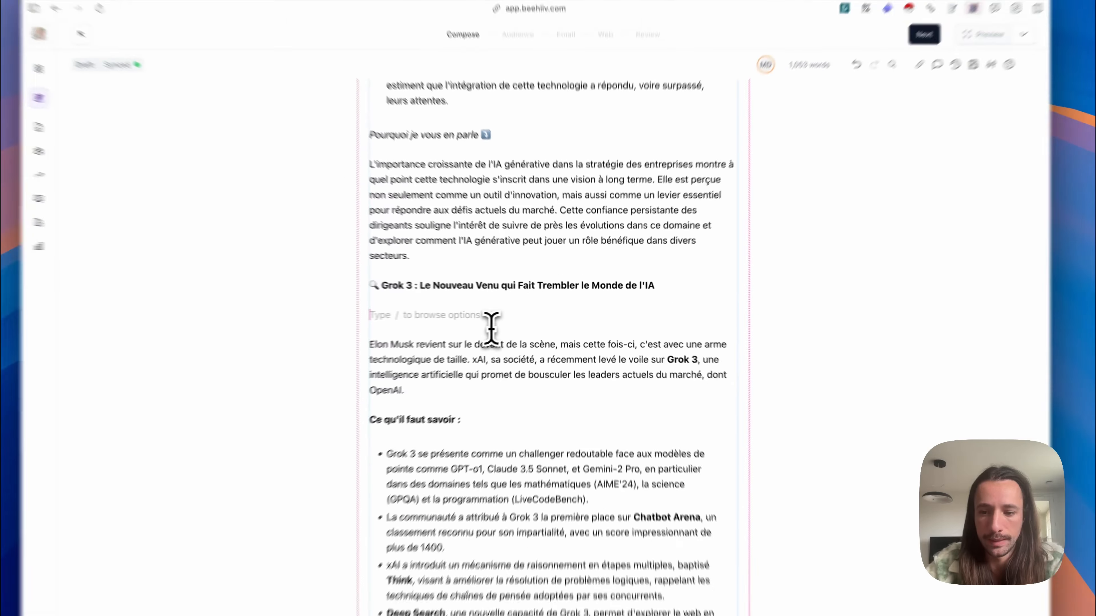
{"action": "key", "text": "super+v"}
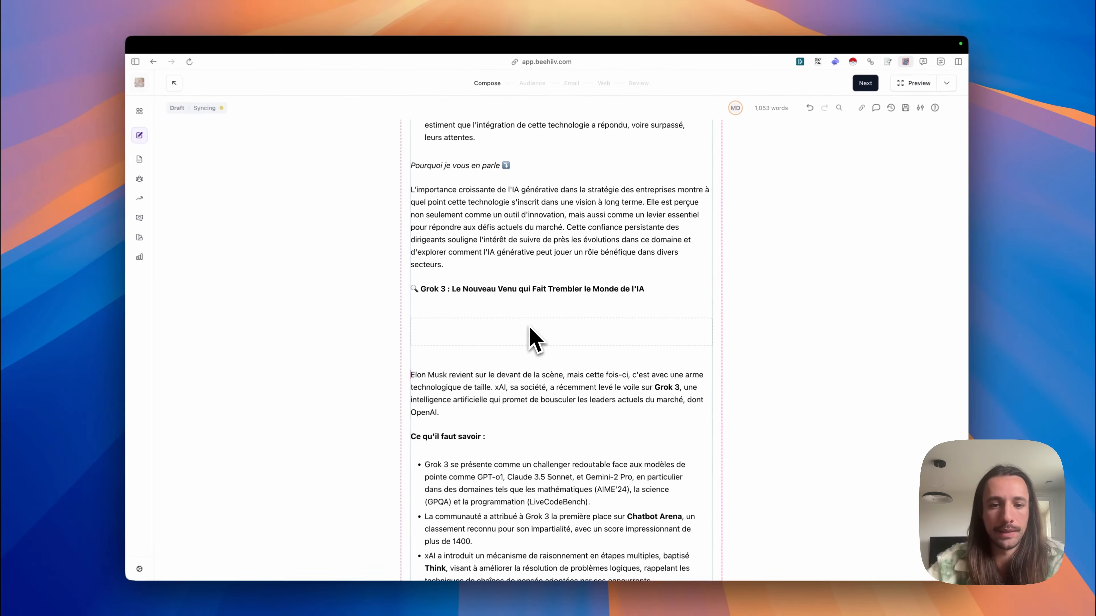
Step: Switch back to SmartLetter, save the Feb 27, 2025 edition, and briefly show the clipped content
{"action": "mouse_move", "coordinate": [161, 226]}
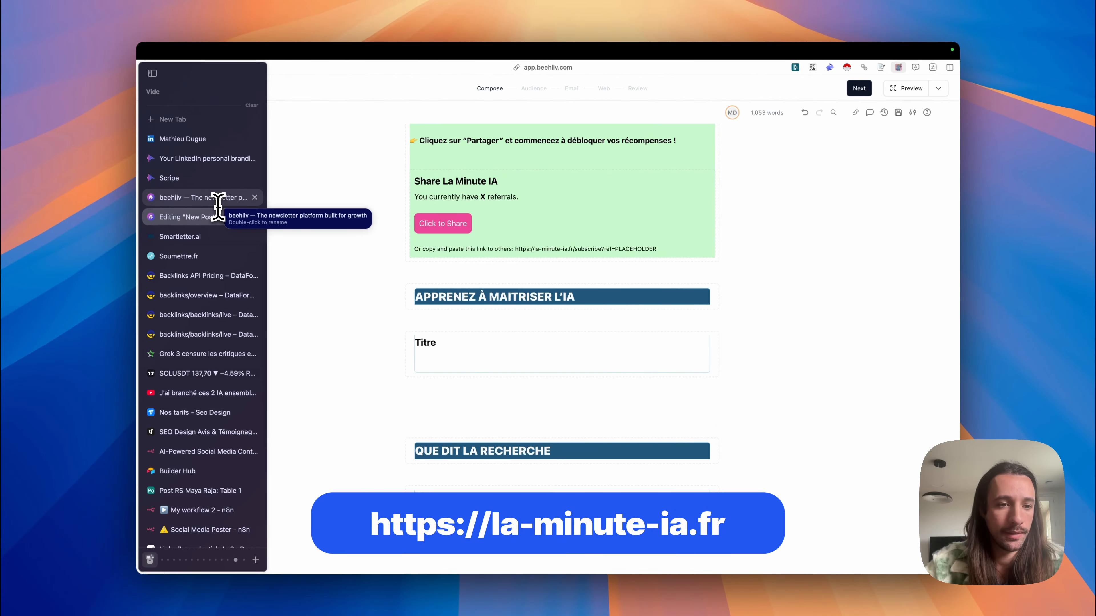
{"action": "left_click", "coordinate": [189, 236]}
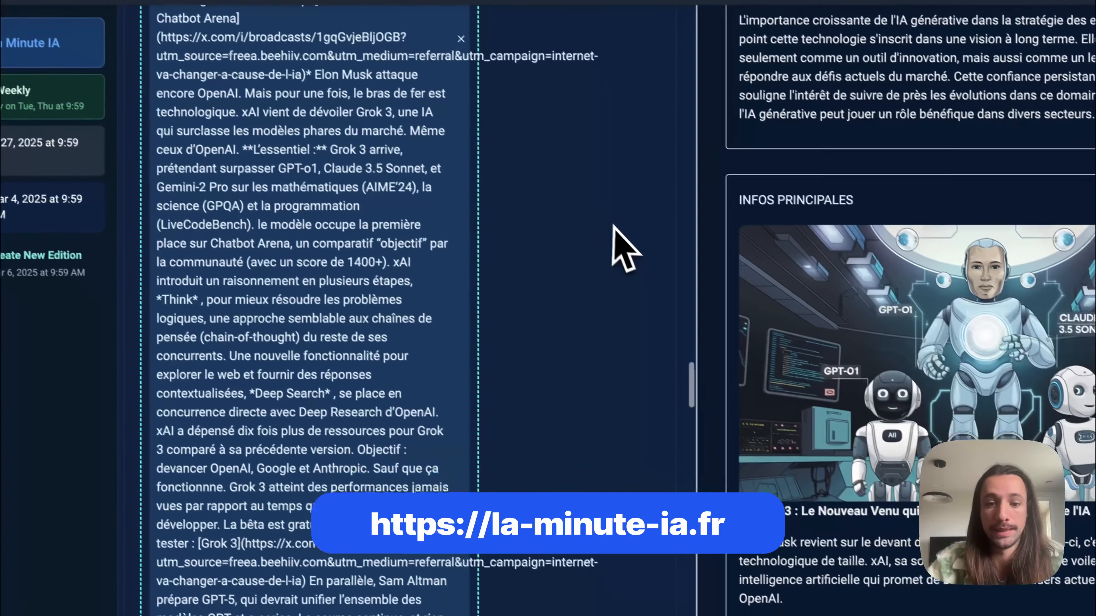
{"action": "scroll", "coordinate": [621, 248], "scroll_direction": "down", "scroll_amount": 5}
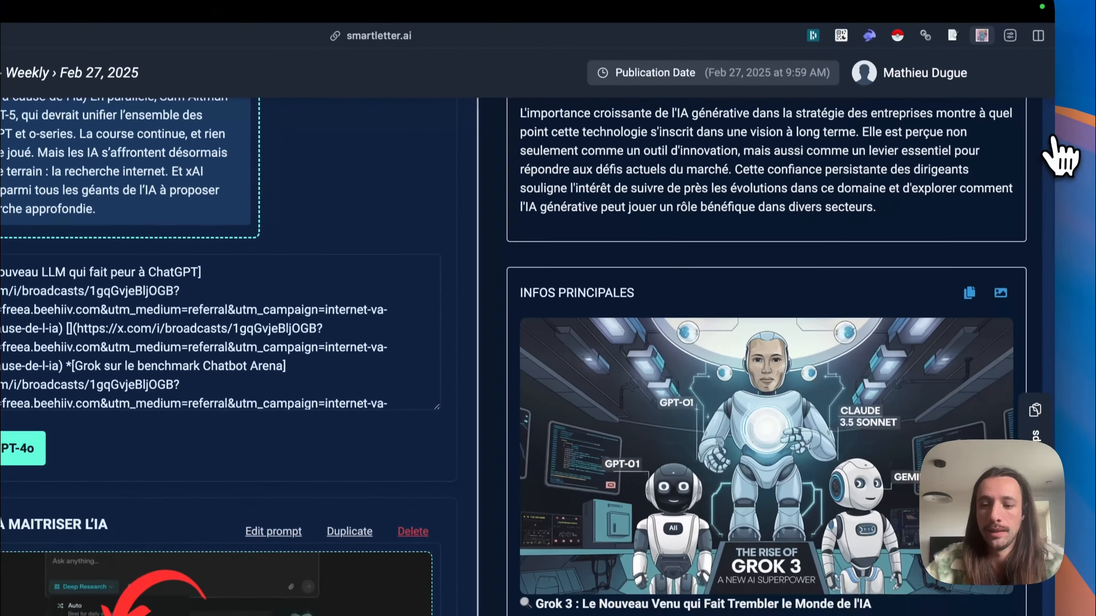
{"action": "left_click", "coordinate": [1053, 138]}
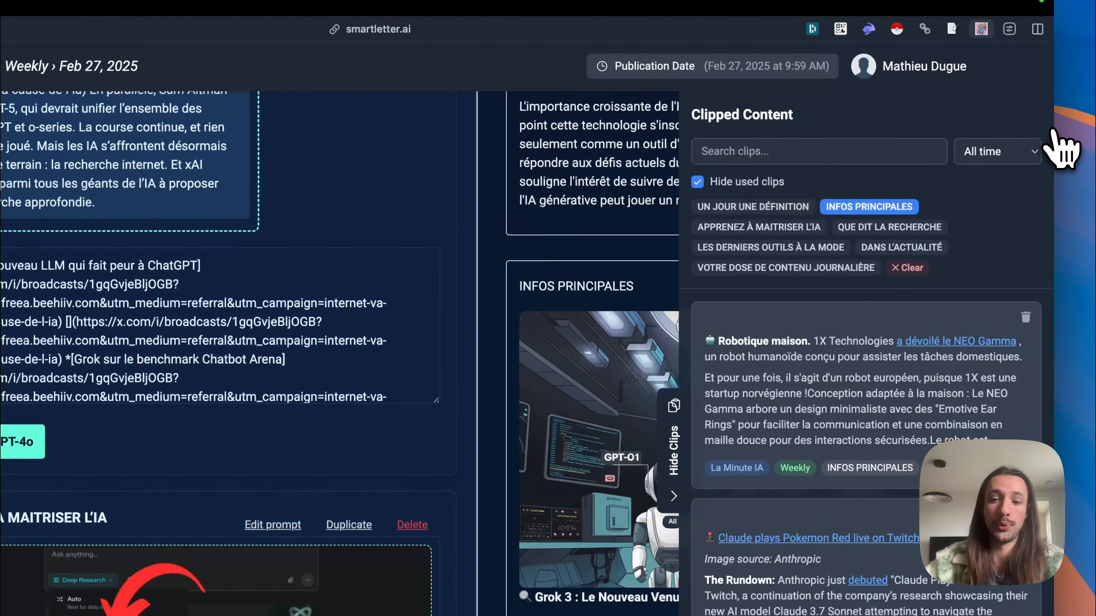
{"action": "left_click", "coordinate": [685, 441]}
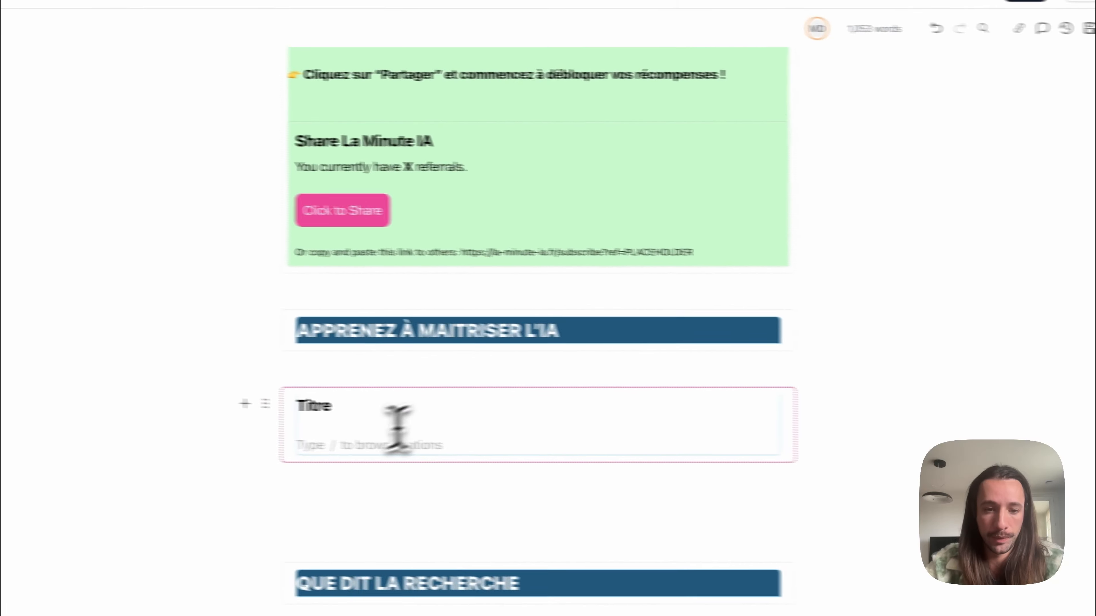
Step: Replace the Titre placeholder under APPRENEZ À MAITRISER L'IA in the beehiiv draft with the copied SaaS idea tutorial
{"action": "left_click", "coordinate": [420, 416]}
{"action": "key", "text": "super+v"}
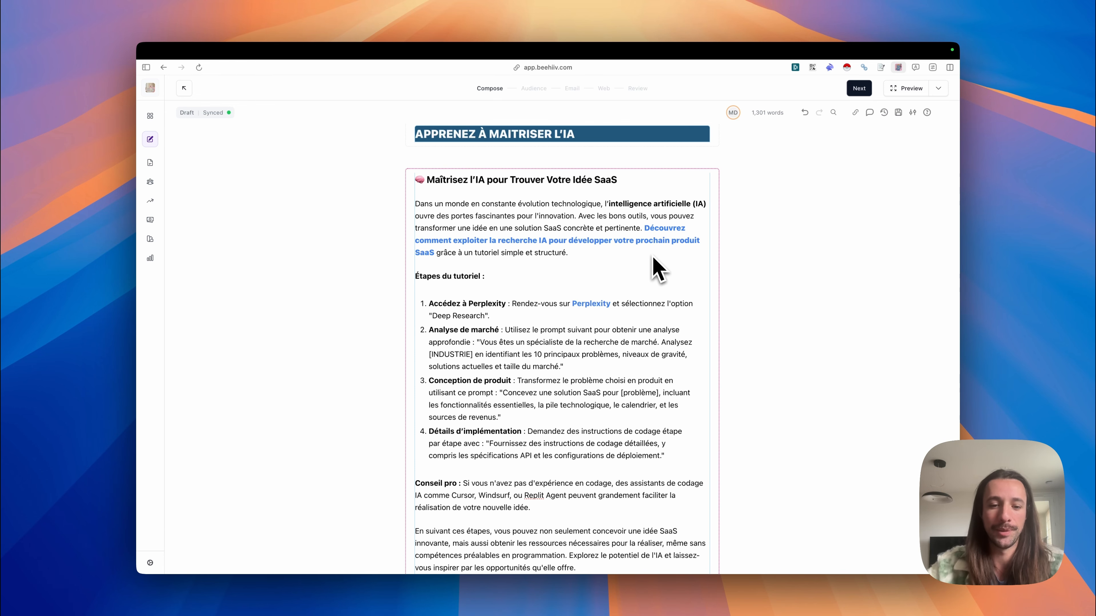
{"action": "scroll", "coordinate": [655, 268], "scroll_direction": "down", "scroll_amount": 3}
{"action": "scroll", "coordinate": [655, 265], "scroll_direction": "up", "scroll_amount": 5}
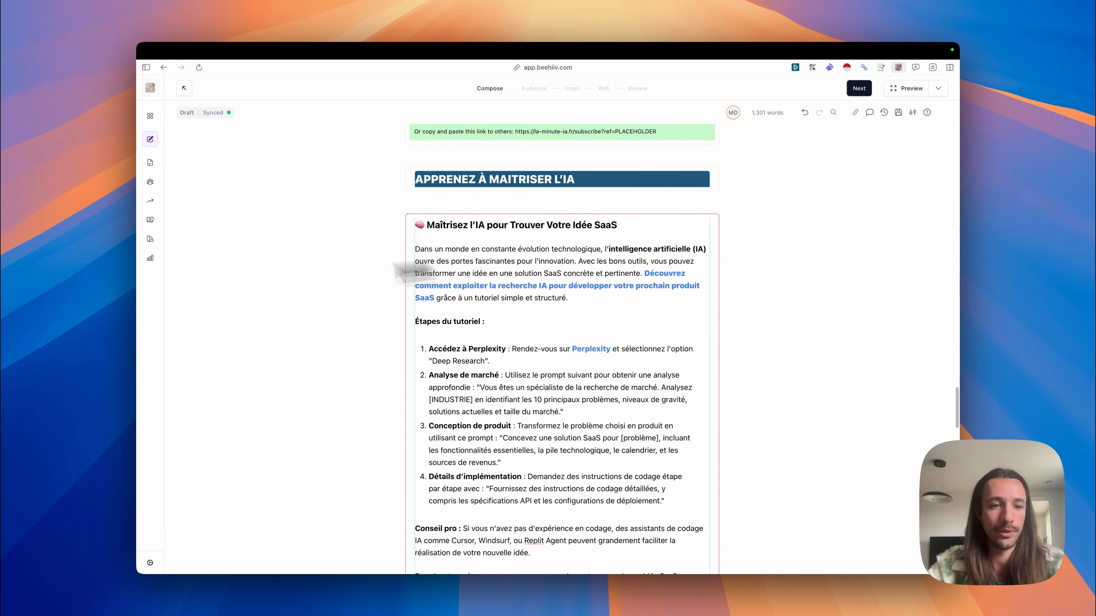
Step: Copy the Claude 3.7 Sonnet headline from the Réglages newsletter preview and make it the beehiiv post title, without trailing blank lines
{"action": "mouse_move", "coordinate": [181, 290]}
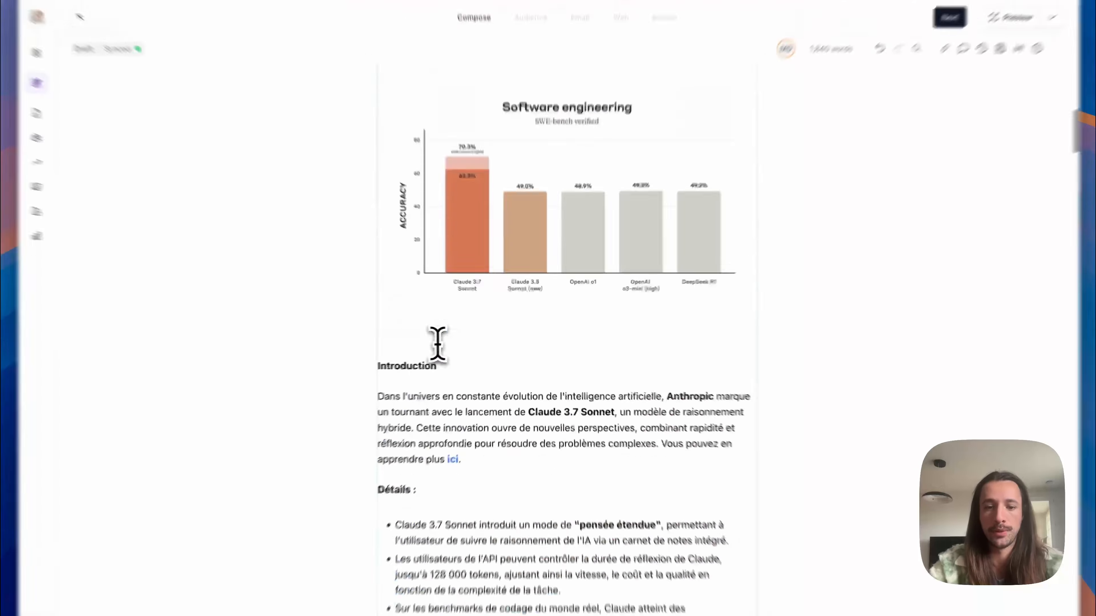
{"action": "scroll", "coordinate": [459, 341], "scroll_direction": "down", "scroll_amount": 15}
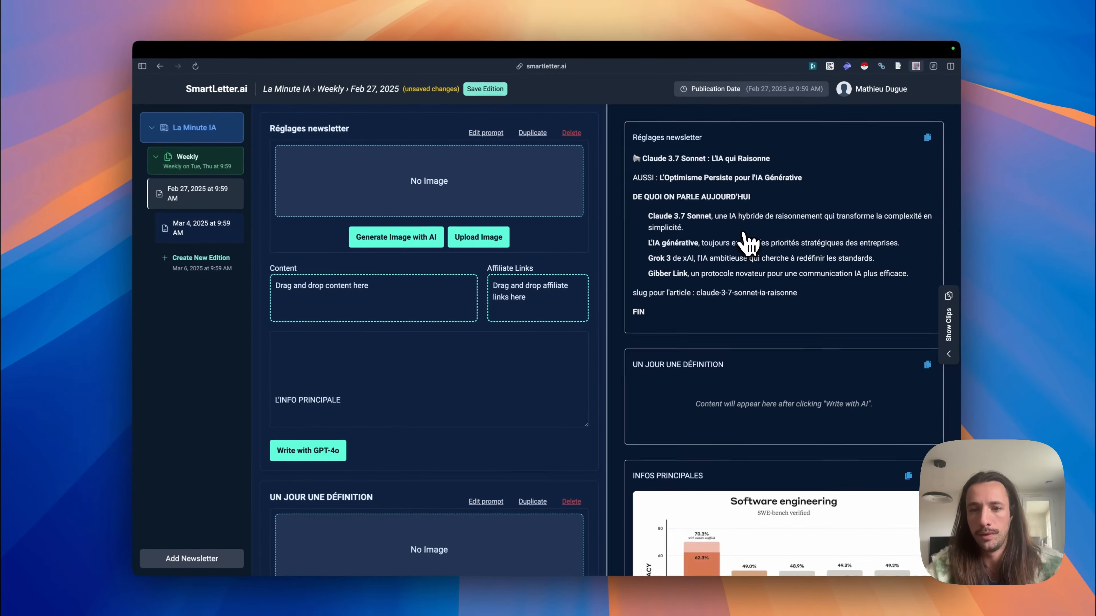
{"action": "double_click", "coordinate": [659, 158]}
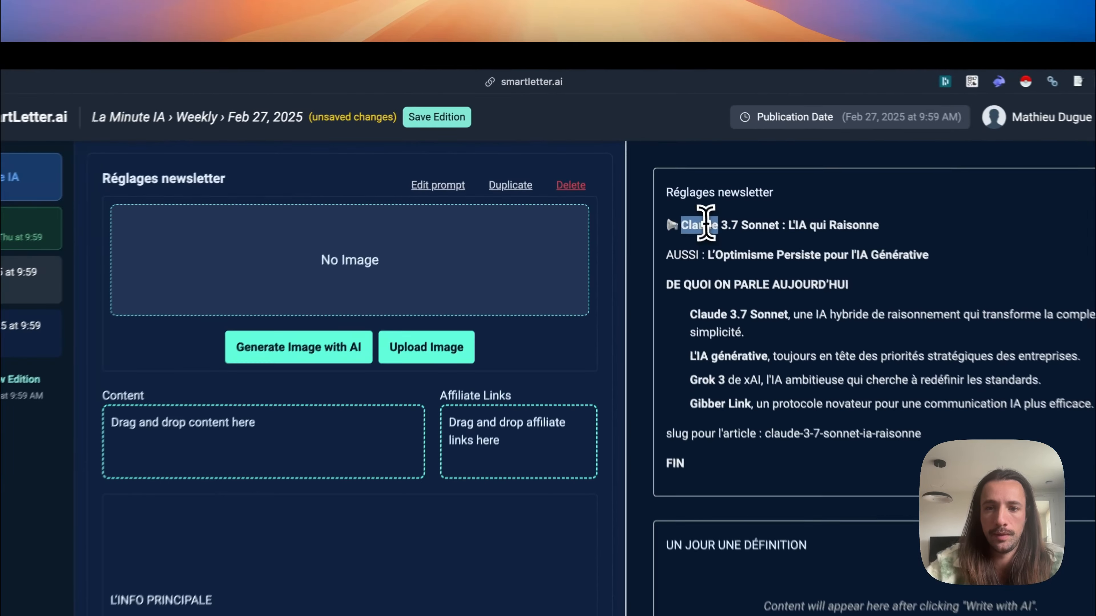
{"action": "triple_click", "coordinate": [706, 223]}
{"action": "mouse_move", "coordinate": [66, 336]}
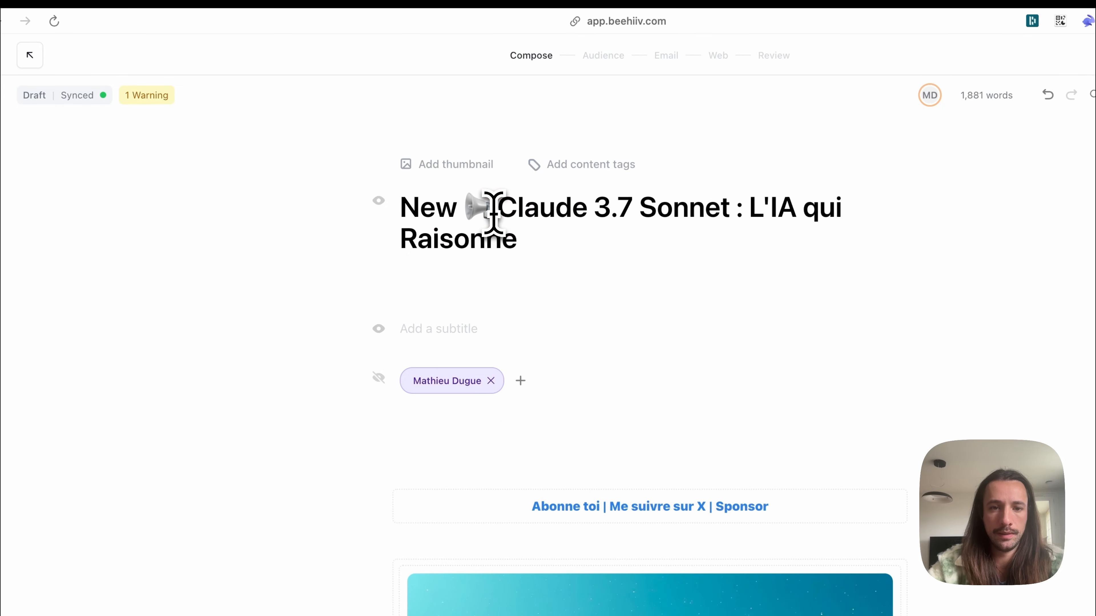
{"action": "key", "text": "super+a"}
{"action": "key", "text": "super+v"}
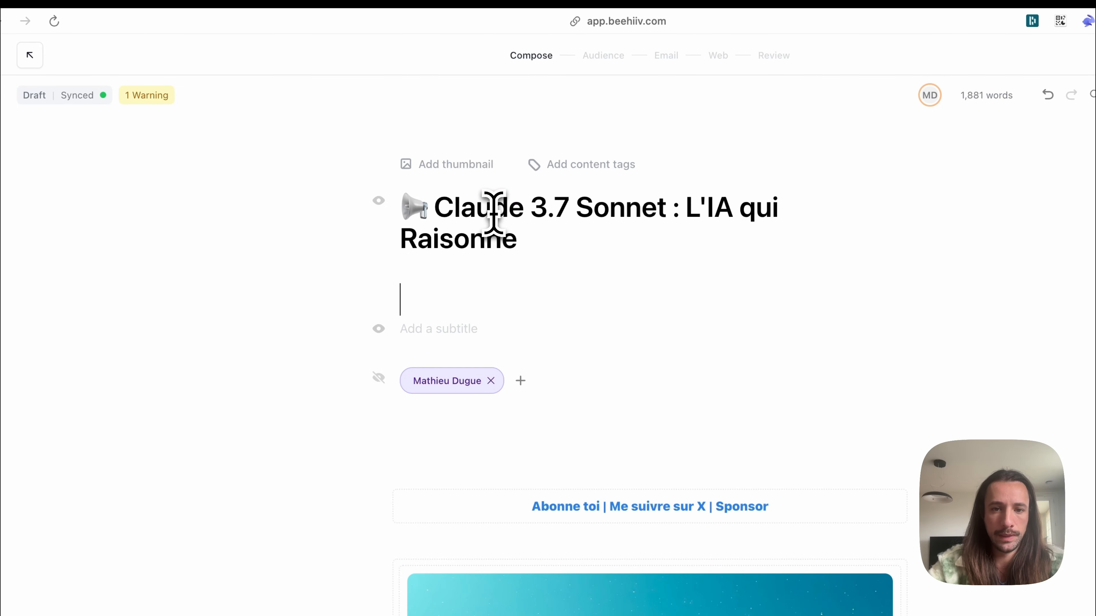
{"action": "key", "text": "BackSpace"}
{"action": "key", "text": "BackSpace"}
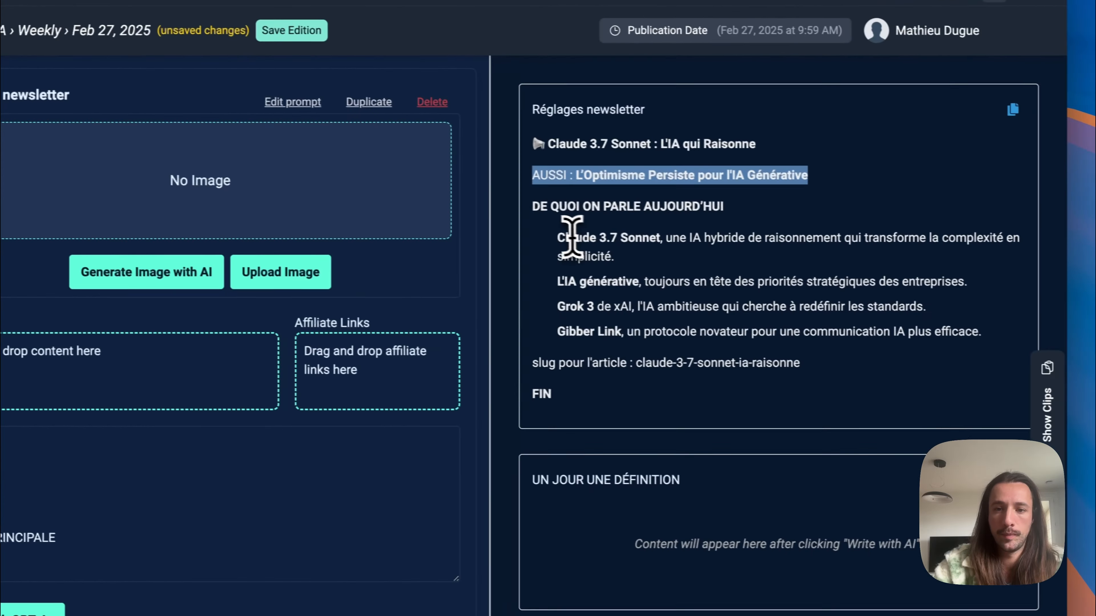
Step: Fill the "Au programme d'aujourd'hui" list with the topic bullets from the Réglages newsletter preview, leaving out the Gibber Link bullet
{"action": "left_click_drag", "start_coordinate": [545, 236], "coordinate": [961, 326]}
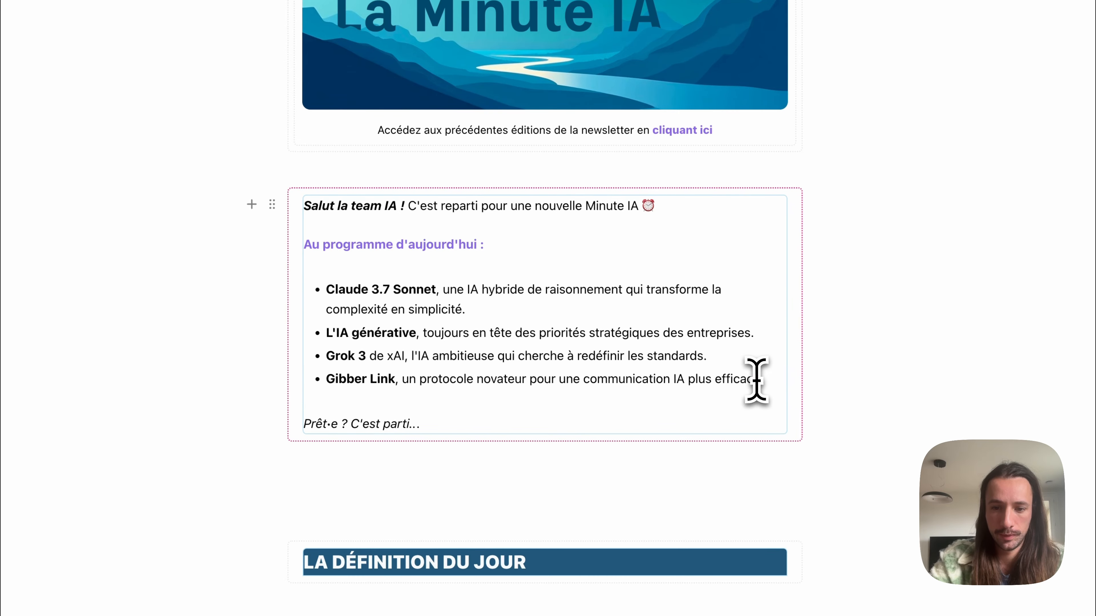
{"action": "left_click", "coordinate": [755, 380]}
{"action": "key", "text": "super+BackSpace"}
{"action": "key", "text": "BackSpace"}
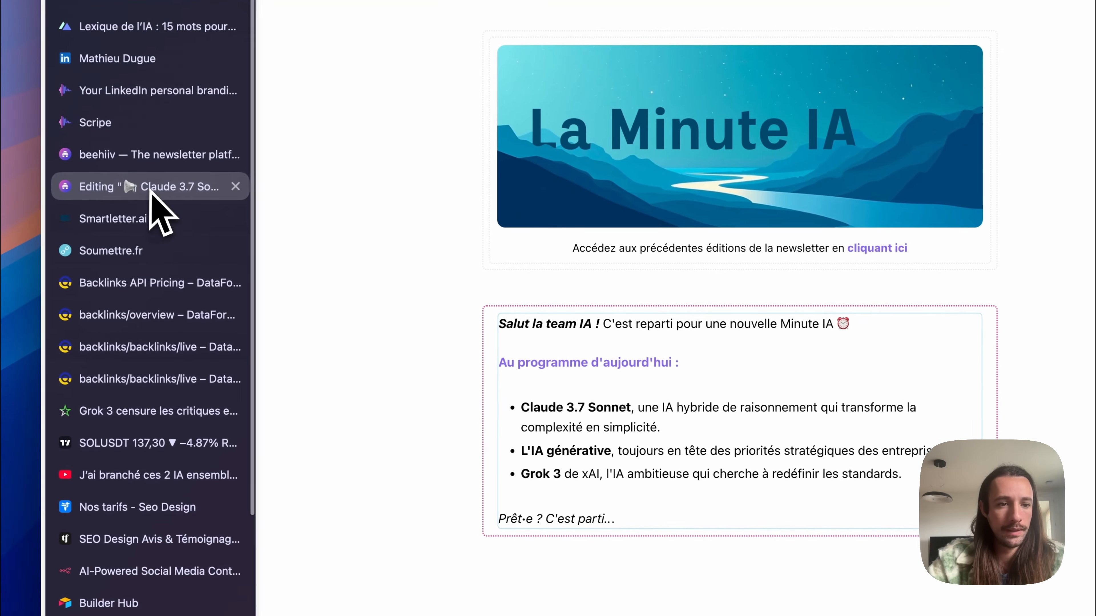
Step: Switch back to SmartLetter and duplicate the Réglages newsletter section
{"action": "left_click", "coordinate": [149, 218]}
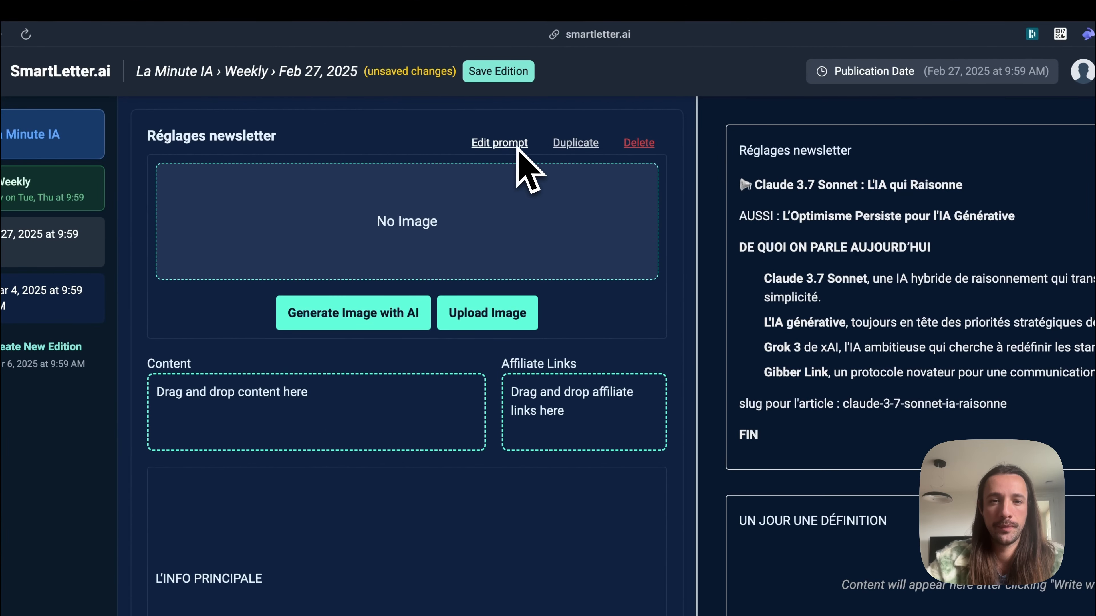
{"action": "left_click", "coordinate": [584, 149]}
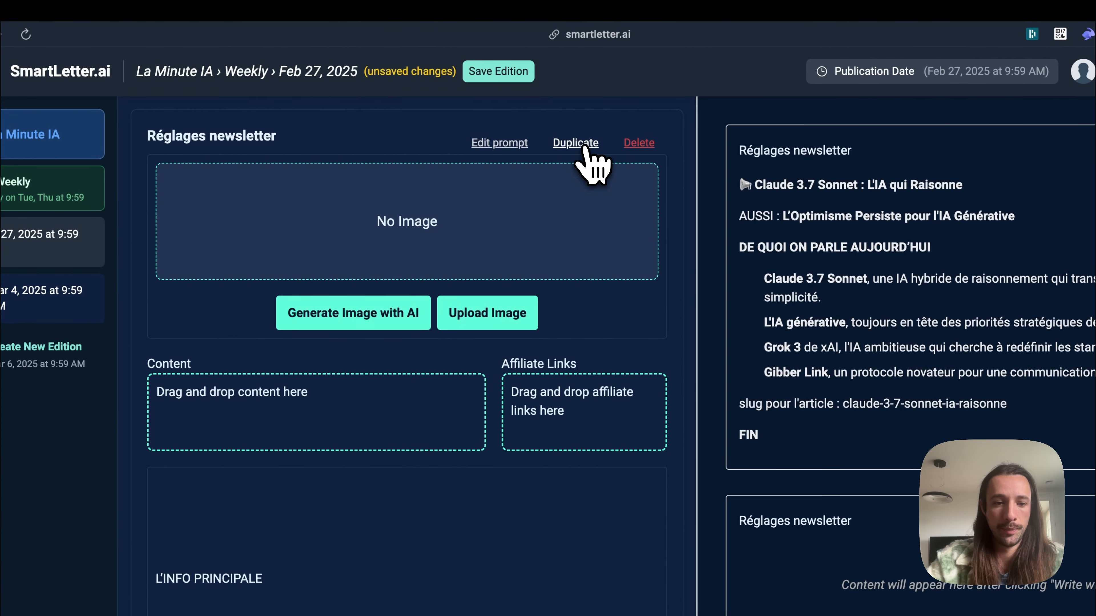
{"action": "scroll", "coordinate": [437, 586], "scroll_direction": "down", "scroll_amount": 5}
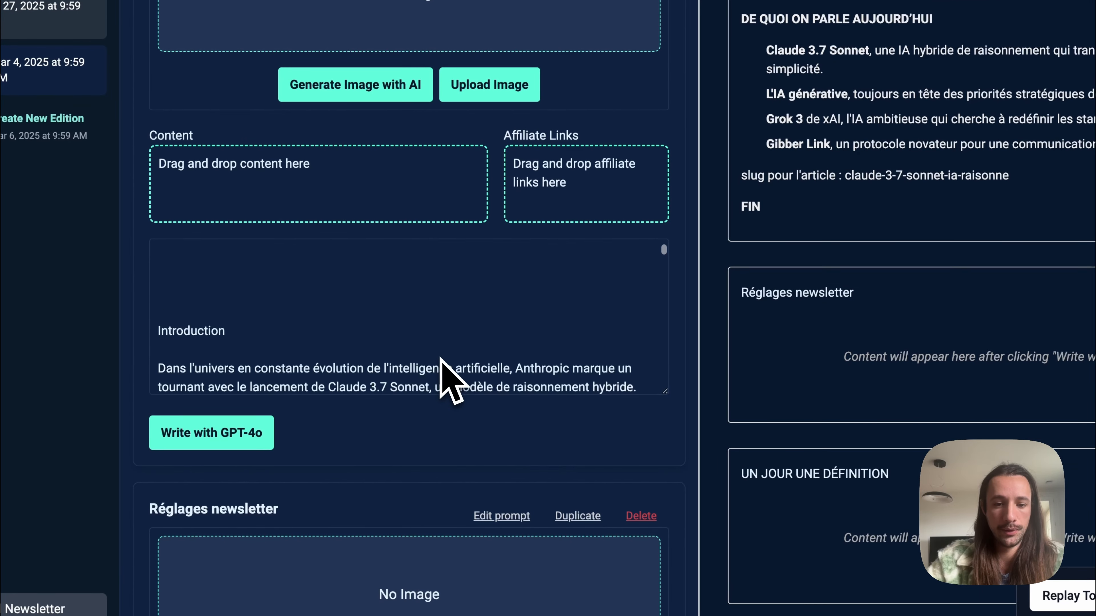
{"action": "scroll", "coordinate": [443, 389], "scroll_direction": "down", "scroll_amount": 10}
Step: Rewrite the custom AI prompt of the section below Réglages newsletter in French to request 10 catchy, hook-style newsletter email titles, and validate it
{"action": "left_click", "coordinate": [507, 147]}
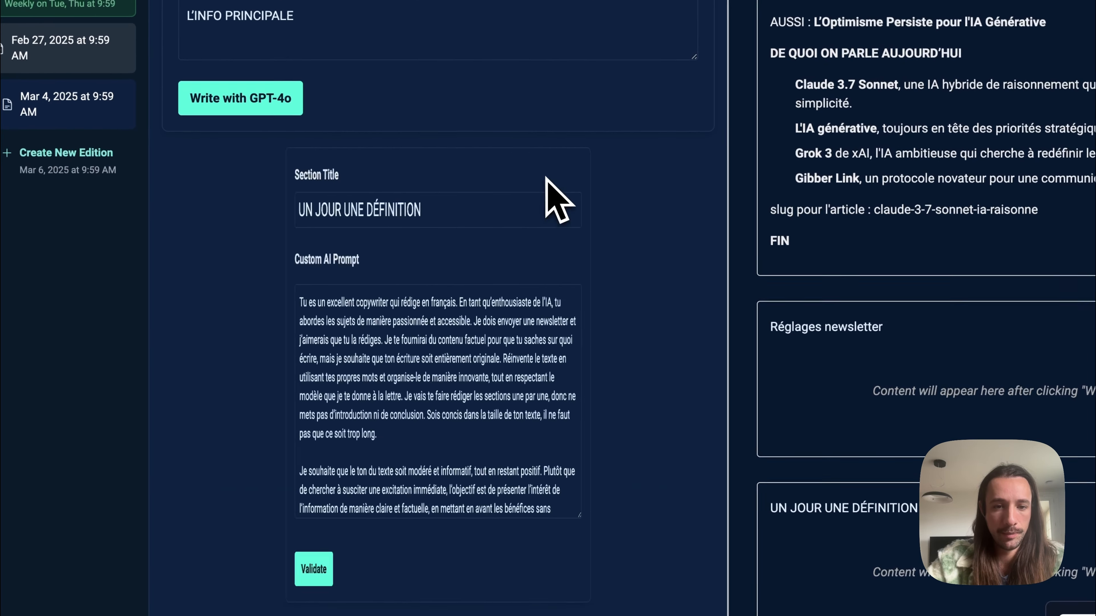
{"action": "left_click", "coordinate": [437, 338]}
{"action": "scroll", "coordinate": [445, 379], "scroll_direction": "down", "scroll_amount": 5}
{"action": "key", "text": "BackSpace"}
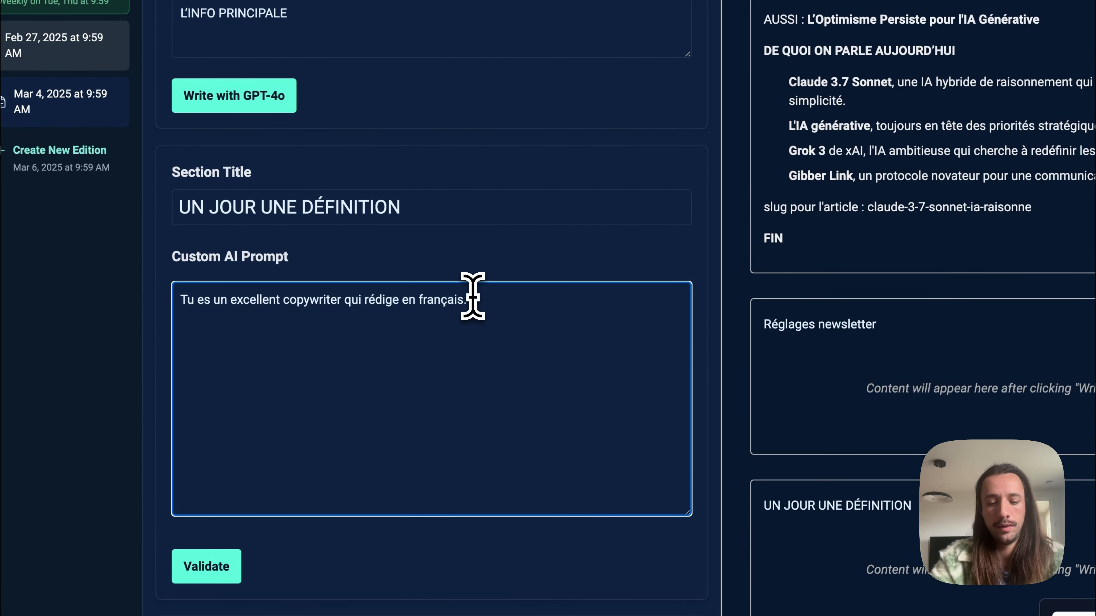
{"action": "type", "text": "J'ai b"}
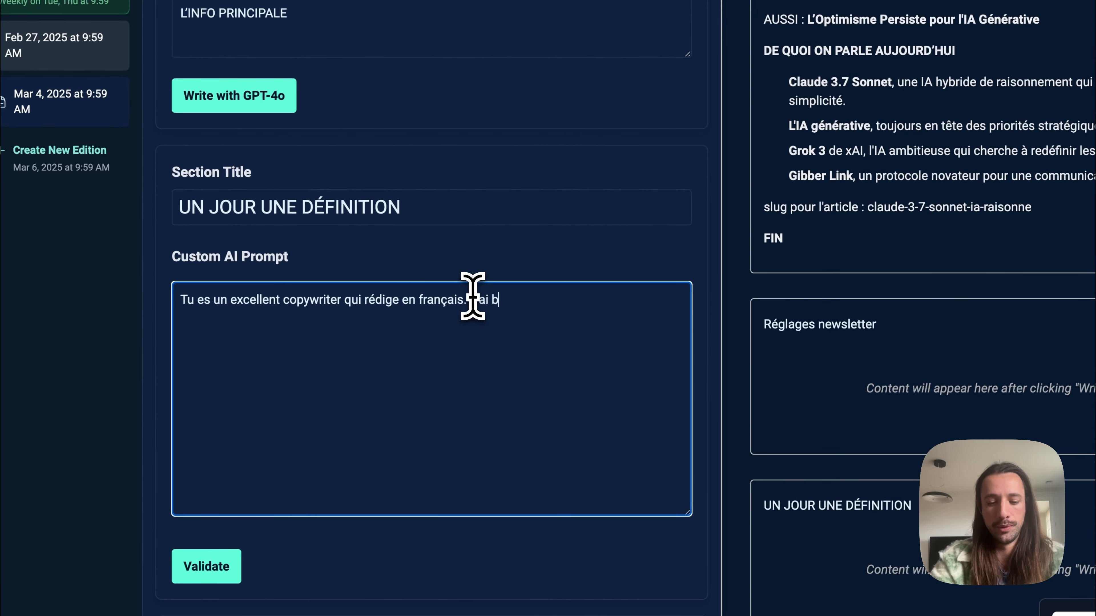
{"action": "type", "text": "esoin que tu me génère 10 idée de titre de"}
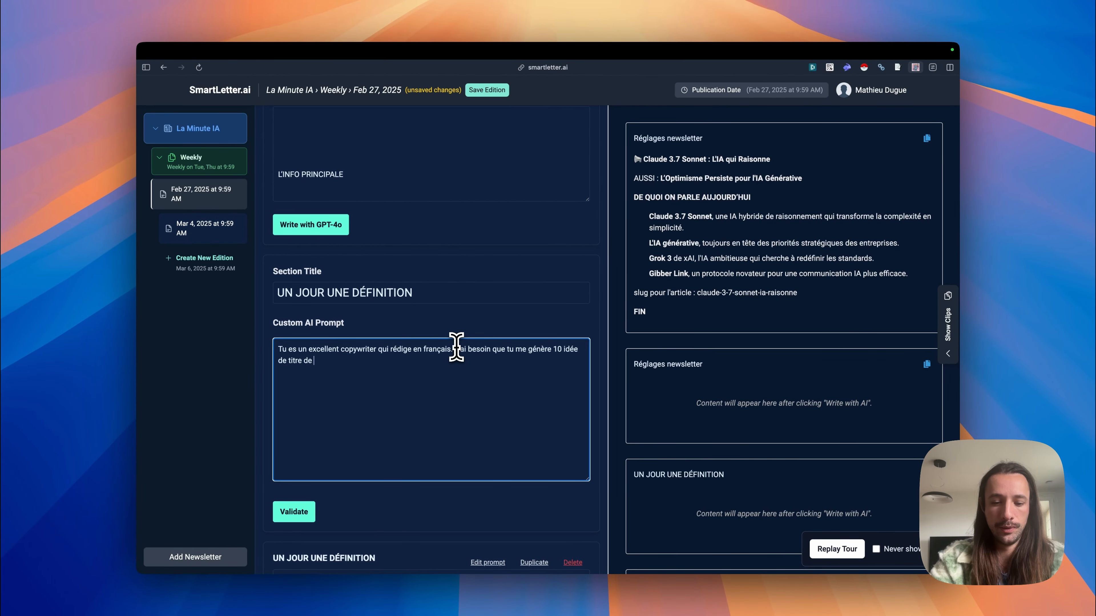
{"action": "key", "text": "BackSpace"}
{"action": "key", "text": "BackSpace"}
{"action": "key", "text": "BackSpace"}
{"action": "key", "text": "BackSpace"}
{"action": "type", "text": "sletter pour l'email envoyé. Il faut que ces titres soient un minimum accrocheur, des hooks."}
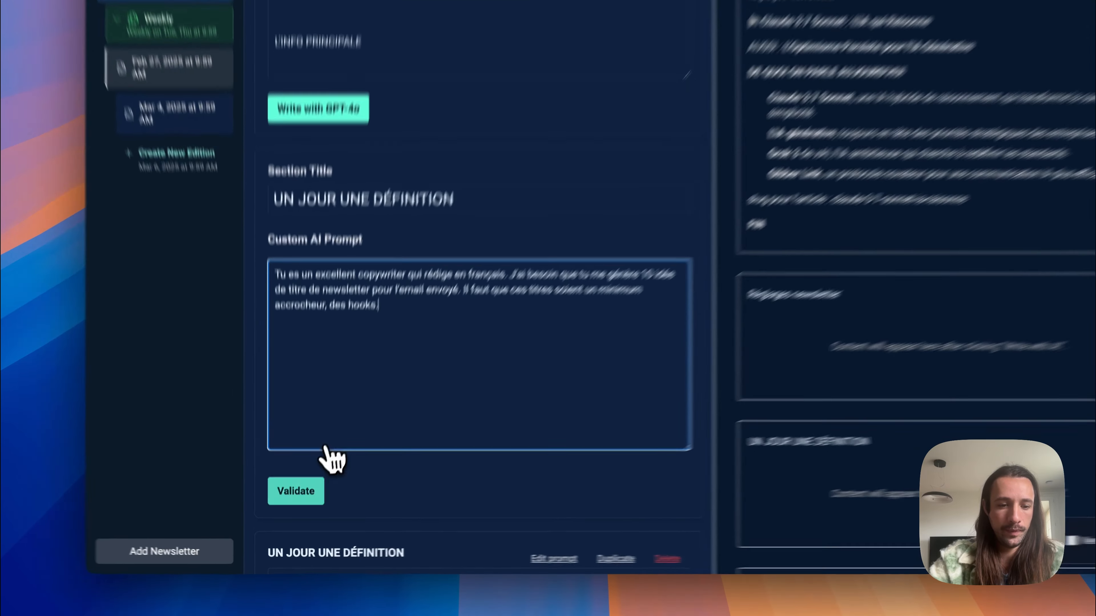
{"action": "left_click", "coordinate": [300, 511]}
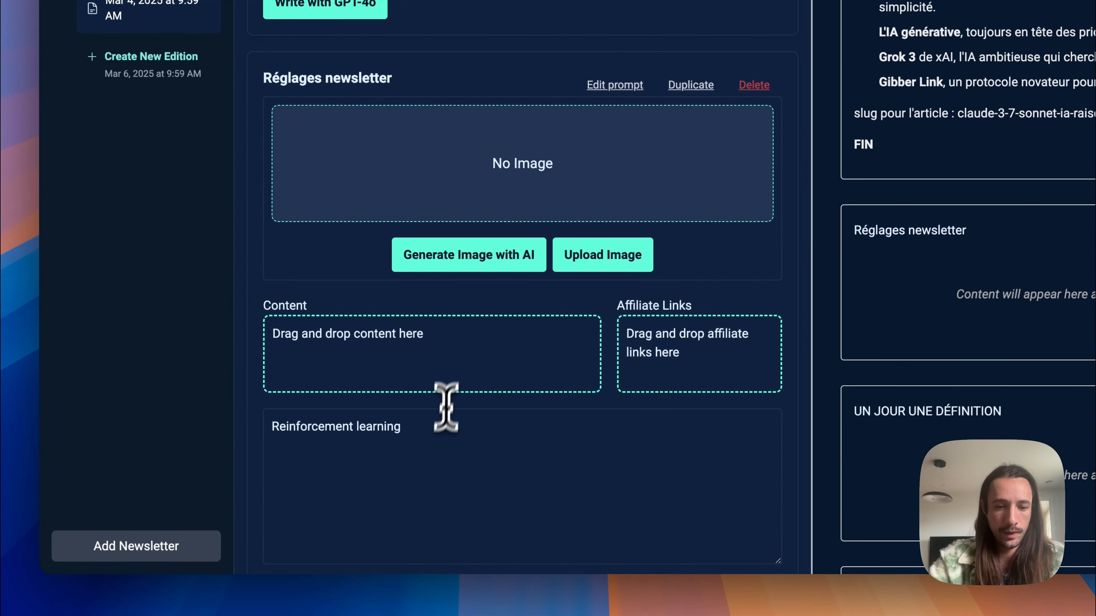
Step: Clear the "Reinforcement learning" text from the second Réglages newsletter section's own-content field
{"action": "scroll", "coordinate": [382, 481], "scroll_direction": "down", "scroll_amount": 2}
{"action": "left_click", "coordinate": [438, 431]}
{"action": "scroll", "coordinate": [440, 440], "scroll_direction": "down", "scroll_amount": 2}
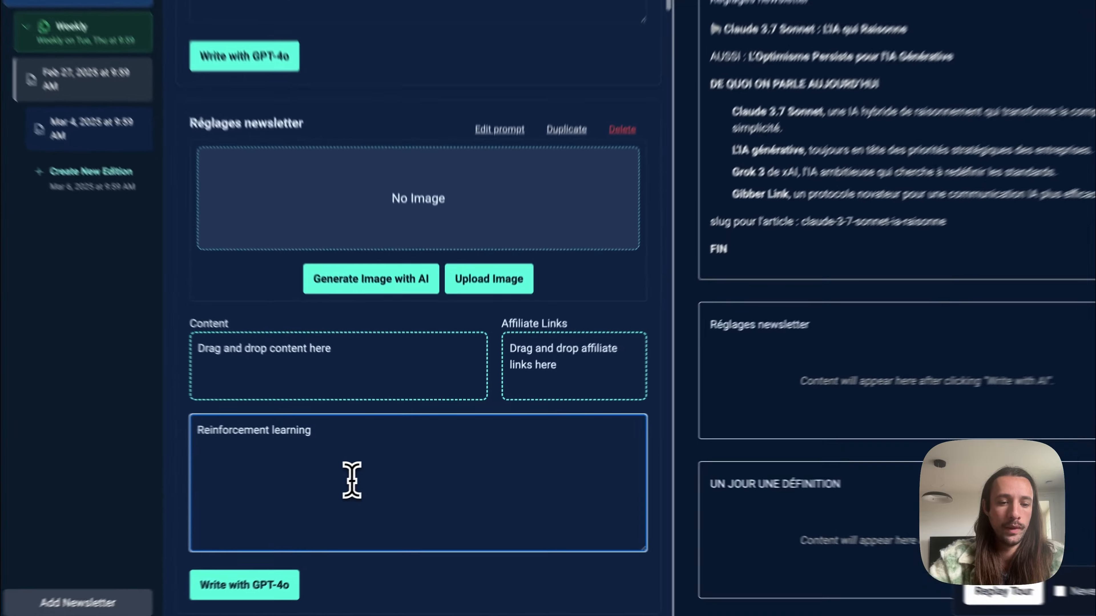
{"action": "key", "text": "super+a"}
{"action": "key", "text": "BackSpace"}
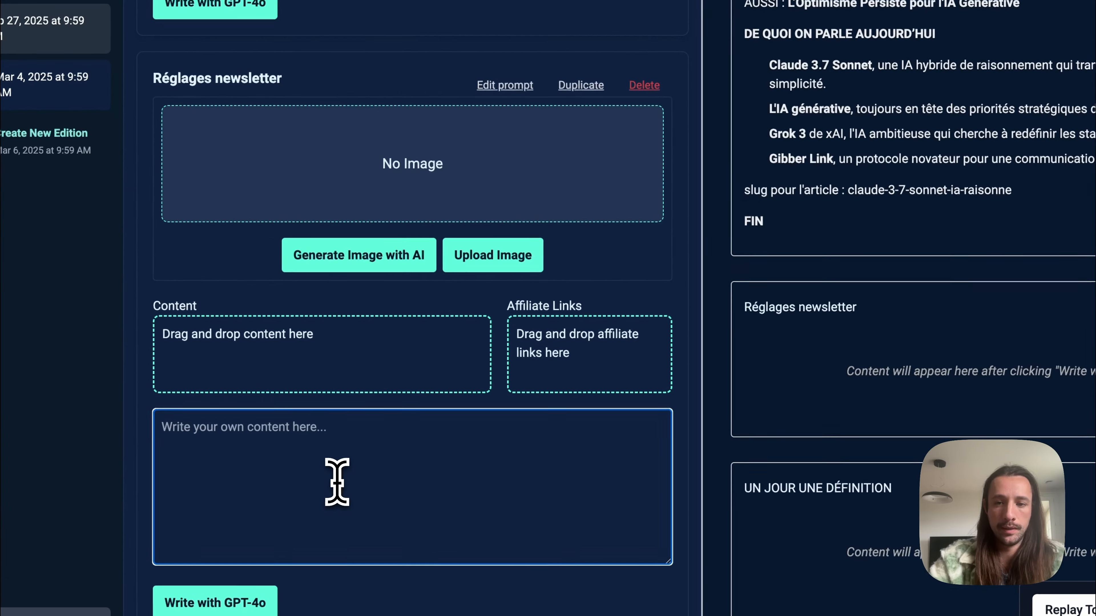
Step: Copy the full Claude 3.7 Sonnet article from the INFOS PRINCIPALES preview into the second Réglages newsletter section's own content and generate its titles with GPT-4o
{"action": "scroll", "coordinate": [773, 165], "scroll_direction": "up", "scroll_amount": 5}
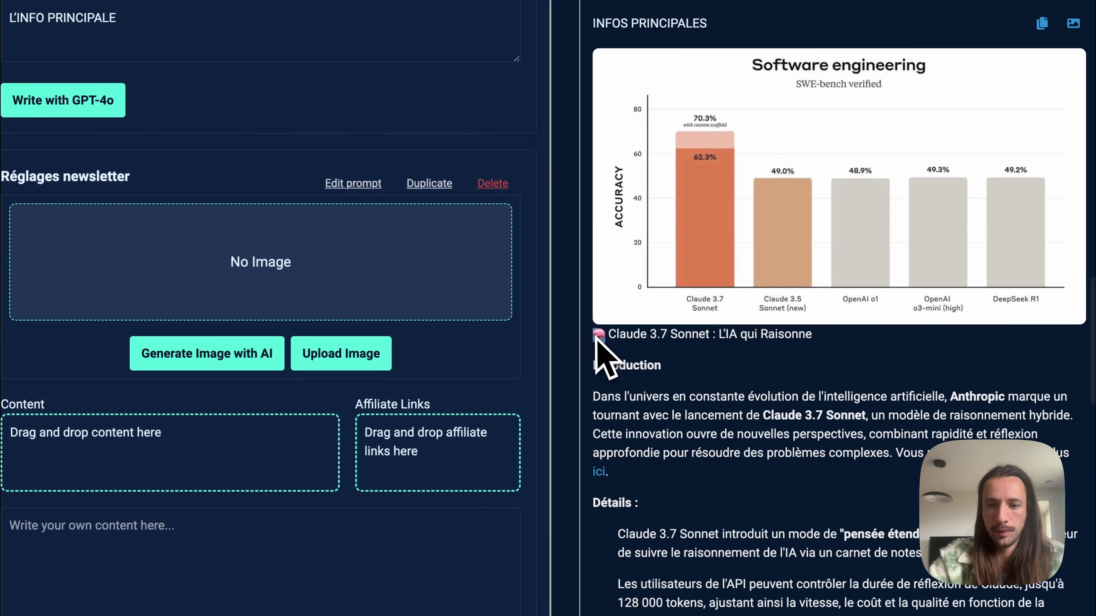
{"action": "left_click_drag", "start_coordinate": [594, 336], "coordinate": [753, 538]}
{"action": "scroll", "coordinate": [753, 542], "scroll_direction": "down", "scroll_amount": 5}
{"action": "scroll", "coordinate": [694, 483], "scroll_direction": "down", "scroll_amount": 6}
{"action": "left_click", "coordinate": [968, 269], "text": "shift"}
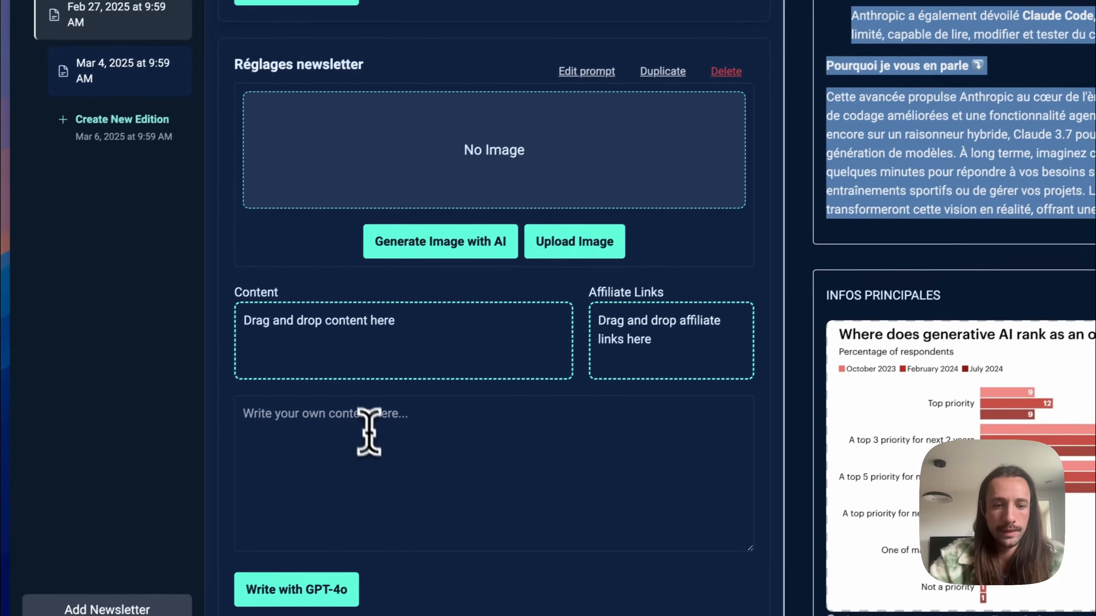
{"action": "left_click", "coordinate": [291, 504]}
{"action": "key", "text": "super+v"}
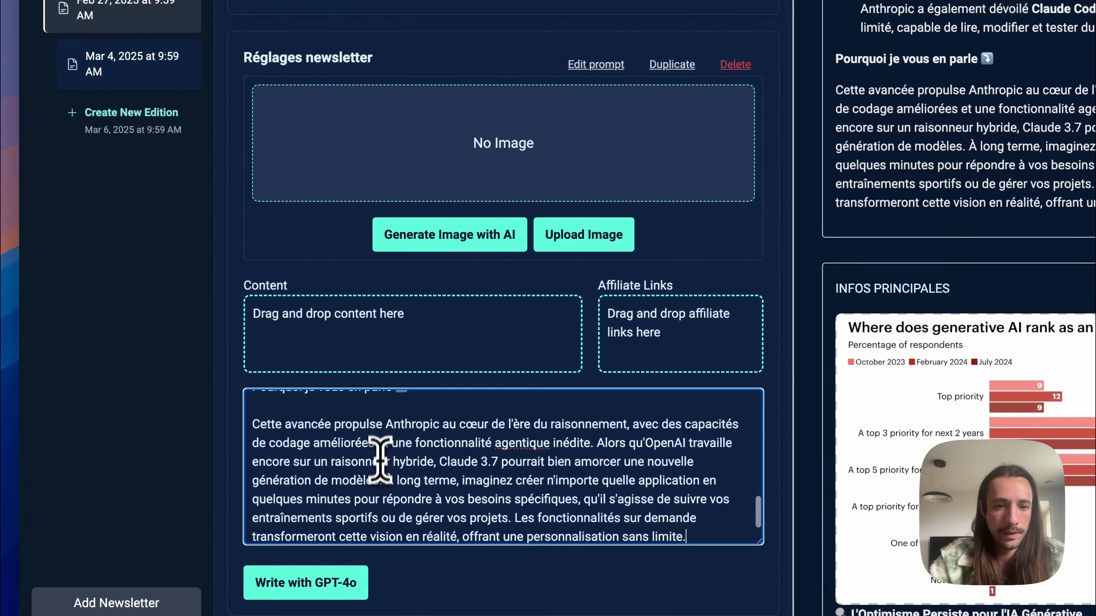
{"action": "left_click", "coordinate": [210, 615]}
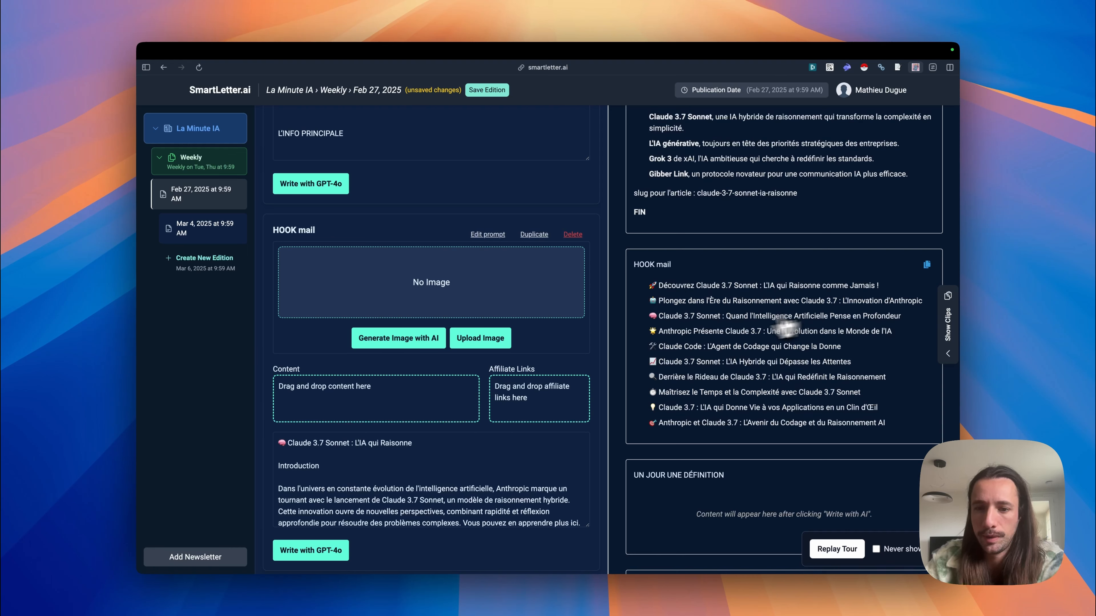
Step: Select the last generated hook title, then switch to the beehiiv post and review its sections down to QUE DIT LA RECHERCHE
{"action": "triple_click", "coordinate": [717, 426]}
{"action": "mouse_move", "coordinate": [174, 228]}
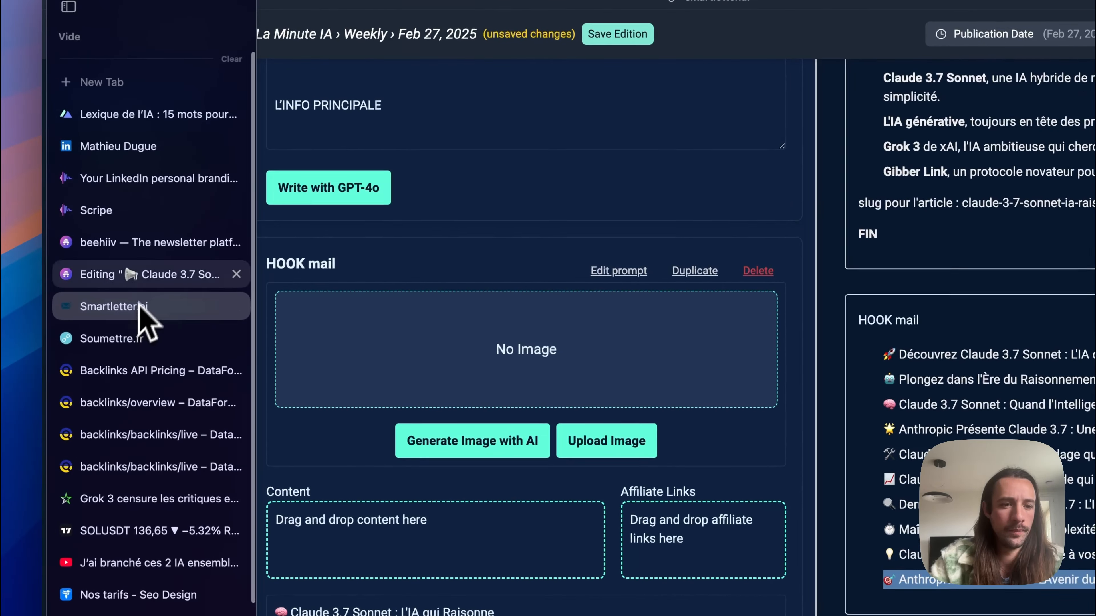
{"action": "left_click", "coordinate": [142, 275]}
{"action": "scroll", "coordinate": [648, 246], "scroll_direction": "down", "scroll_amount": 10}
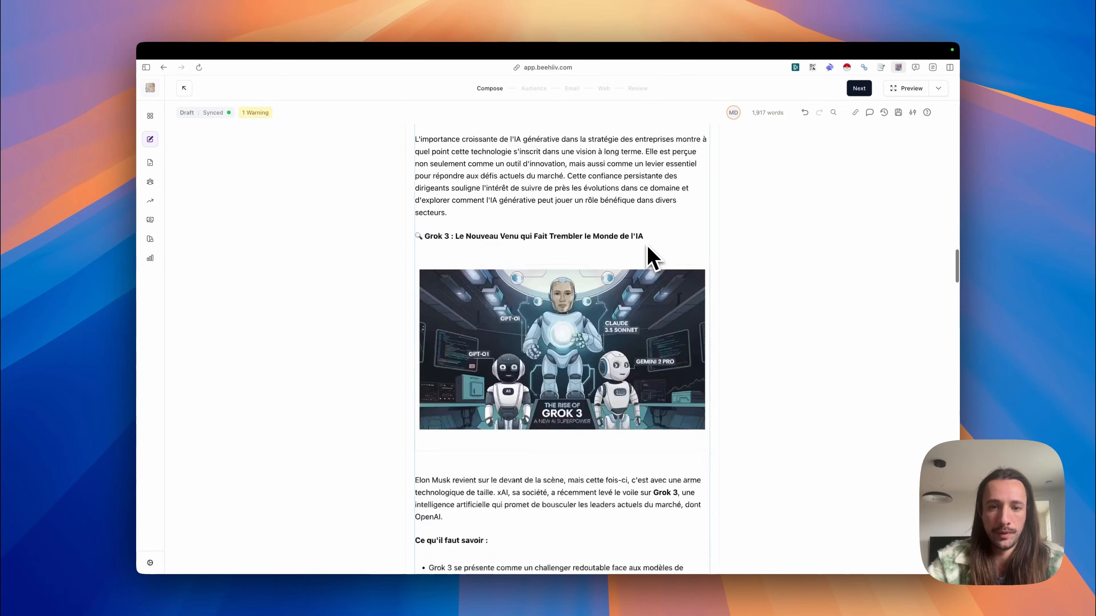
{"action": "scroll", "coordinate": [645, 242], "scroll_direction": "down", "scroll_amount": 15}
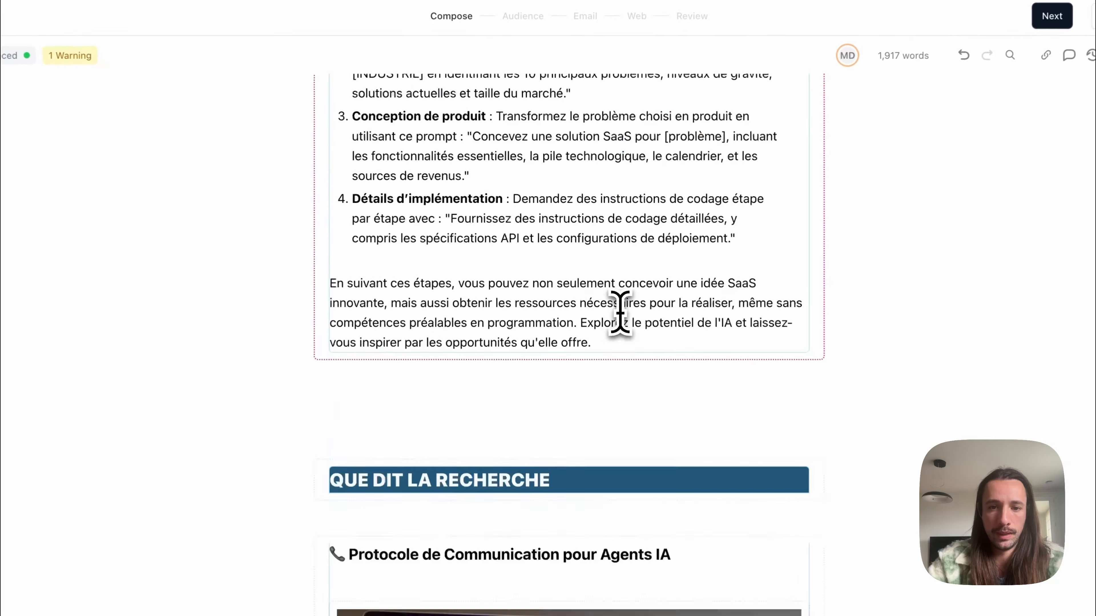
{"action": "scroll", "coordinate": [620, 312], "scroll_direction": "down", "scroll_amount": 15}
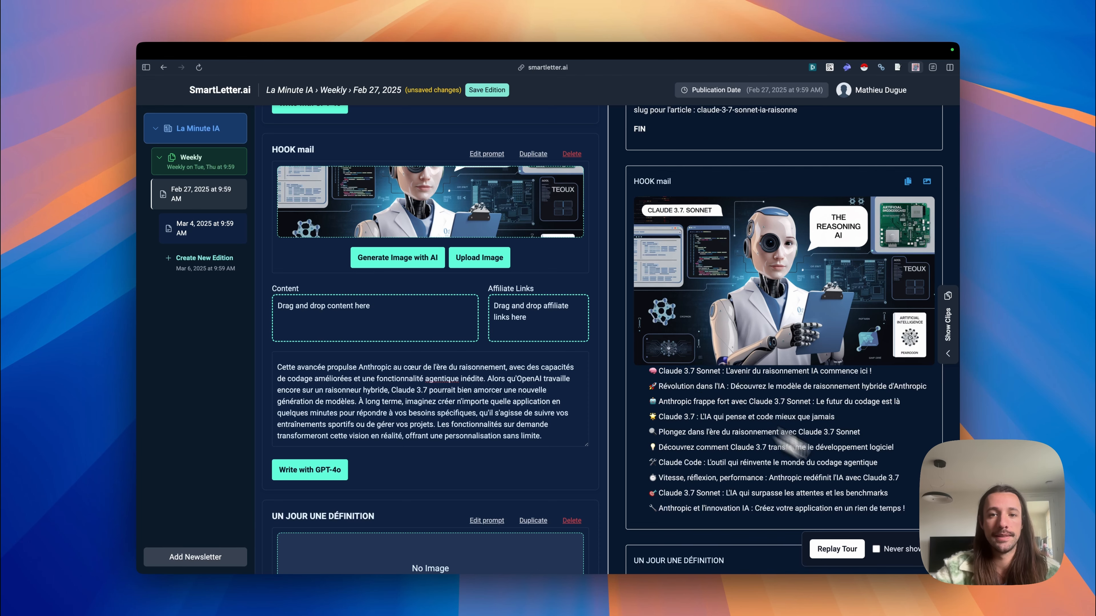
{"action": "scroll", "coordinate": [859, 269], "scroll_direction": "down", "scroll_amount": 6}
{"action": "scroll", "coordinate": [860, 269], "scroll_direction": "up", "scroll_amount": 10}
{"action": "scroll", "coordinate": [777, 248], "scroll_direction": "down", "scroll_amount": 10}
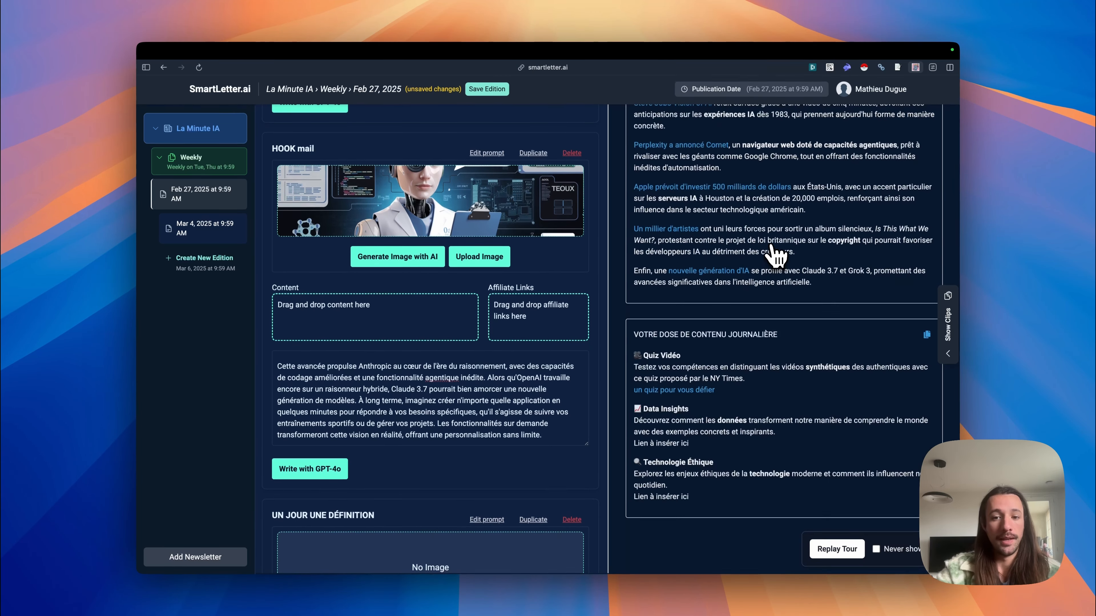
{"action": "scroll", "coordinate": [774, 253], "scroll_direction": "up", "scroll_amount": 4}
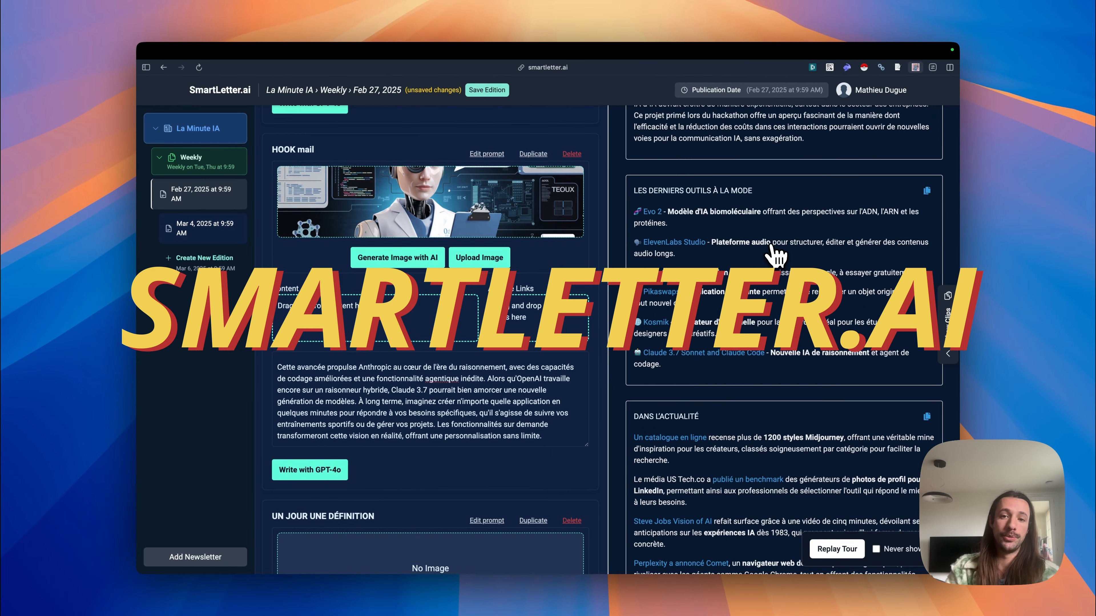